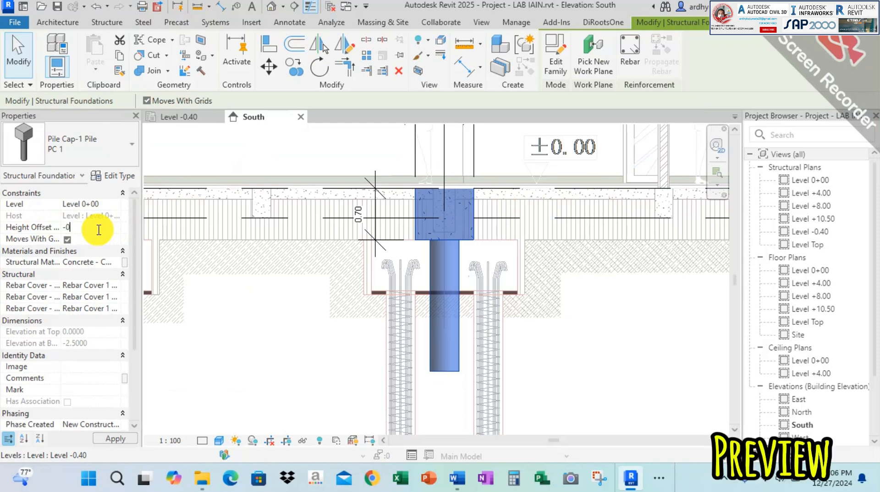
Set the PC 1 pile cap's height offset to -0.70 from Level 0+00 in the South elevation
click(116, 439)
click(597, 291)
middle_drag(548, 294, 489, 250)
scroll(489, 249, down, 2)
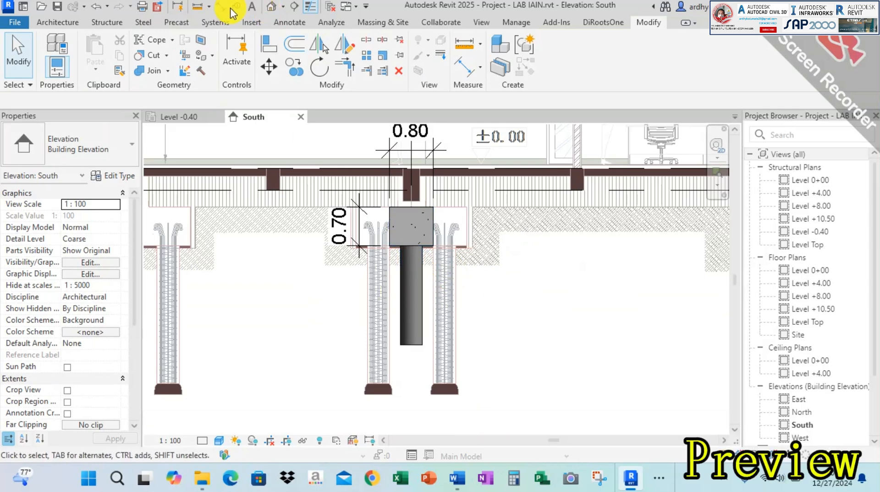
key(d)
key(i)
scroll(471, 254, up, 4)
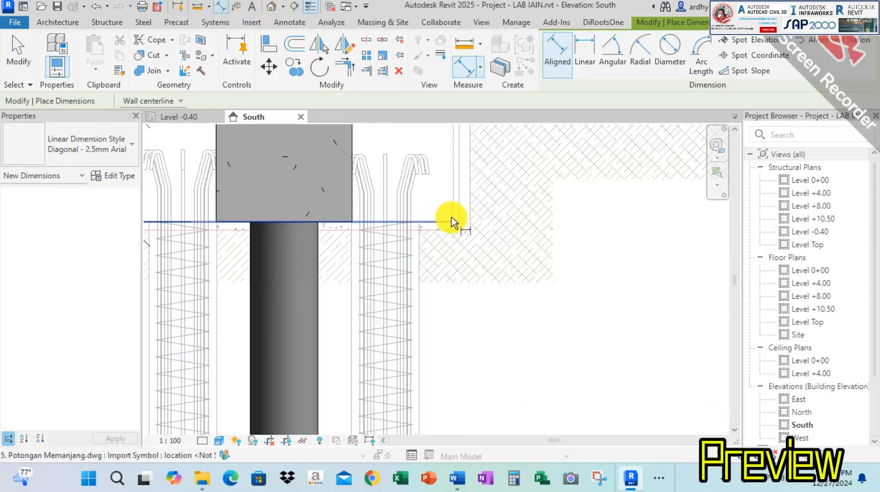
click(445, 229)
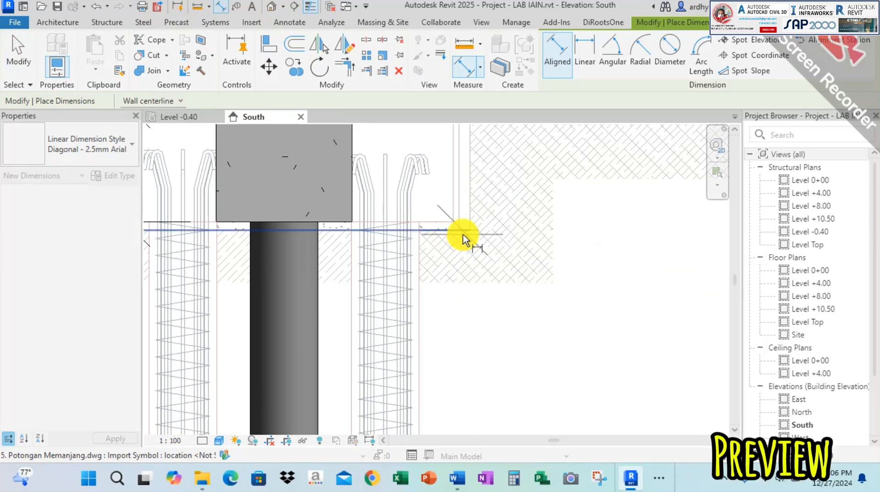
scroll(469, 230, down, 3)
click(452, 341)
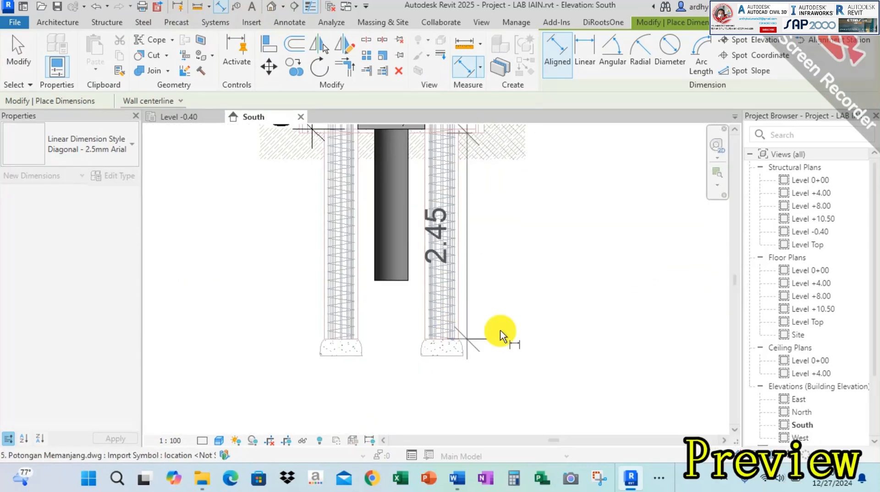
middle_drag(495, 137, 465, 226)
scroll(444, 221, up, 2)
key(Escape)
scroll(440, 221, up, 3)
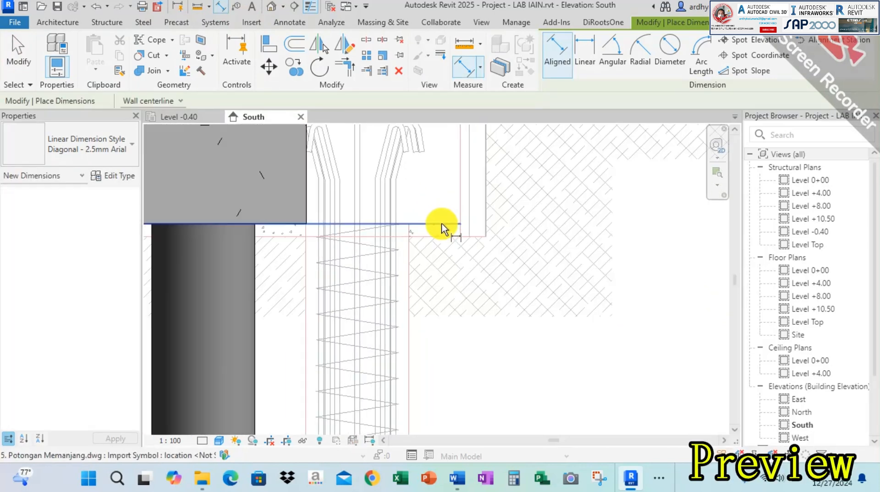
Add an aligned dimension for the drawn bored pile's depth, from the pile cap's underside to the pile's base
click(443, 223)
scroll(458, 316, down, 3)
middle_drag(458, 316, 464, 168)
scroll(458, 318, down, 1)
middle_drag(458, 318, 463, 173)
click(439, 327)
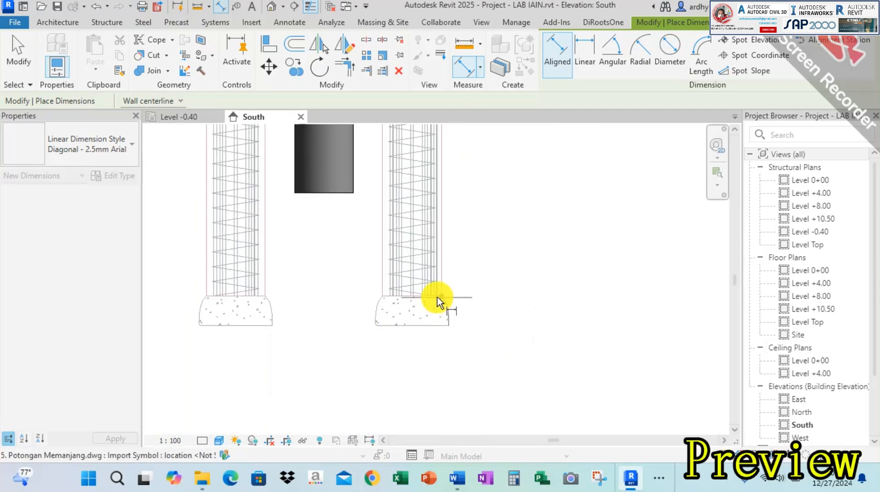
scroll(453, 300, up, 2)
click(476, 326)
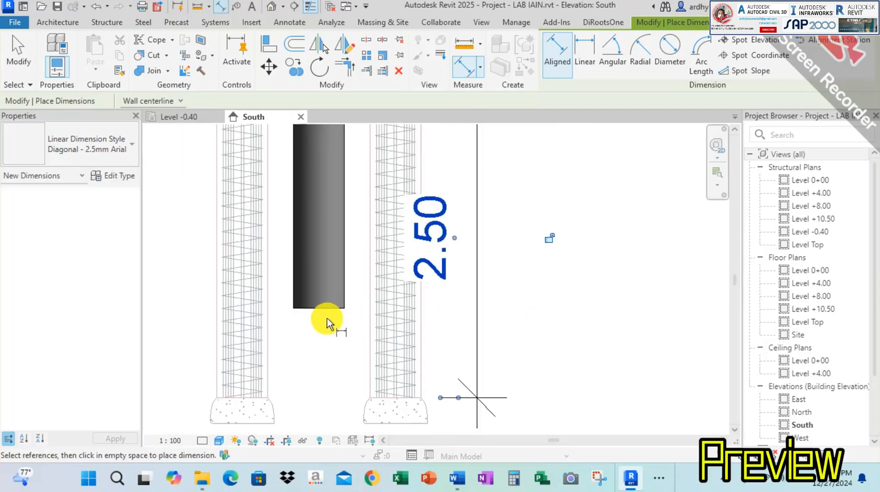
Dimension the modelled pile's length from its lower end to the cap's underside, opposite the drawn pile's depth dimension
click(334, 307)
middle_drag(348, 310, 360, 480)
click(342, 253)
middle_drag(358, 277, 442, 253)
scroll(414, 254, down, 1)
scroll(415, 254, down, 1)
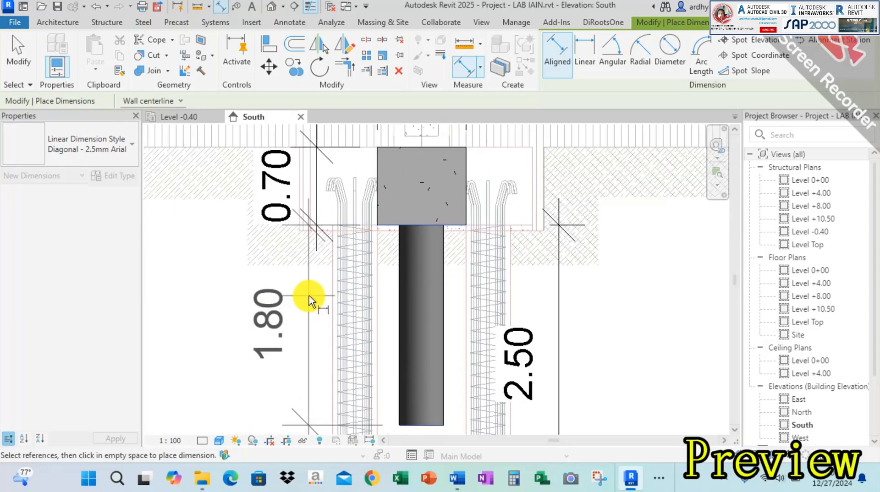
click(309, 295)
key(Escape)
key(Escape)
scroll(410, 236, down, 2)
scroll(565, 291, up, 3)
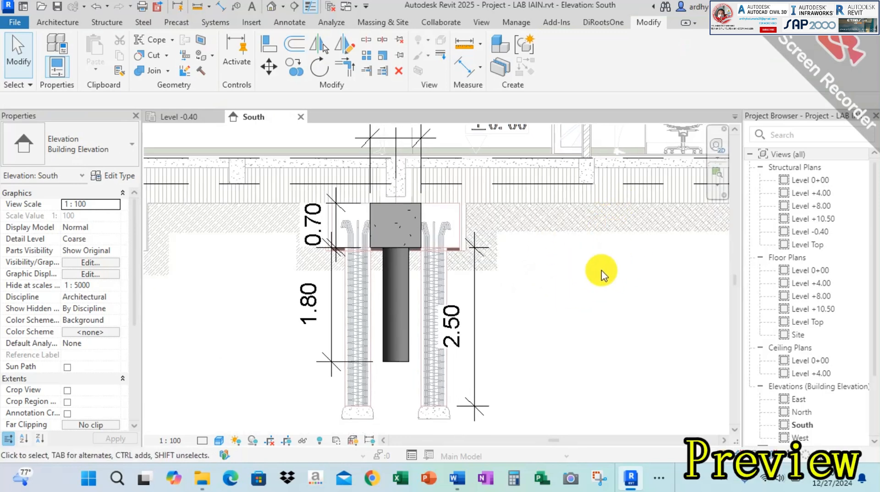
Set the Kedalaman Pondasi type parameter of the PC 1 pile cap to 2.5 and apply it
click(394, 268)
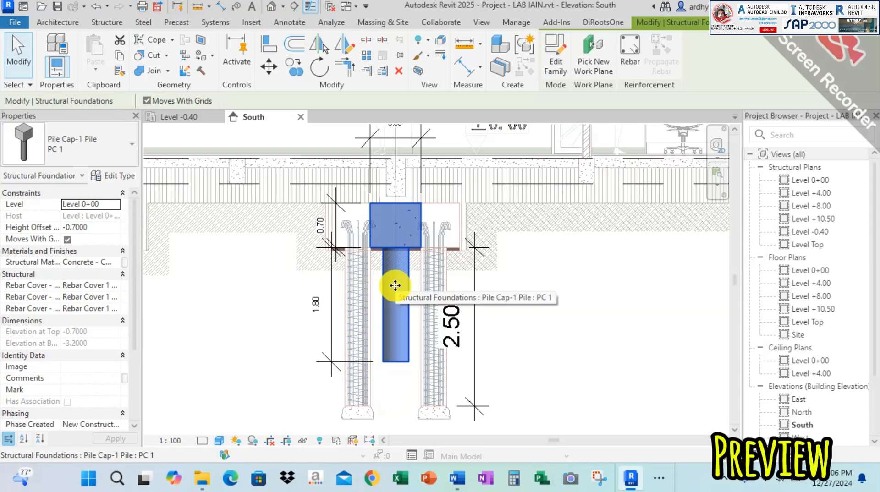
click(58, 50)
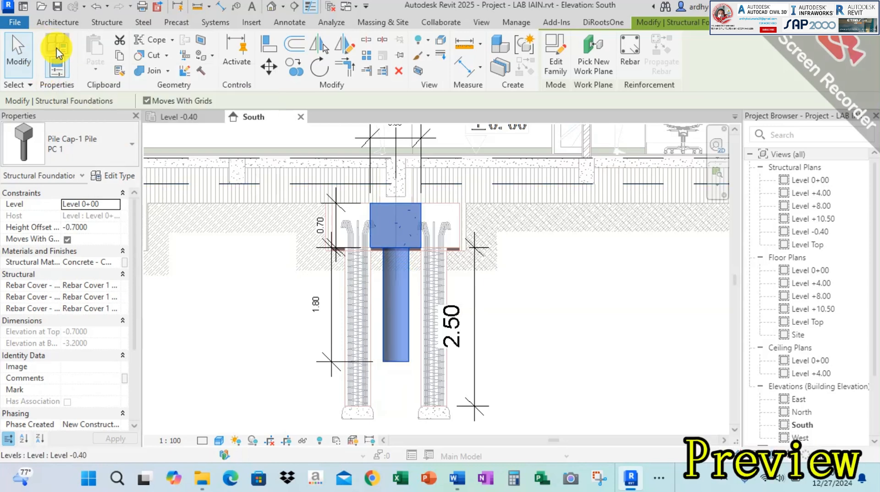
drag(541, 16, 626, 19)
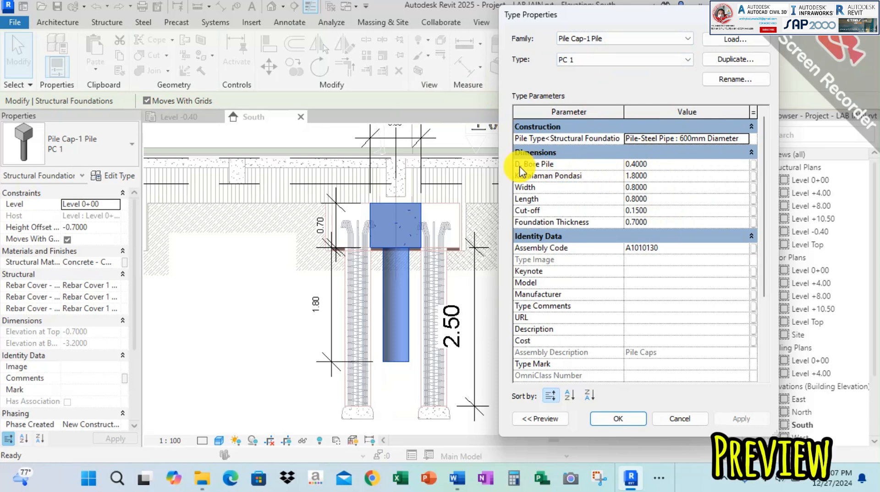
click(672, 163)
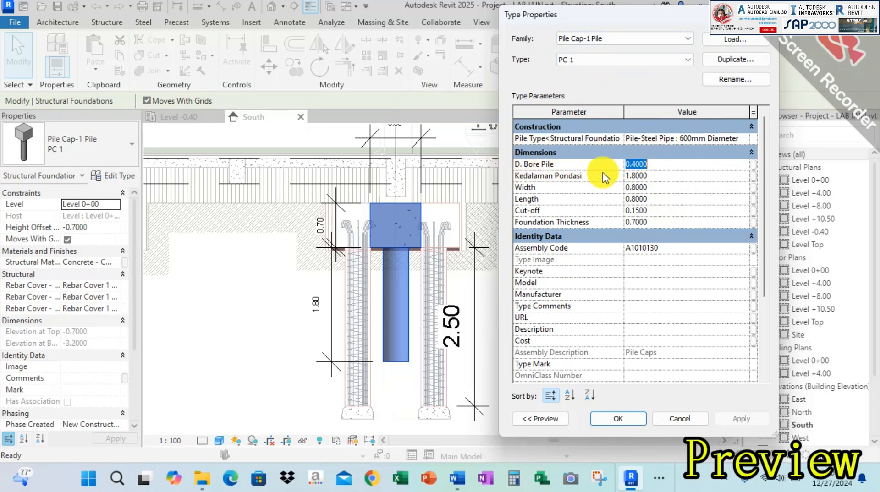
click(660, 176)
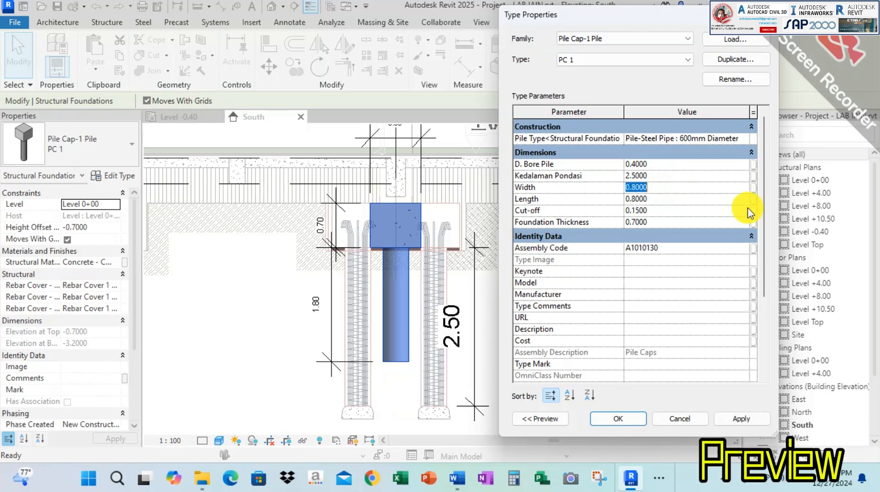
click(742, 419)
click(594, 422)
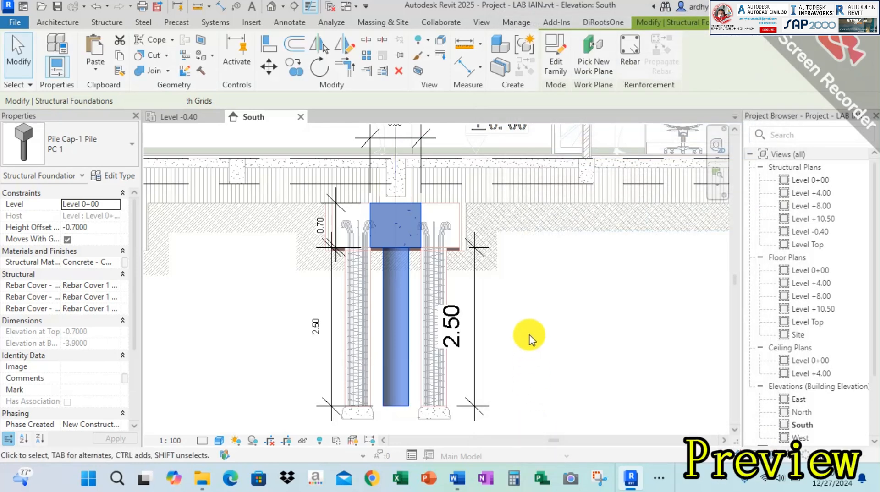
click(527, 338)
scroll(510, 291, down, 3)
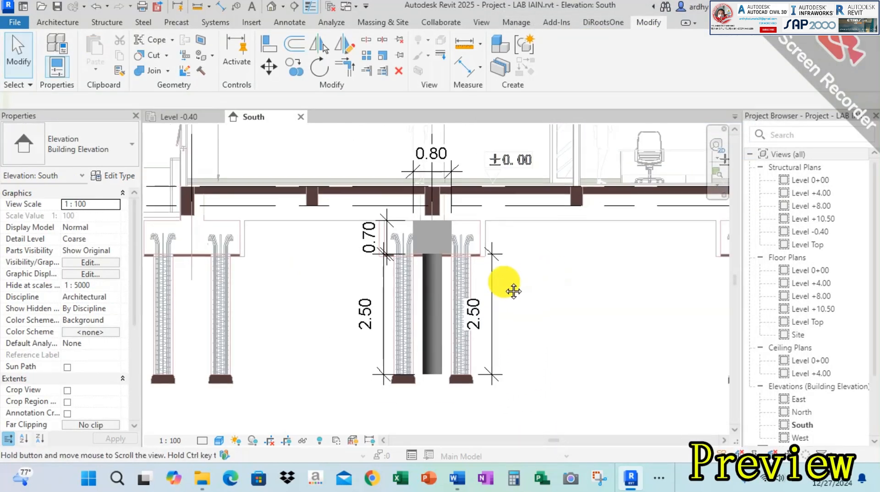
middle_drag(477, 333, 524, 358)
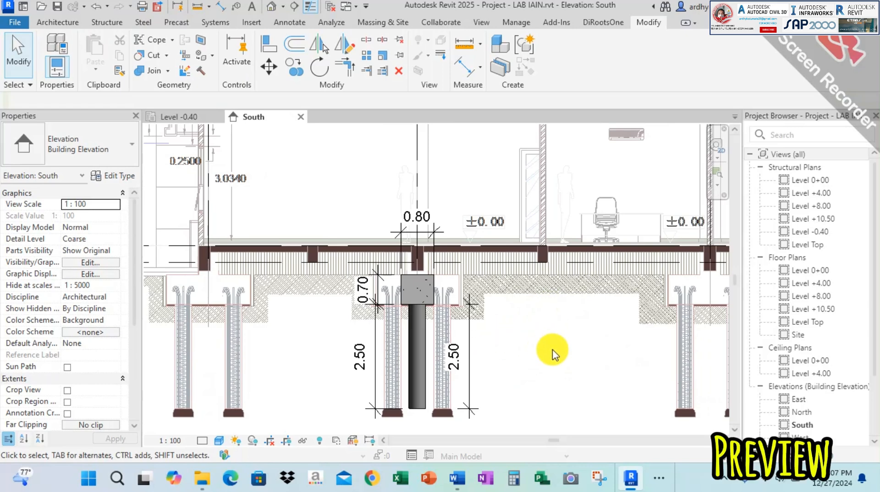
scroll(542, 348, down, 3)
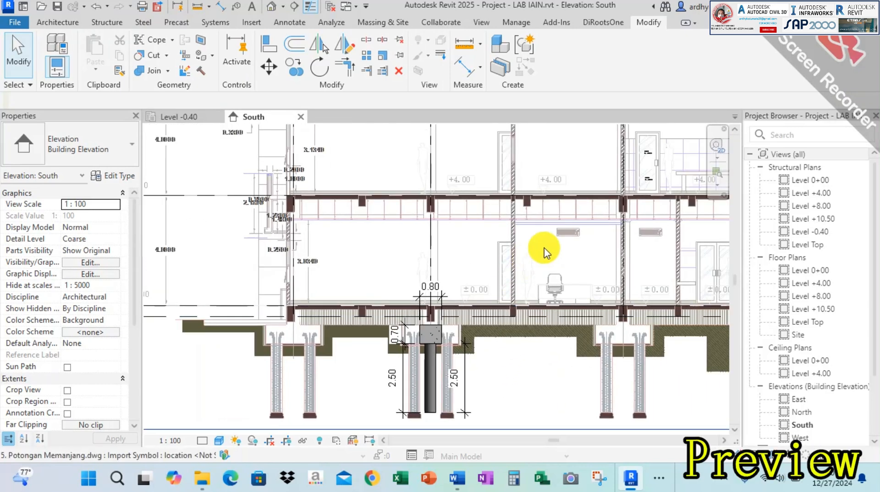
middle_drag(593, 249, 472, 259)
scroll(471, 292, down, 1)
middle_drag(472, 355, 490, 346)
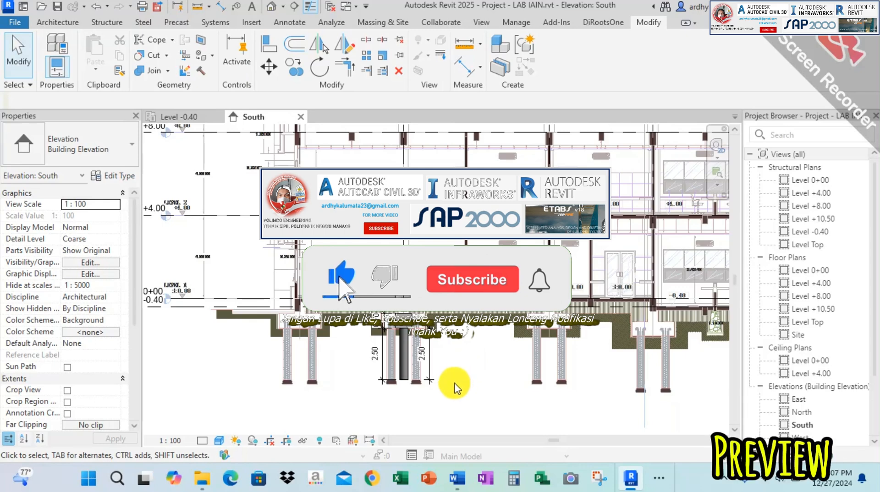
middle_drag(454, 381, 454, 394)
scroll(447, 393, up, 1)
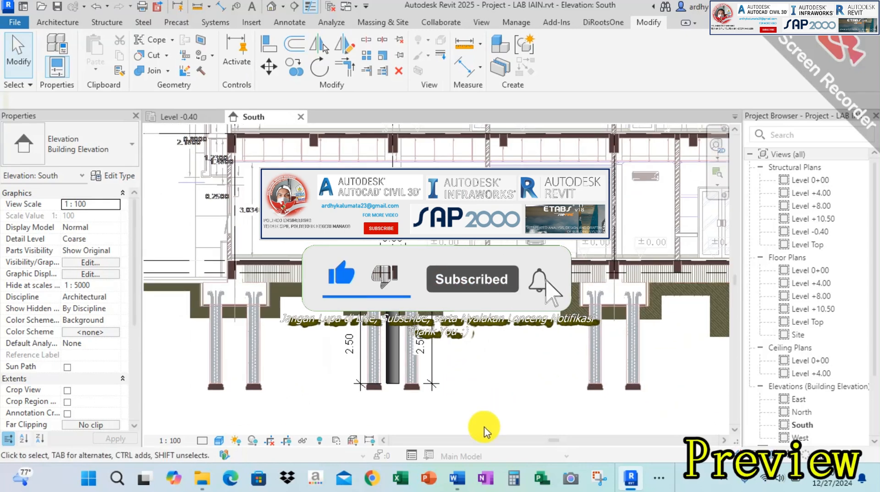
Switch to the Word guide, review the pages on bore pile diameter dimensions and Create Parameter Pondasi Bore Pile, and return to Revit
click(457, 478)
scroll(546, 256, up, 15)
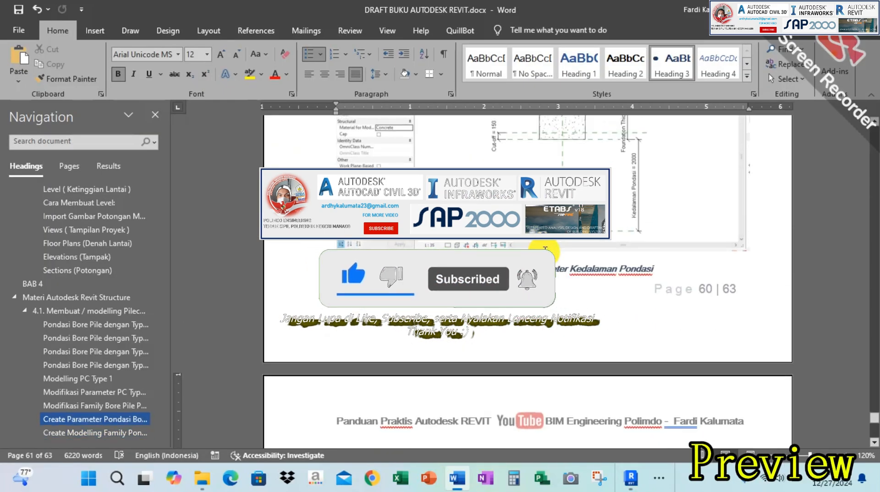
scroll(545, 257, up, 10)
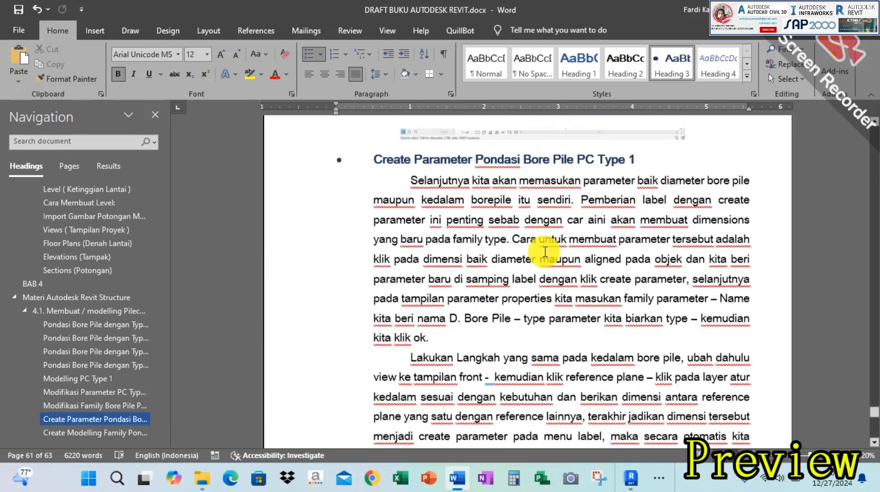
scroll(546, 253, up, 1)
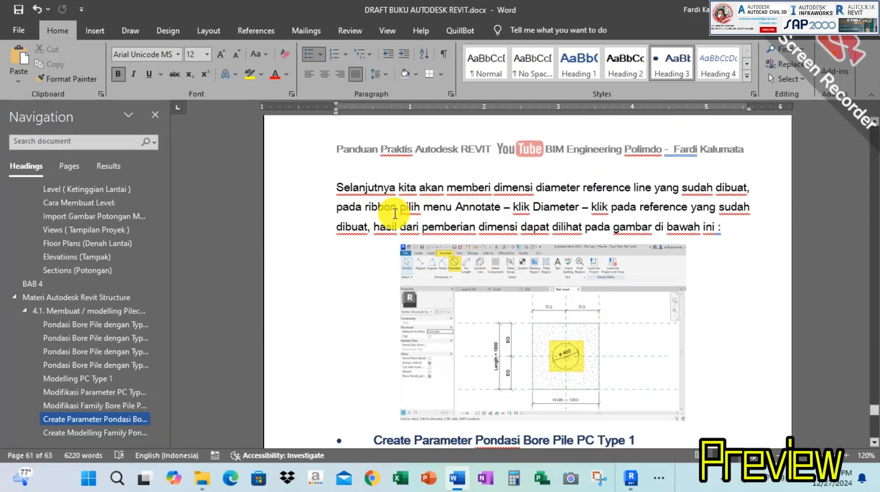
scroll(393, 183, down, 14)
scroll(403, 225, down, 3)
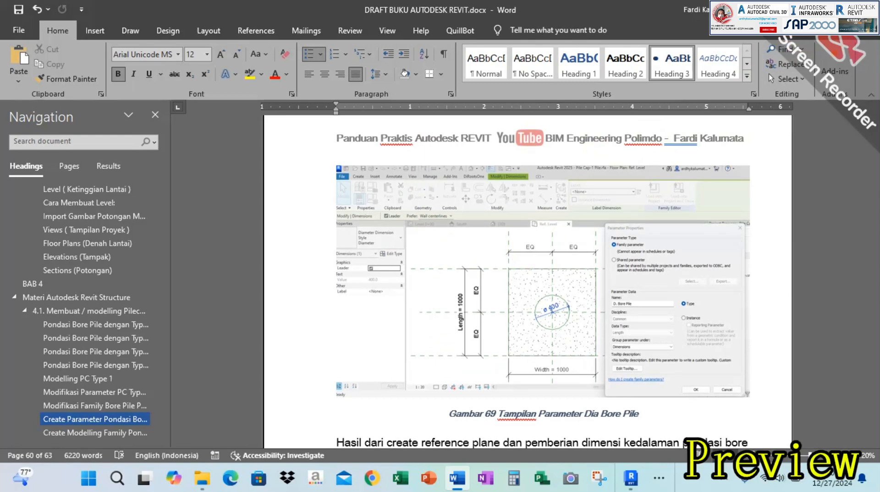
click(805, 9)
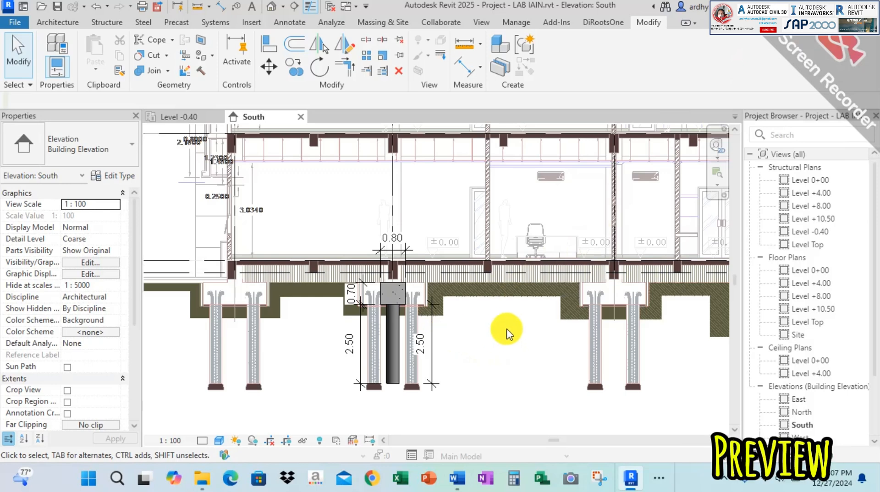
scroll(506, 333, down, 3)
middle_drag(511, 355, 634, 436)
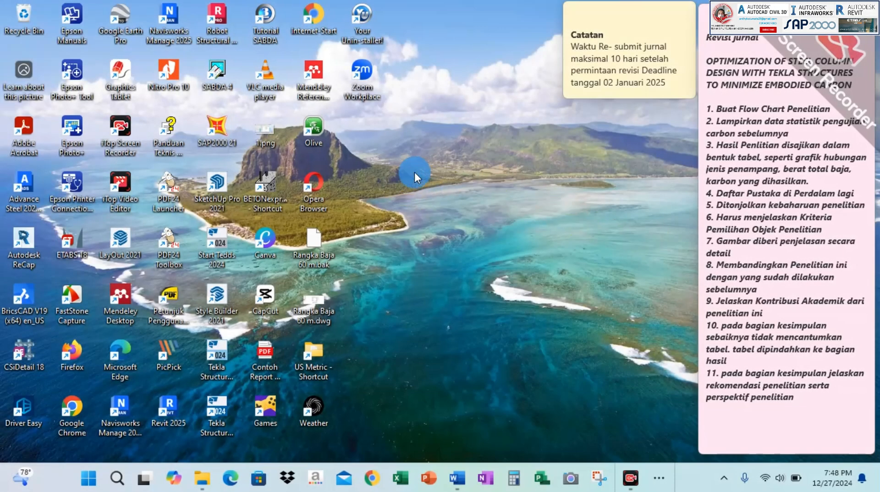
right_click(468, 215)
click(466, 220)
right_click(480, 161)
click(487, 205)
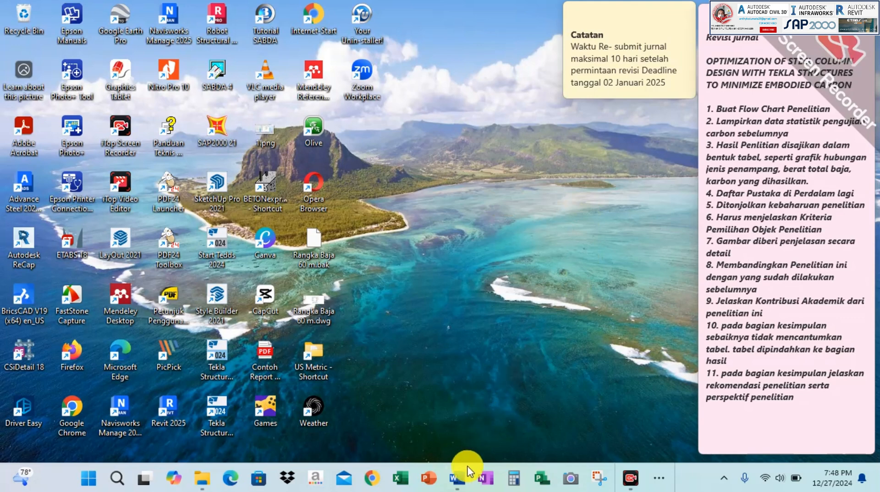
Switch to DRAFT BUKU AUTODESK REVIT.docx in Word and show its cover and preface at 70% zoom
click(457, 478)
drag(876, 387, 864, 118)
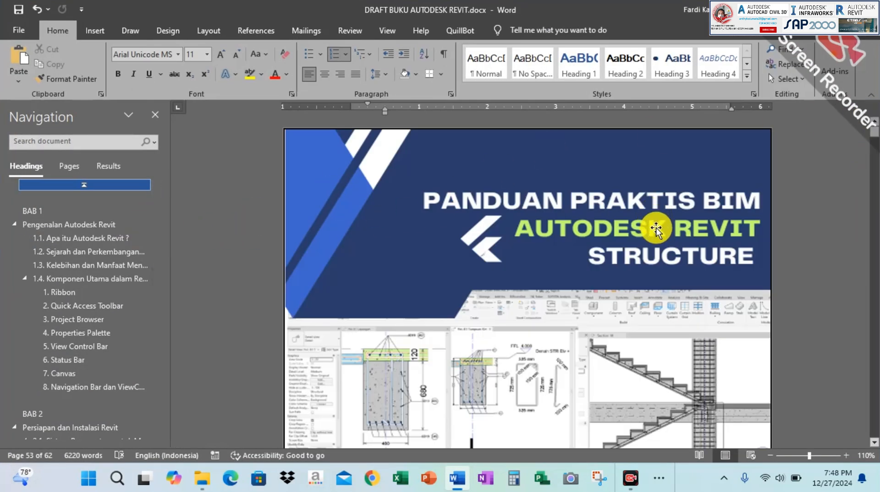
scroll(642, 245, down, 4)
ctrl+scroll(576, 245, down, 2)
ctrl+scroll(575, 248, down, 2)
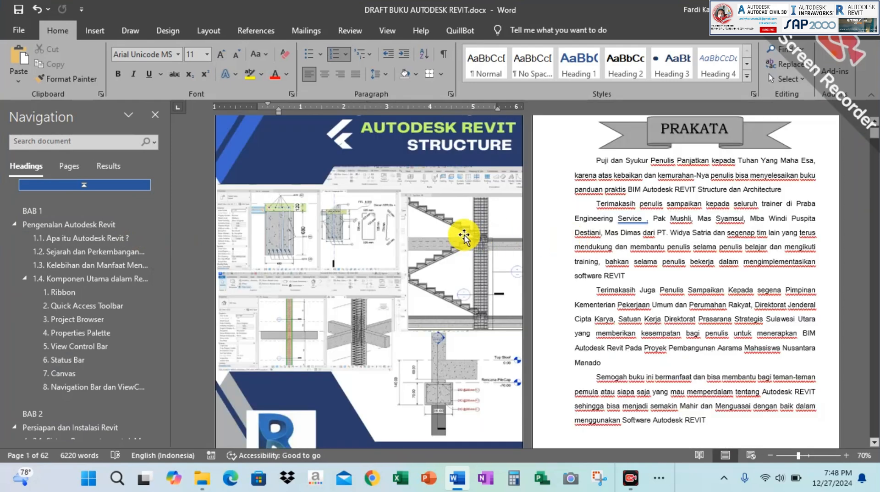
Examine the guide's table of contents from BAB 1 through the BAB 4 section on pile cap and bored pile modelling
scroll(414, 234, down, 5)
scroll(414, 236, down, 5)
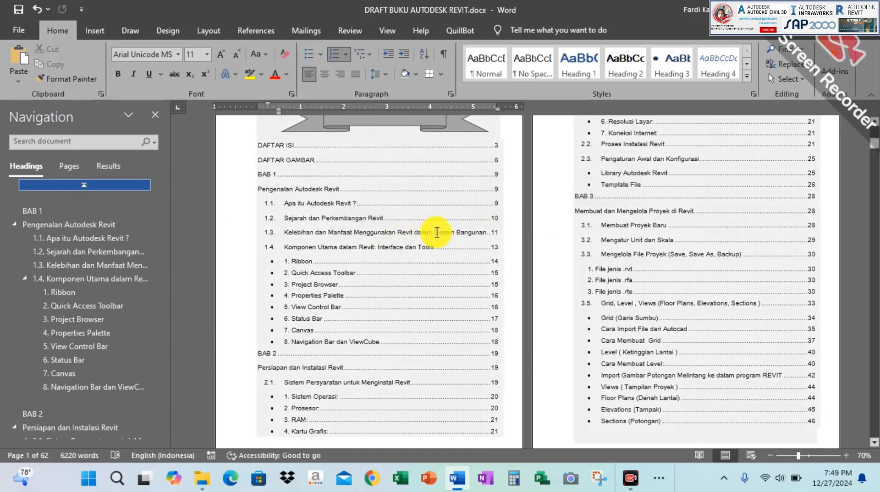
scroll(719, 246, down, 2)
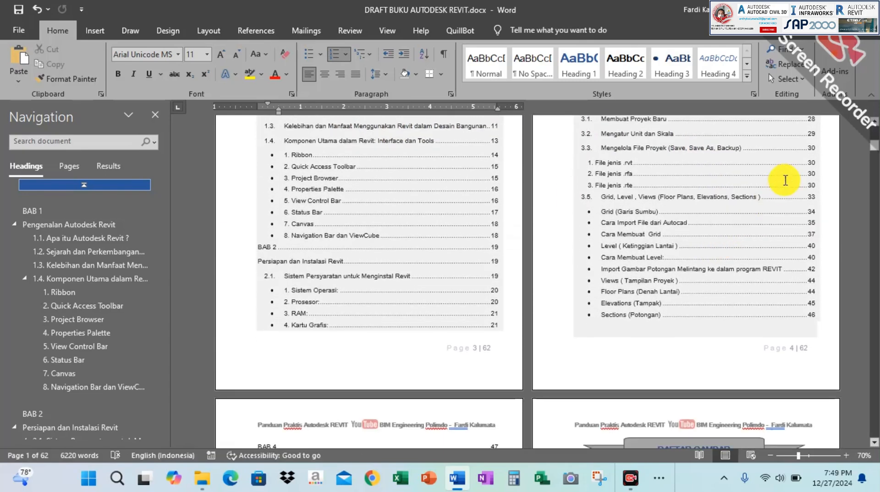
scroll(568, 236, down, 3)
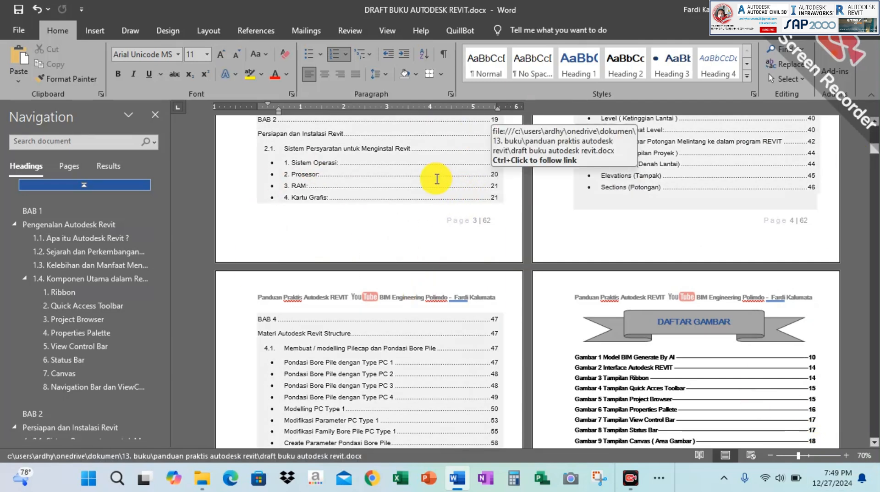
scroll(351, 219, up, 3)
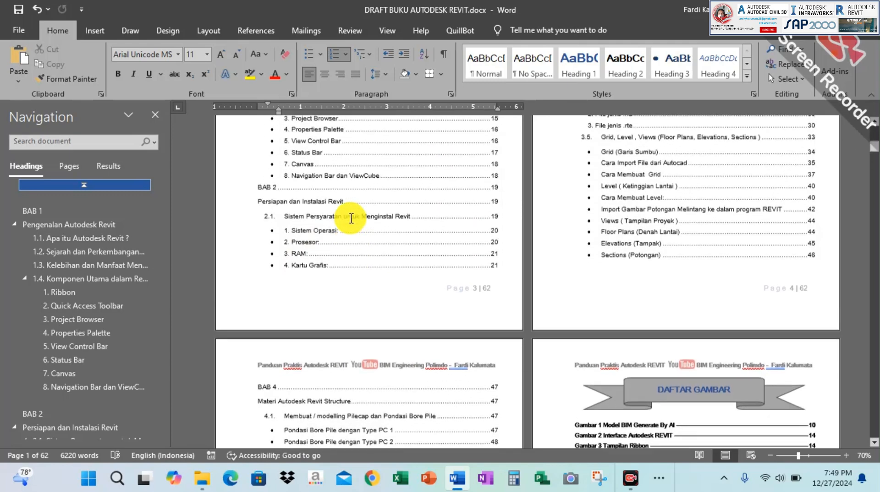
scroll(351, 218, up, 2)
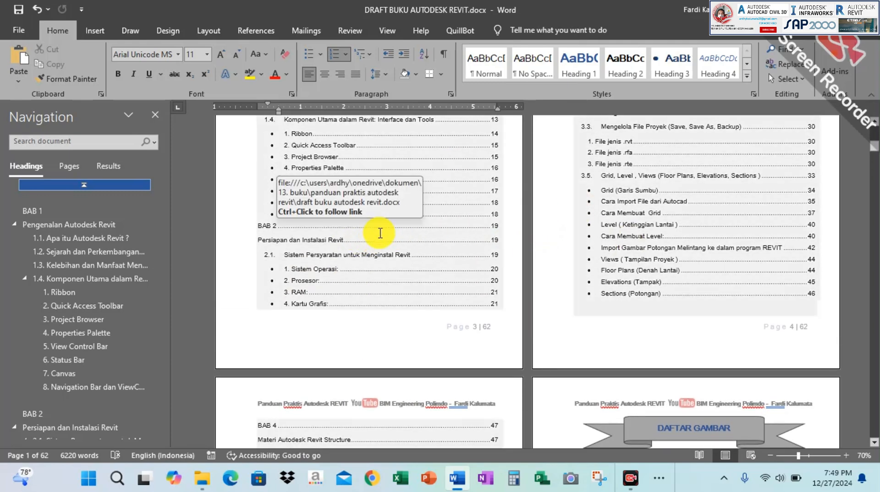
scroll(380, 233, down, 10)
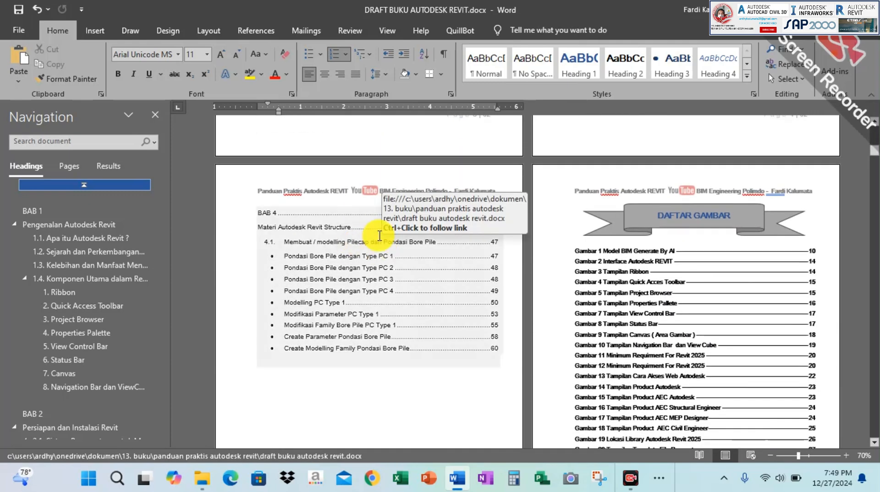
Minimize the Word guide and switch to Revit to view the South elevation
click(806, 10)
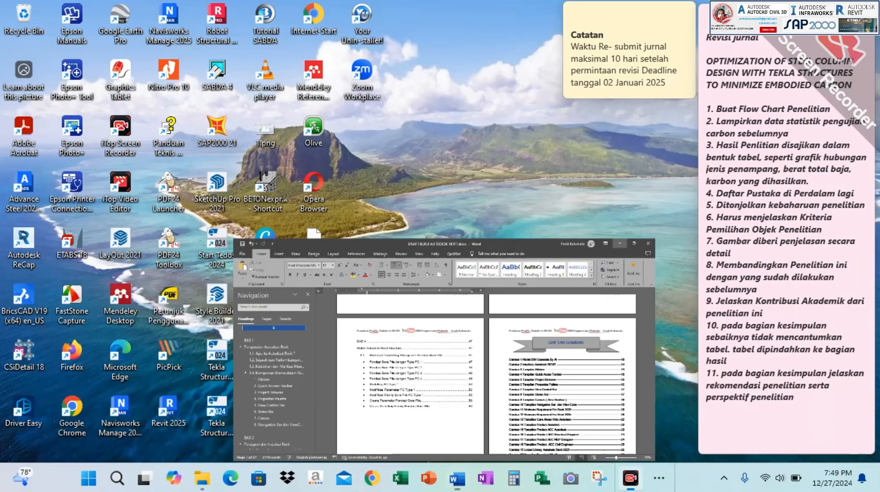
click(668, 485)
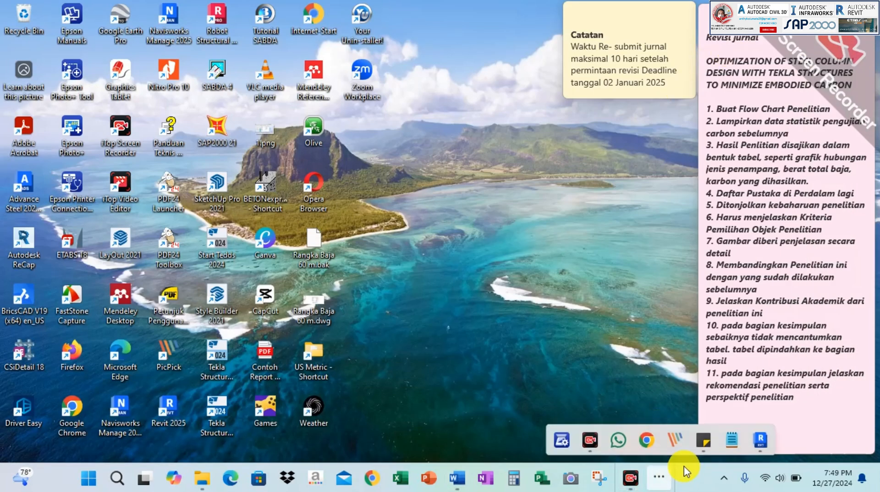
click(761, 439)
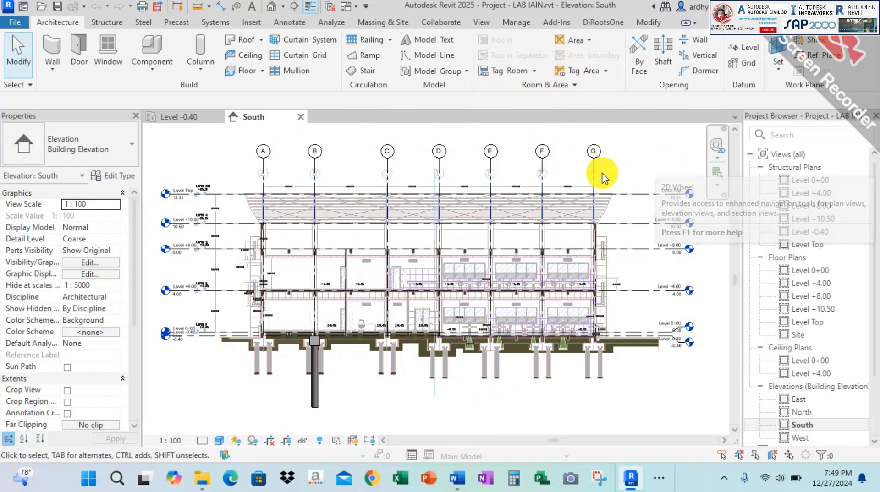
Return to the Word guide, enlarge it to 110% and review the BAB 4 contents and the DAFTAR GAMBAR list
click(470, 480)
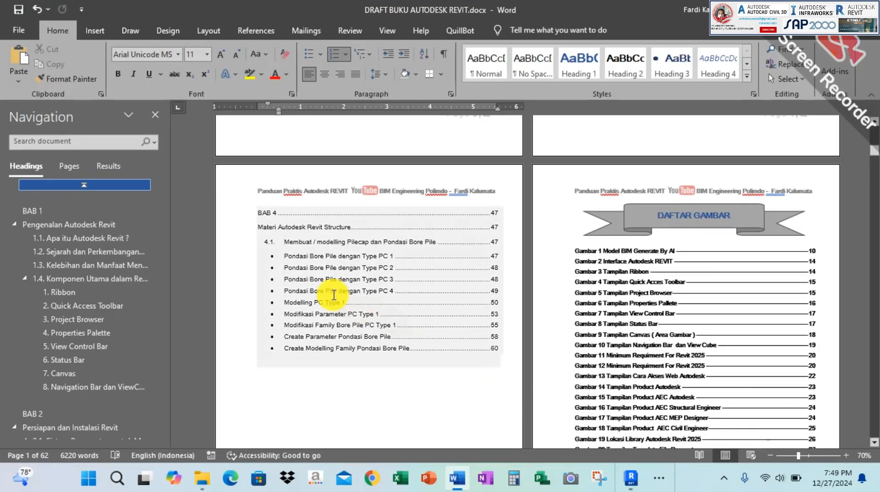
ctrl+scroll(424, 236, up, 1)
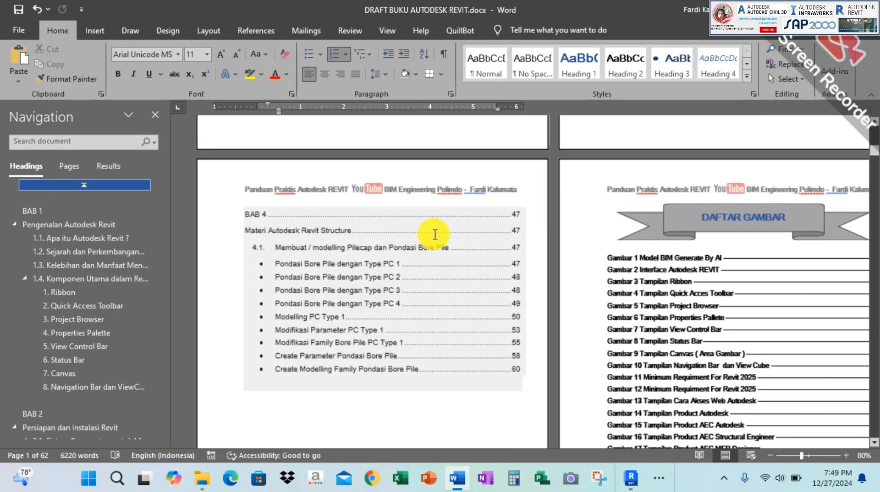
ctrl+scroll(440, 236, up, 2)
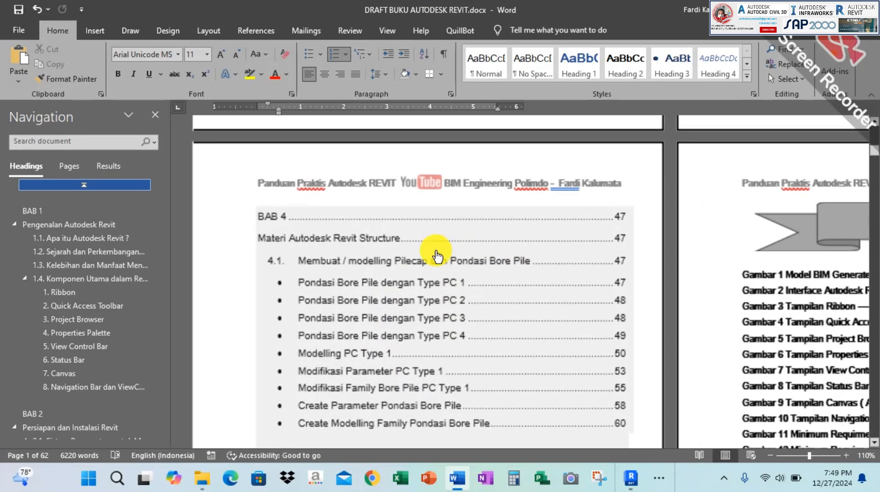
ctrl+scroll(434, 253, up, 1)
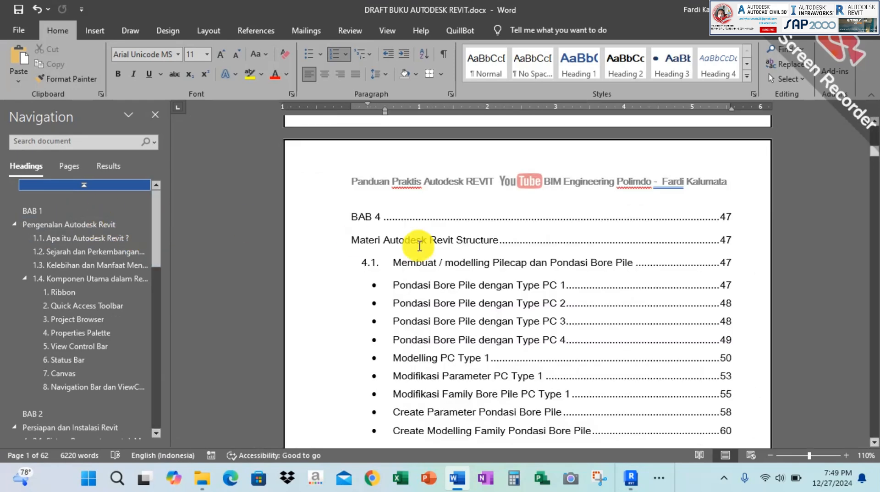
scroll(504, 263, down, 5)
scroll(490, 268, down, 8)
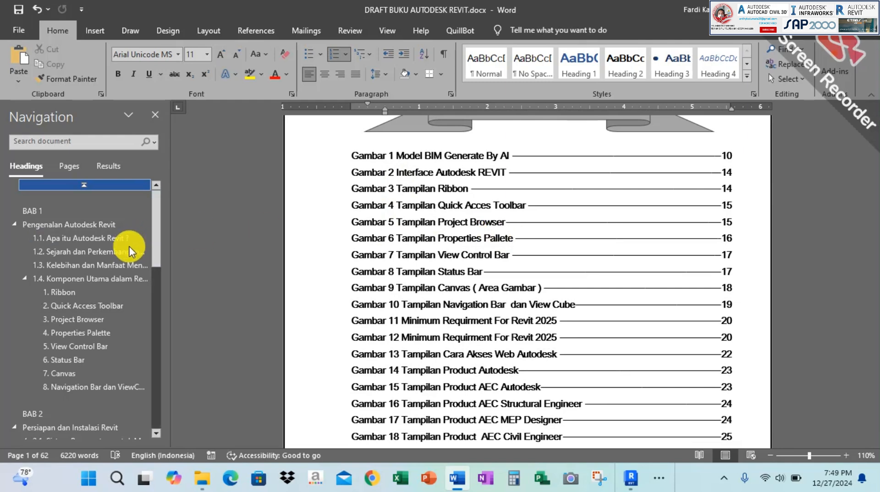
Review section 1.4 of the guide on Revit interface components, including Ribbon, Project Browser and View Control Bar
click(78, 279)
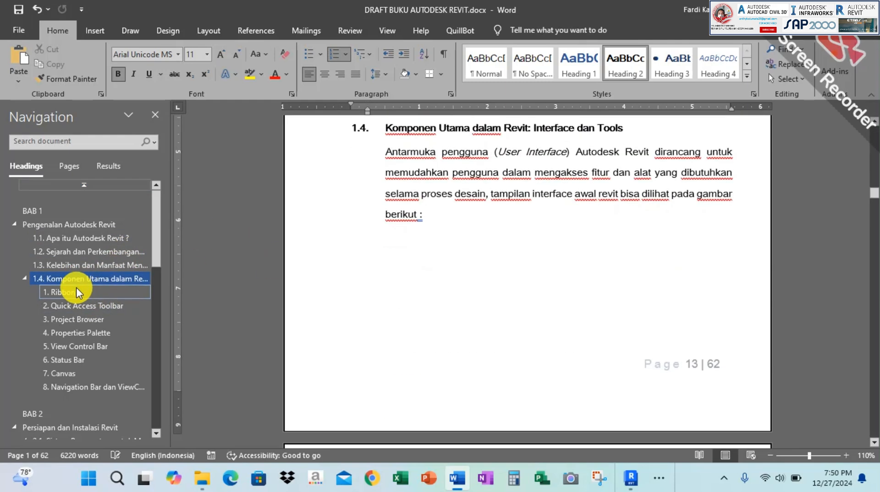
click(76, 289)
scroll(537, 270, down, 4)
click(100, 319)
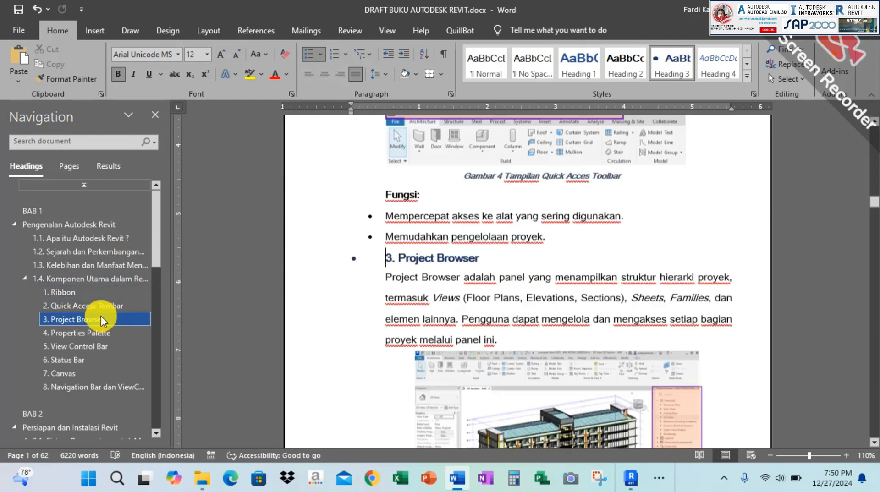
scroll(634, 215, down, 6)
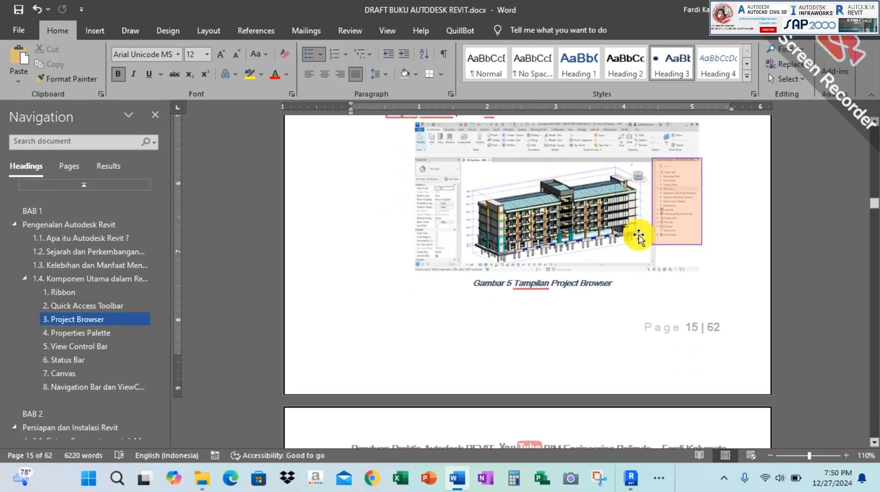
click(60, 350)
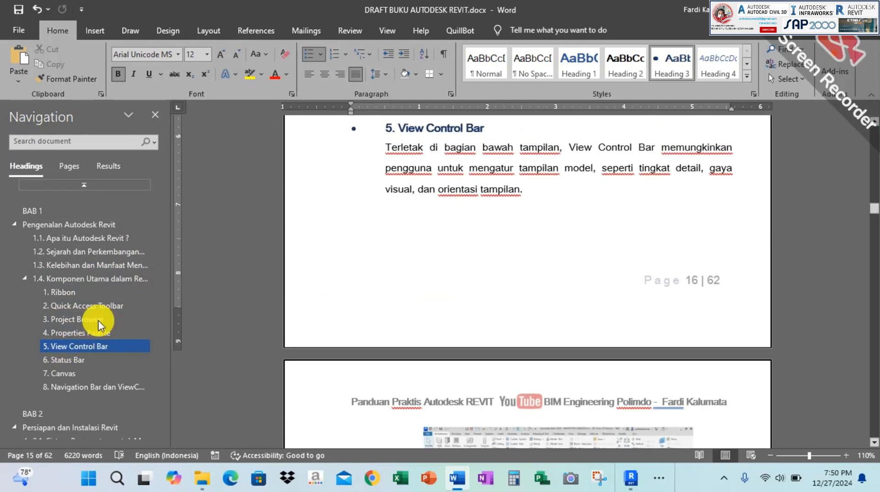
scroll(67, 334, down, 3)
Examine the BAB 2 pages on system requirements for installing Revit 2025, including figures 11 and 12
click(68, 331)
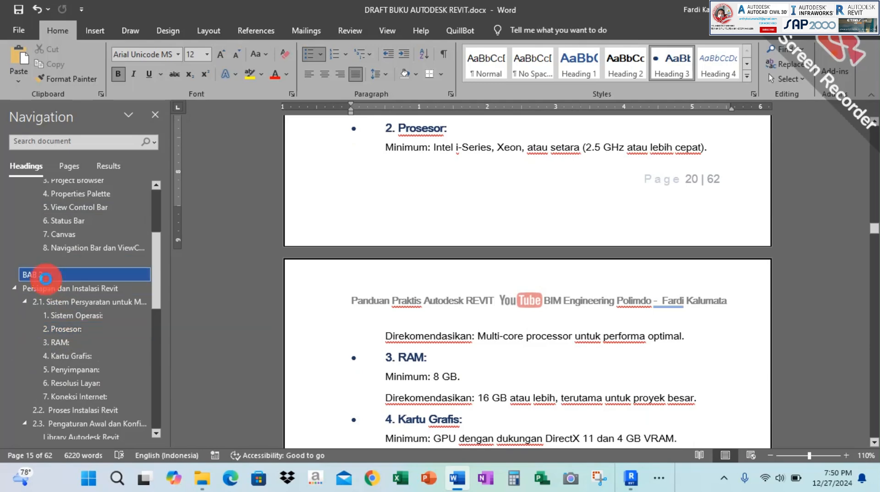
click(43, 274)
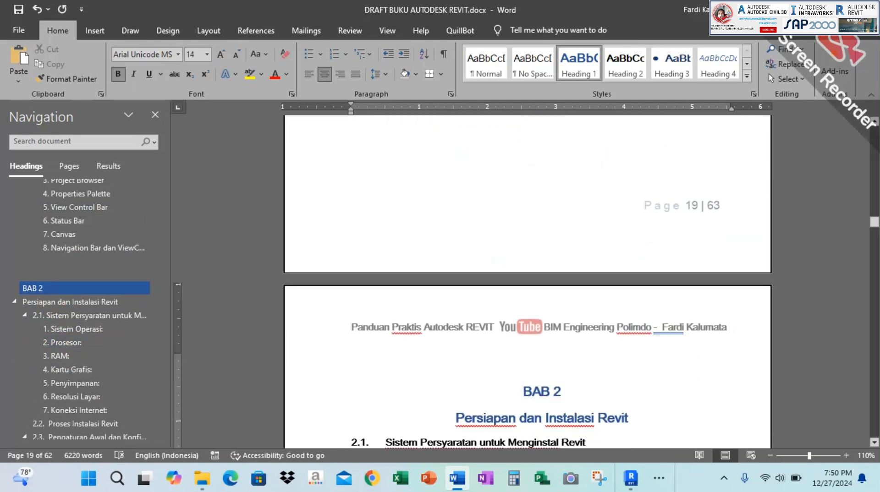
scroll(526, 415, down, 12)
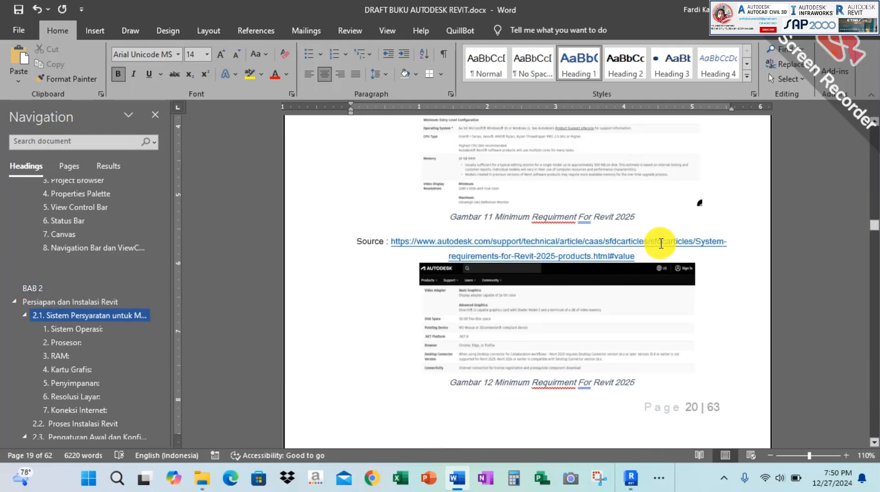
scroll(593, 257, down, 3)
scroll(644, 236, up, 5)
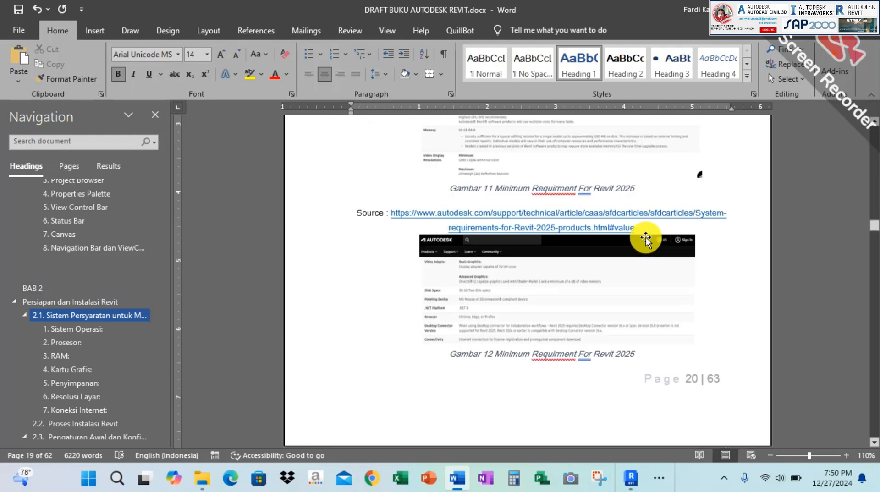
Check Revit briefly, return to the guide and show section 4.1 on modelling pile caps and bored pile foundations
key(alt+Tab)
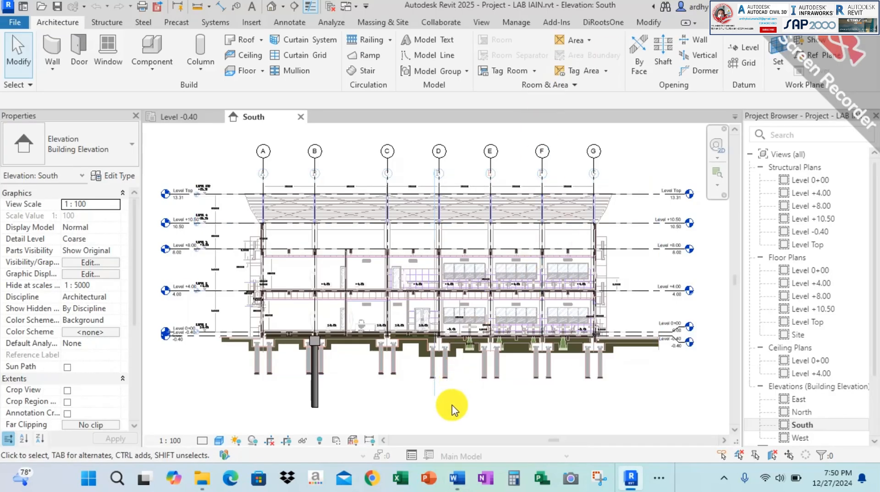
click(457, 478)
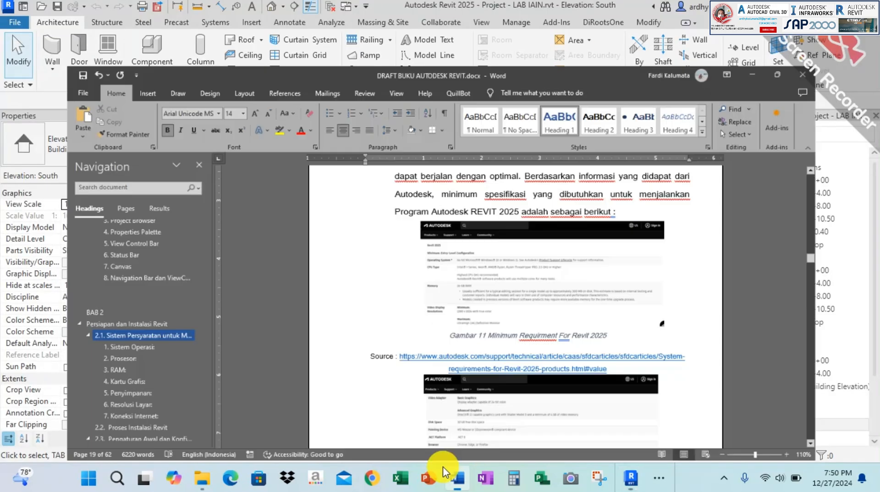
scroll(121, 330, down, 8)
scroll(82, 383, down, 3)
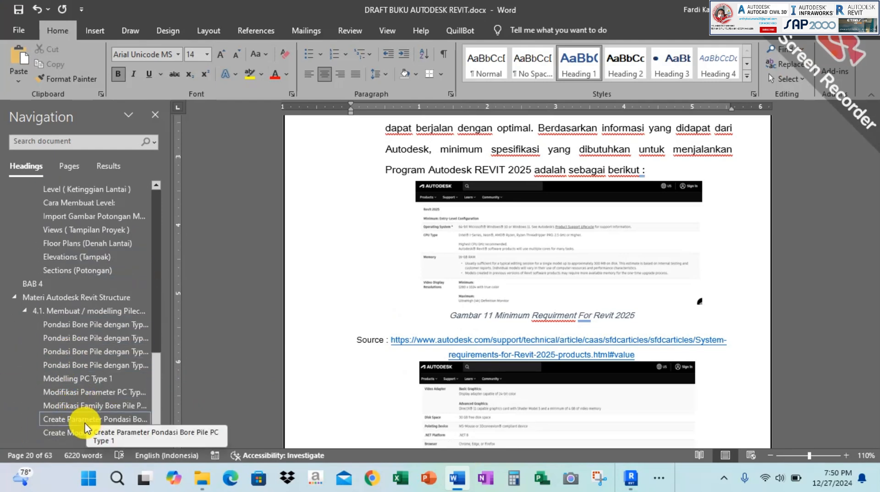
click(81, 311)
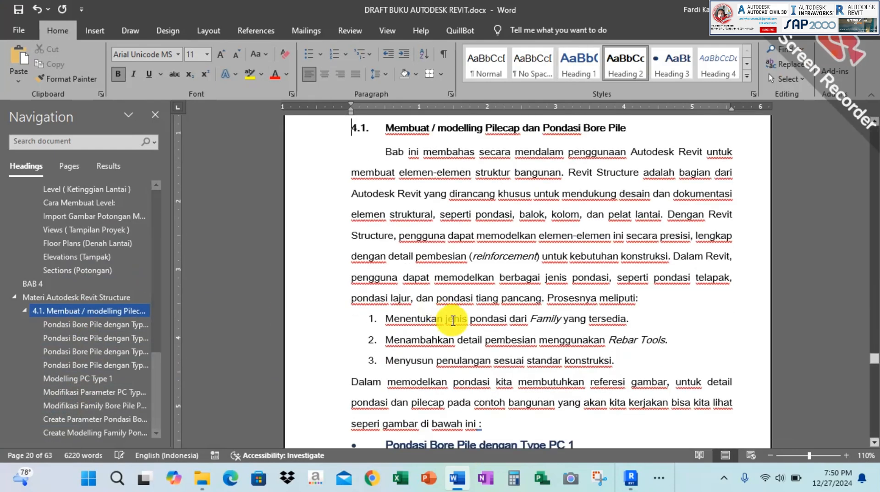
scroll(454, 317, up, 4)
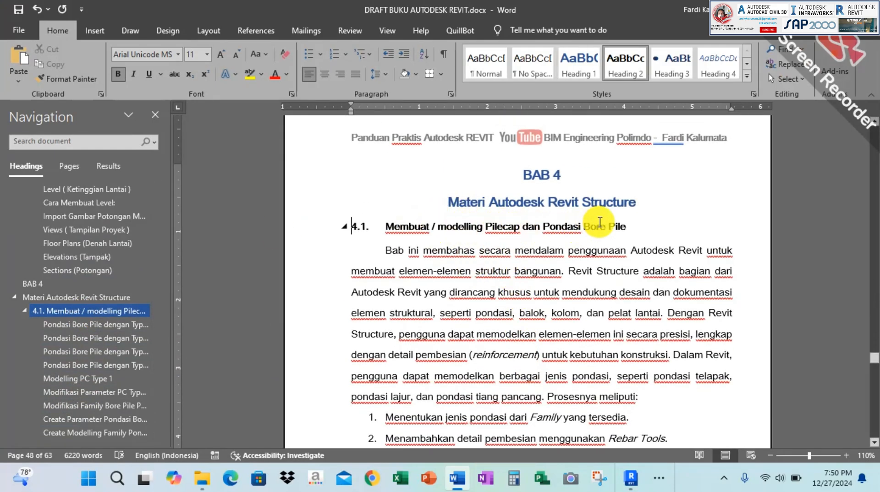
Switch to Revit, locate the PC 1 foundation in the South elevation and inspect it at grid B in the Level -0.40 plan
click(631, 478)
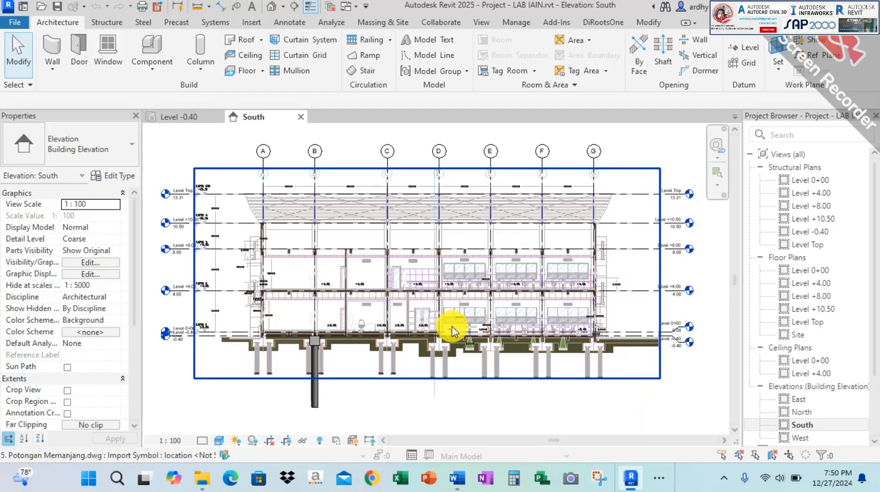
click(315, 401)
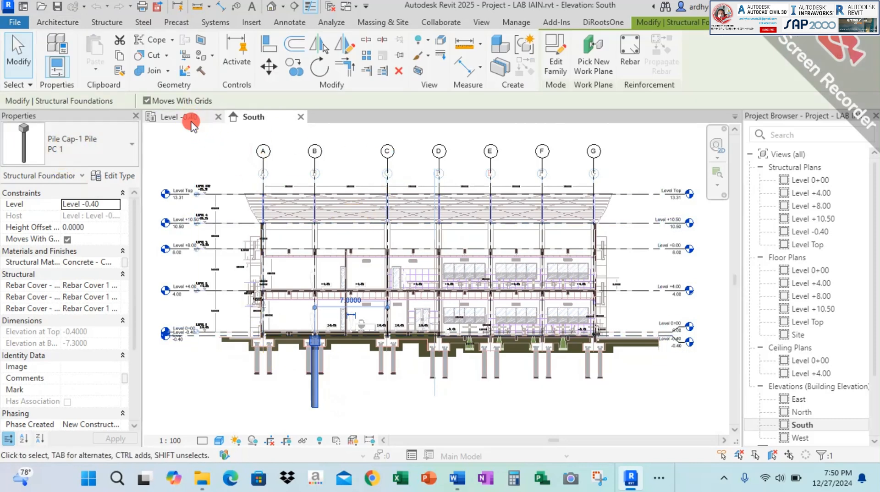
click(176, 117)
scroll(330, 339, up, 5)
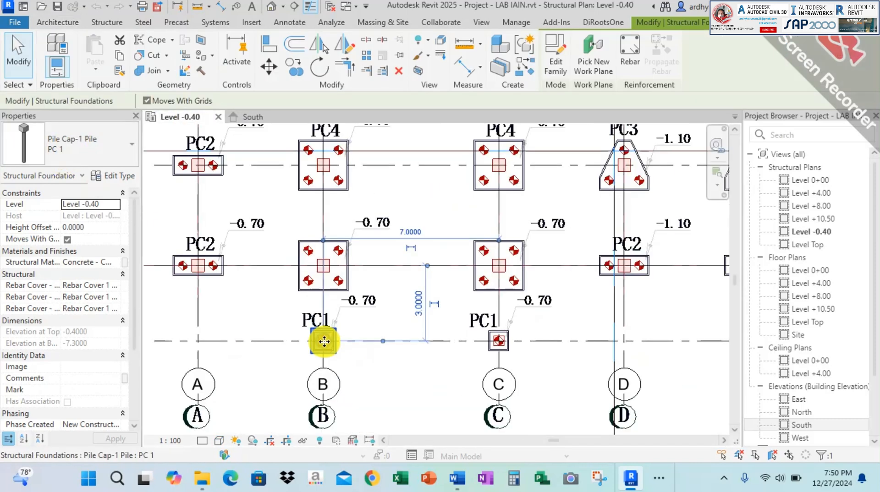
key(Escape)
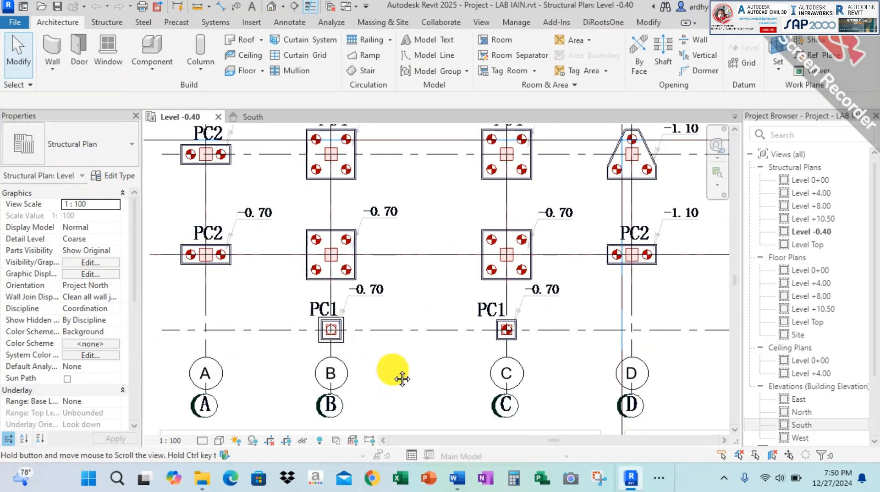
scroll(305, 339, up, 3)
scroll(361, 344, up, 2)
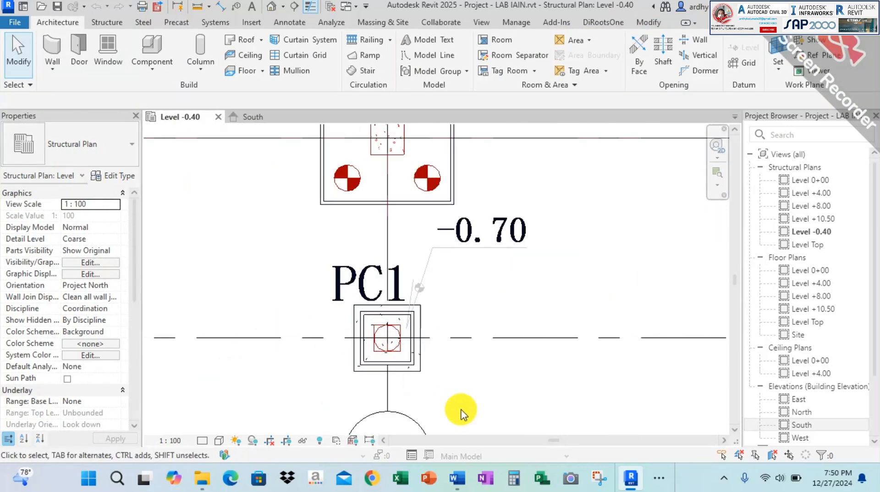
Return to the Word guide and review the Modifikasi Parameter PC Type 1 section and Gambar 61
click(457, 479)
click(107, 384)
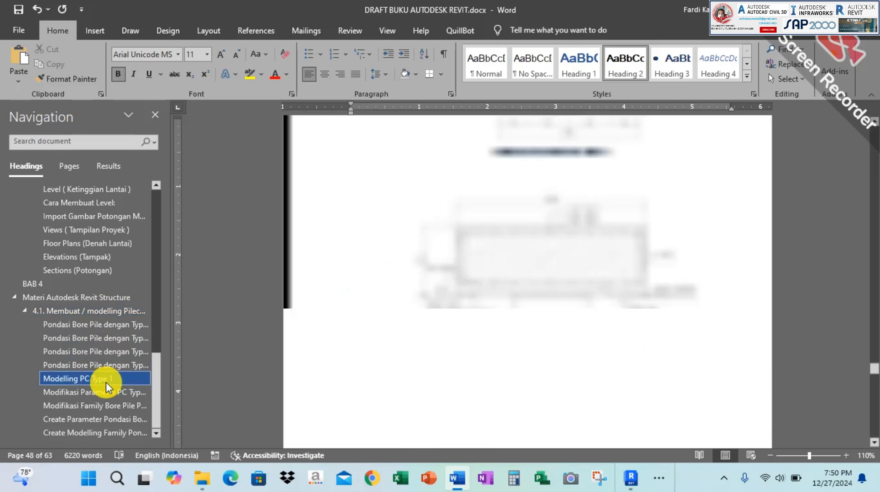
click(100, 395)
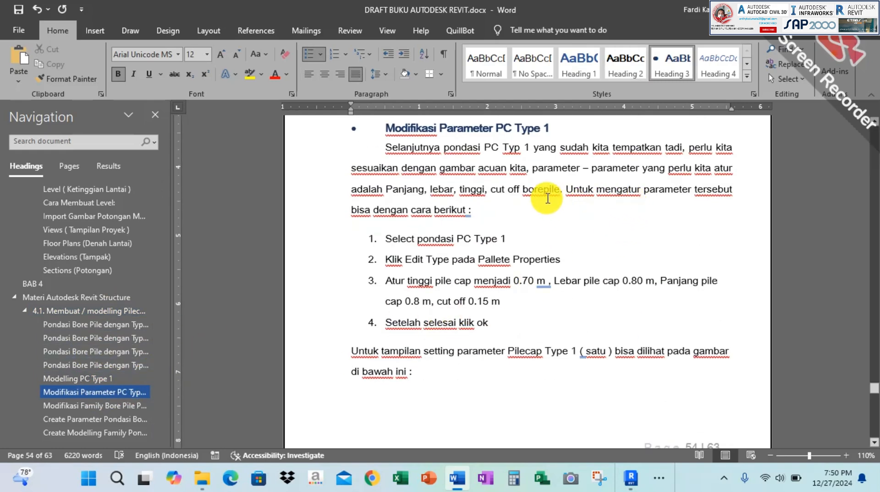
scroll(403, 197, up, 1)
scroll(486, 222, down, 1)
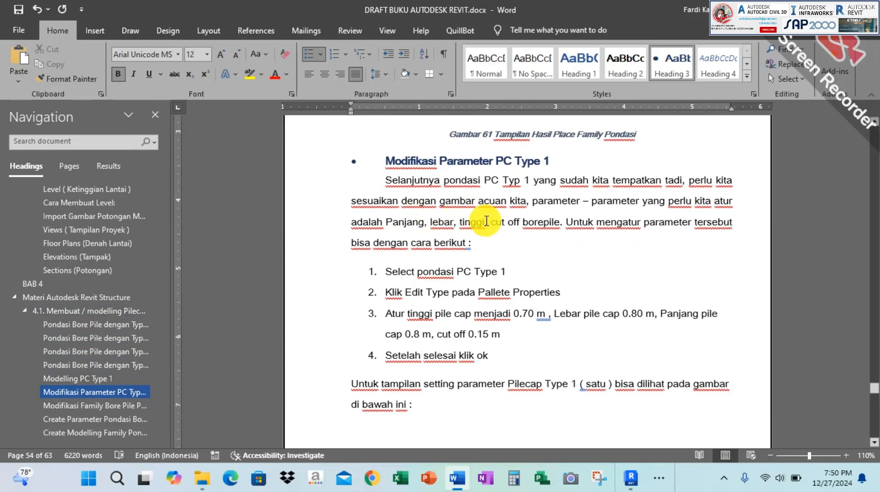
scroll(494, 224, up, 5)
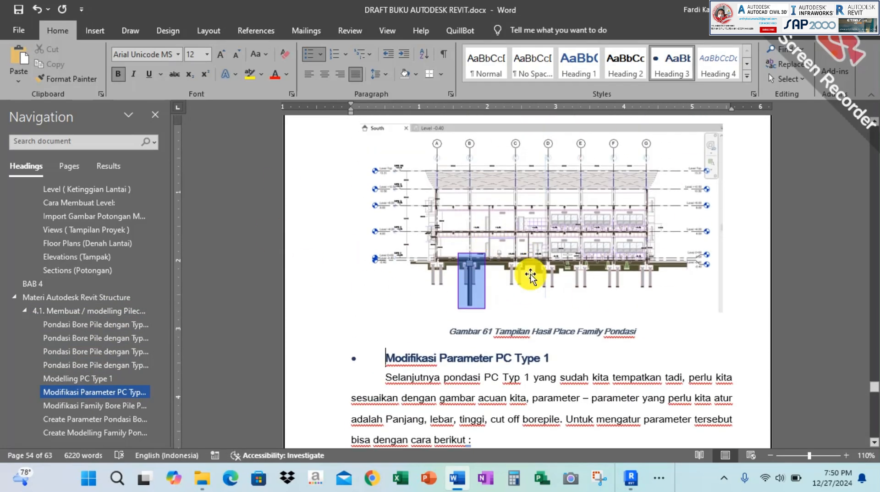
scroll(487, 226, down, 2)
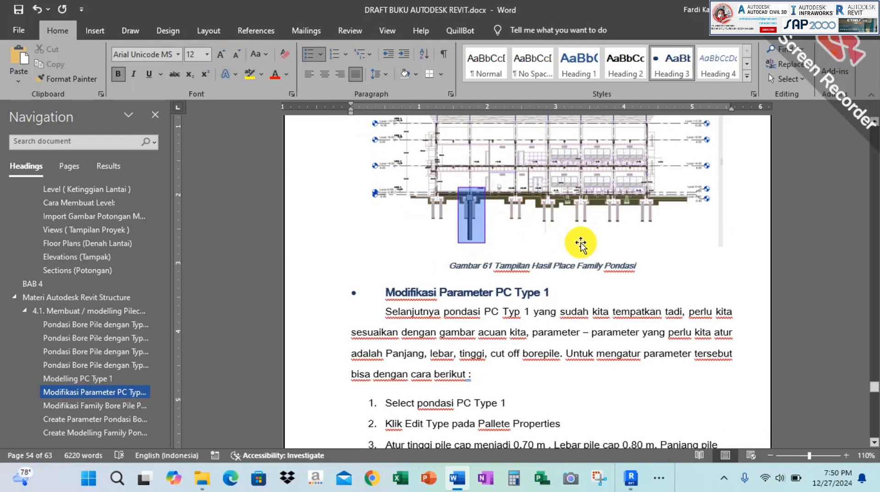
scroll(390, 275, down, 3)
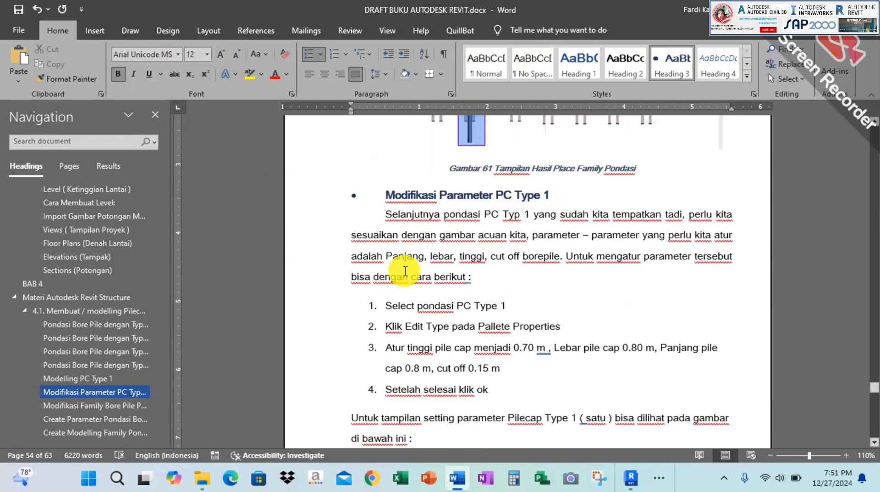
Correct "PC Typ 1" to "PC Type 1" in the opening paragraph of Modifikasi Parameter PC Type 1
click(523, 217)
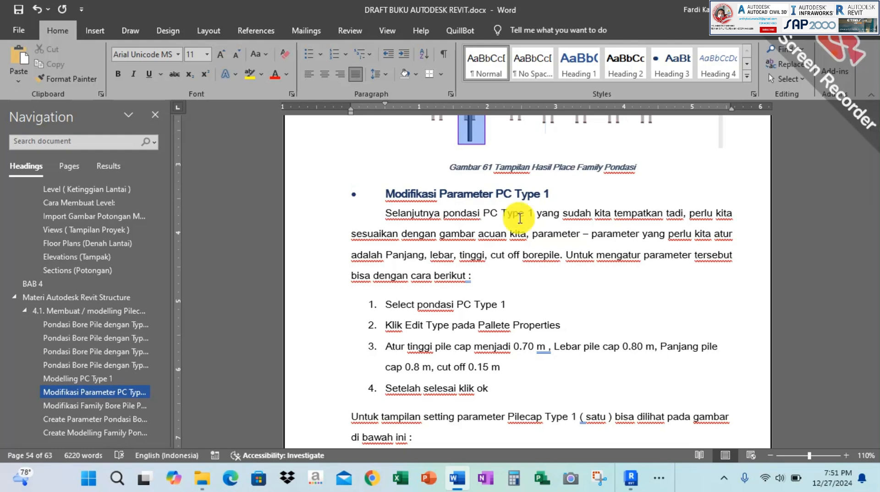
scroll(520, 218, down, 1)
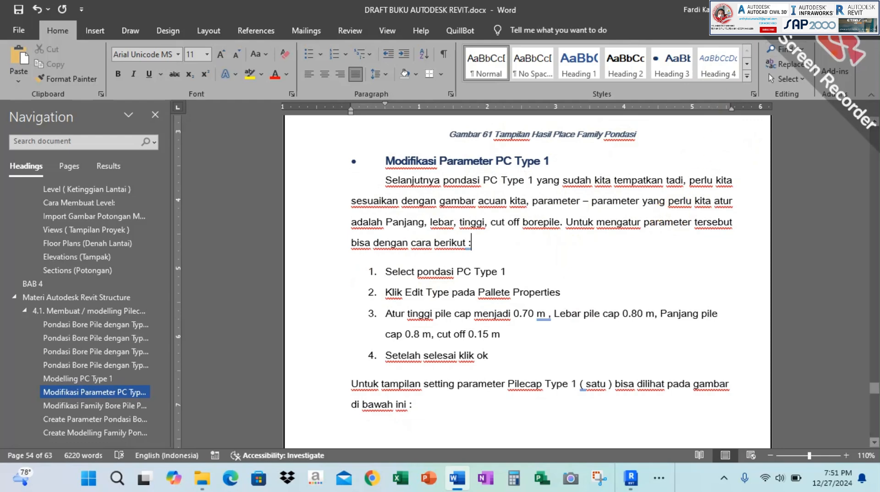
Switch to Revit and dimension the width and length of the modelled PC 1 pile cap at grid B
key(alt+Tab)
click(424, 319)
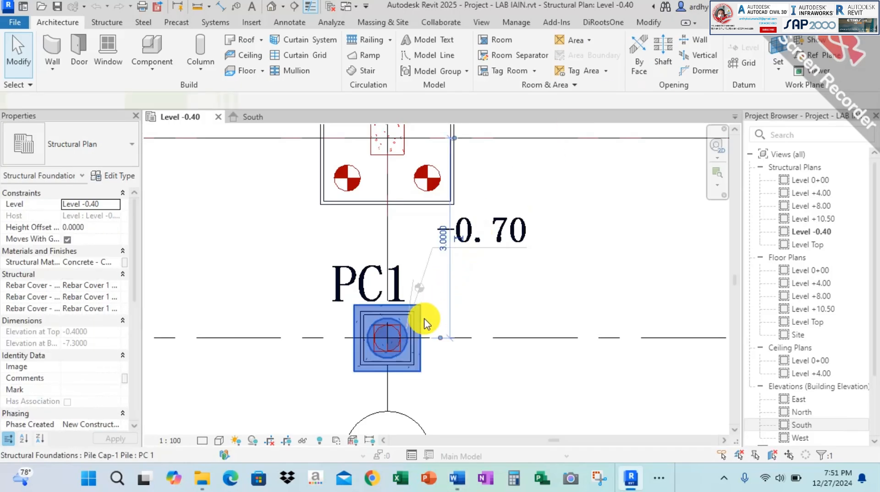
click(586, 282)
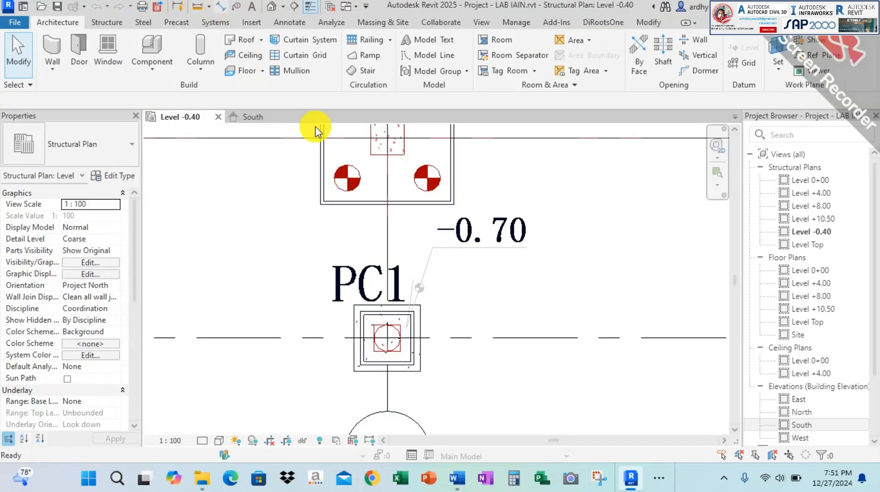
key(d)
key(i)
scroll(362, 343, up, 2)
click(348, 327)
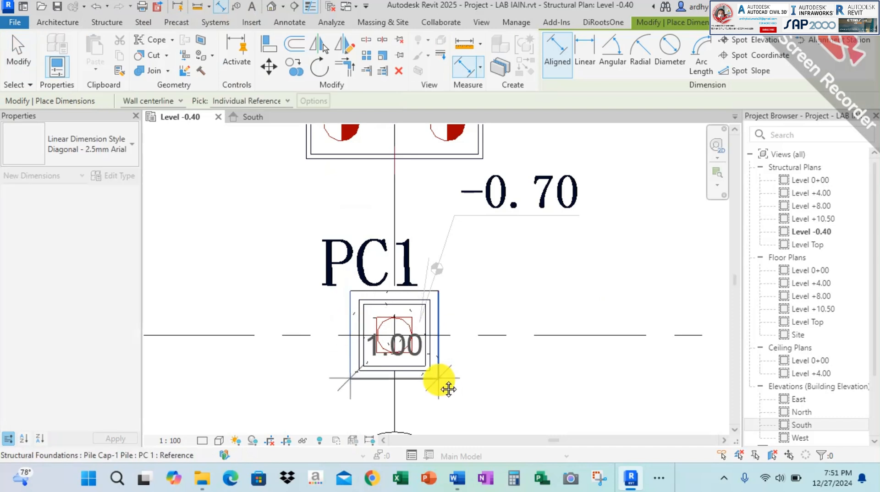
middle_drag(448, 389, 428, 314)
click(428, 316)
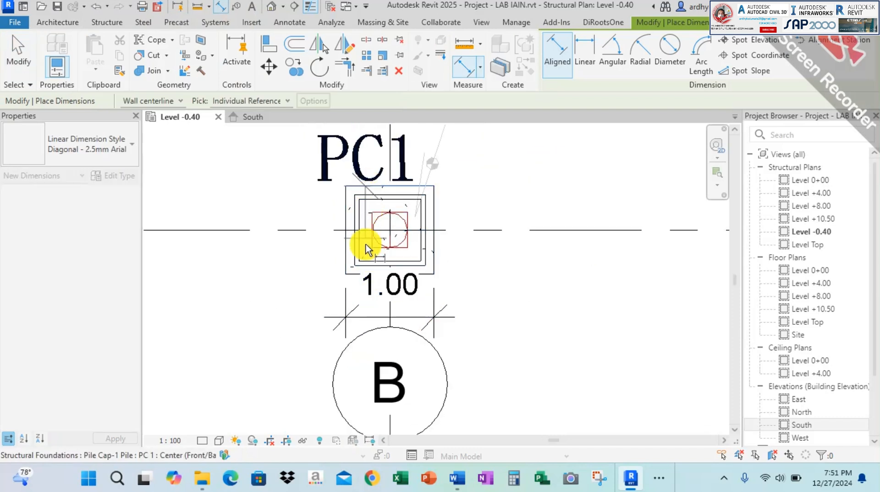
click(355, 274)
click(280, 270)
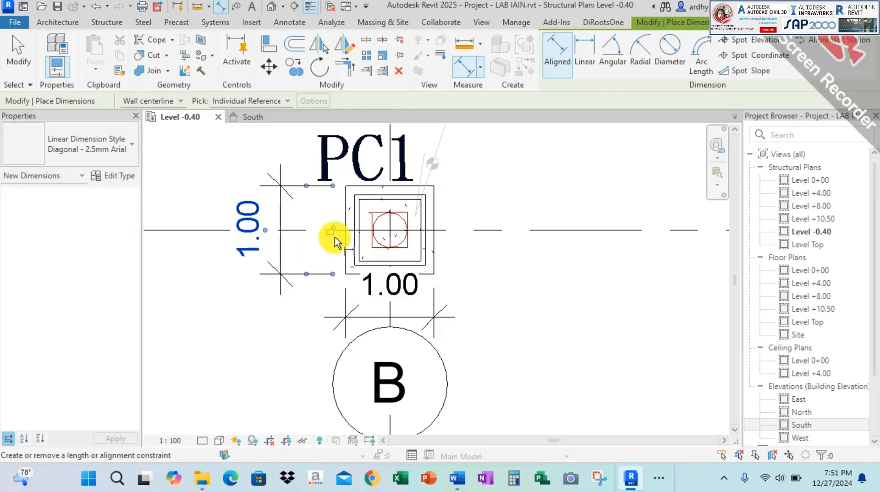
Dimension the width and length of the PC1 outline in the reference drawing at grid C
scroll(344, 261, down, 2)
scroll(462, 273, down, 1)
middle_drag(629, 266, 420, 262)
scroll(458, 268, down, 1)
scroll(428, 257, up, 3)
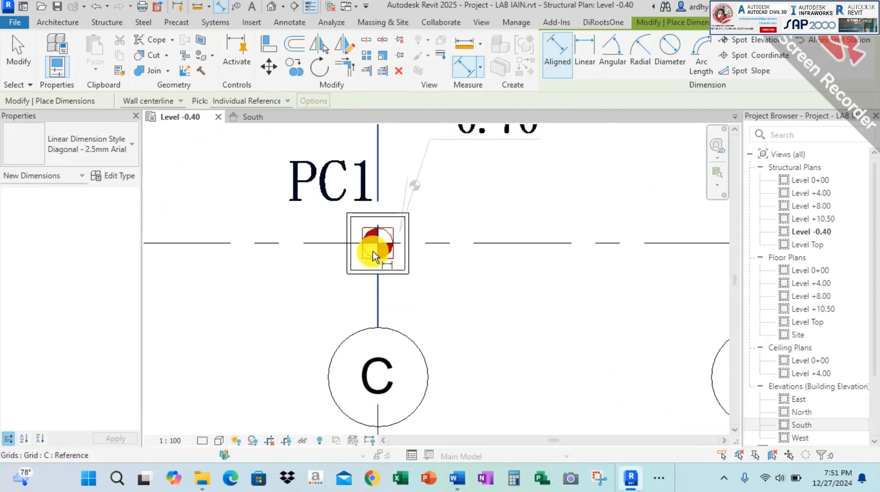
scroll(361, 260, up, 1)
click(344, 264)
click(425, 263)
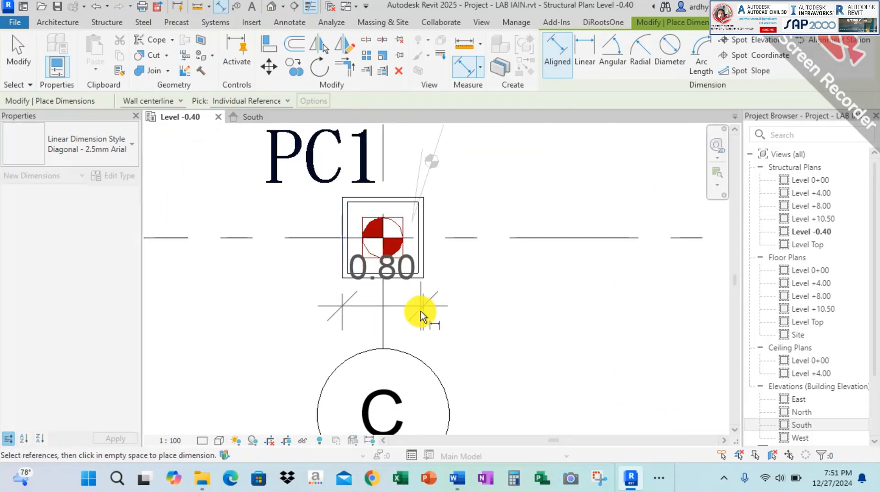
click(423, 337)
click(391, 201)
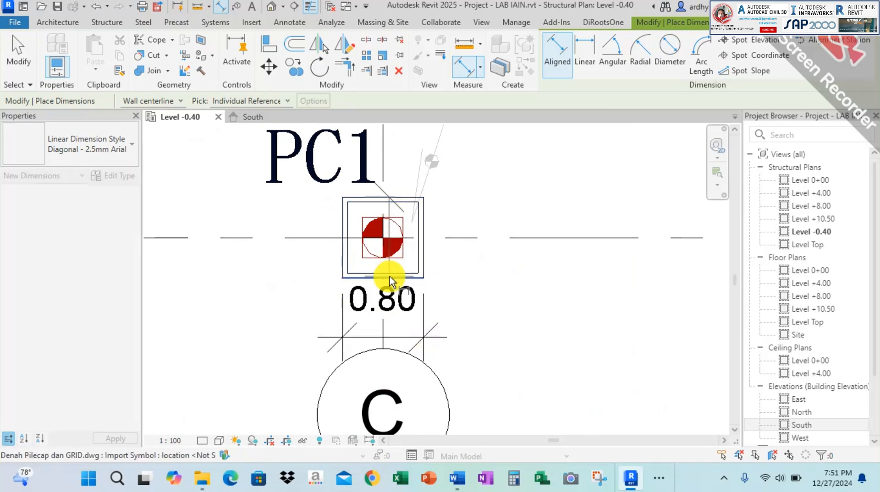
click(389, 276)
click(502, 245)
key(Escape)
key(Escape)
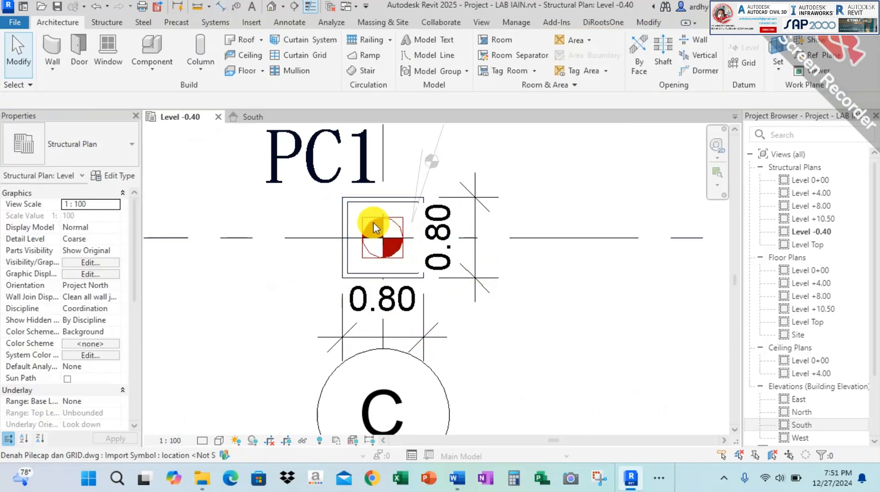
Dimension the height of the square around the bored pile symbol inside the PC1 outline at grid C
click(216, 7)
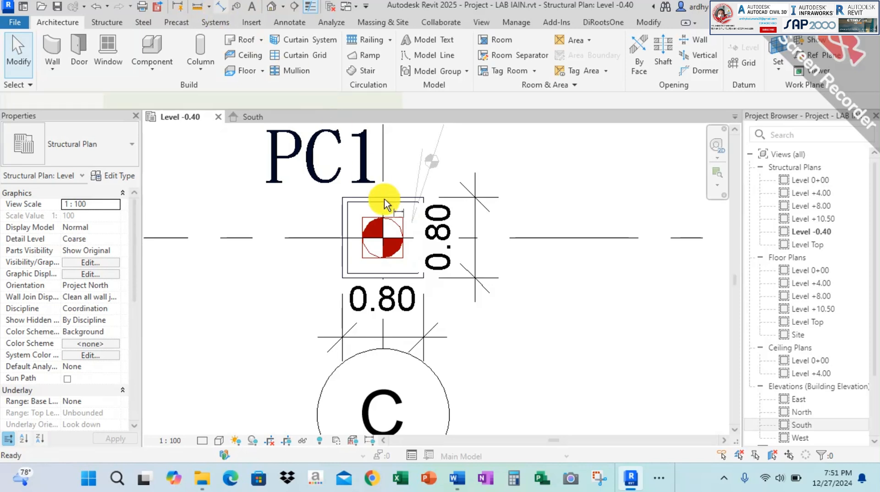
scroll(370, 221, up, 2)
click(370, 277)
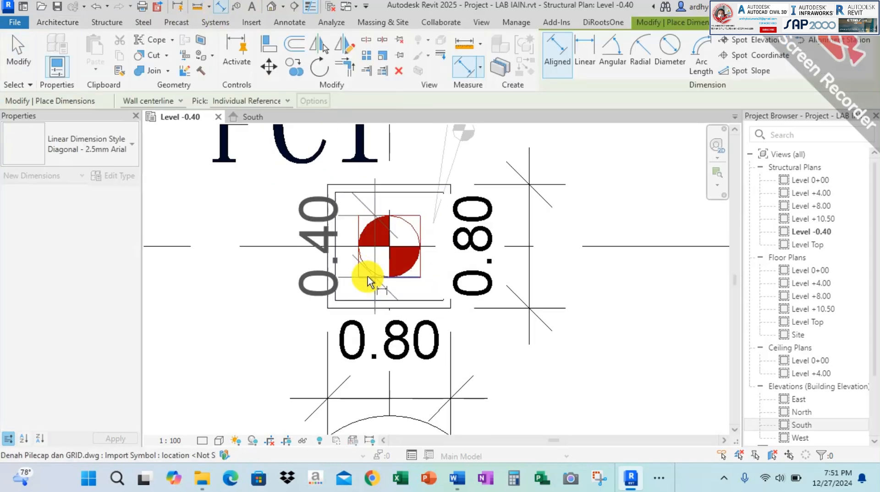
click(269, 266)
key(Escape)
scroll(367, 233, down, 1)
scroll(368, 233, down, 1)
middle_drag(367, 233, 493, 242)
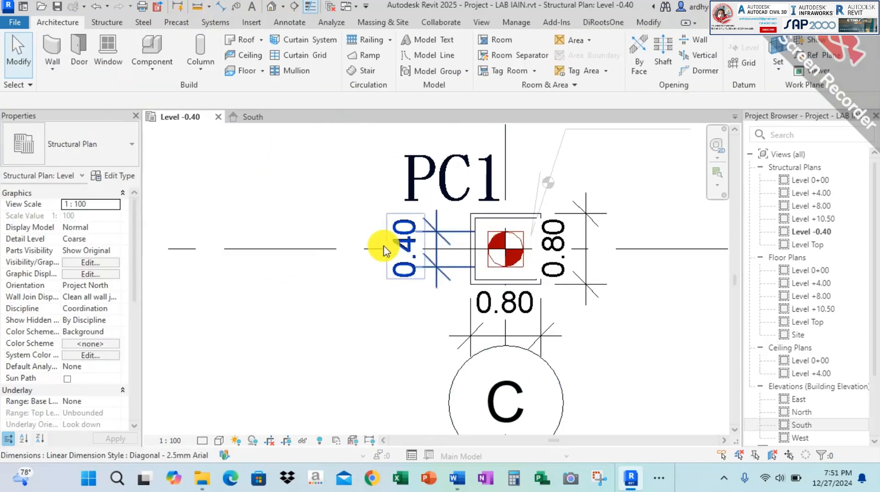
scroll(353, 253, down, 1)
middle_drag(420, 253, 683, 256)
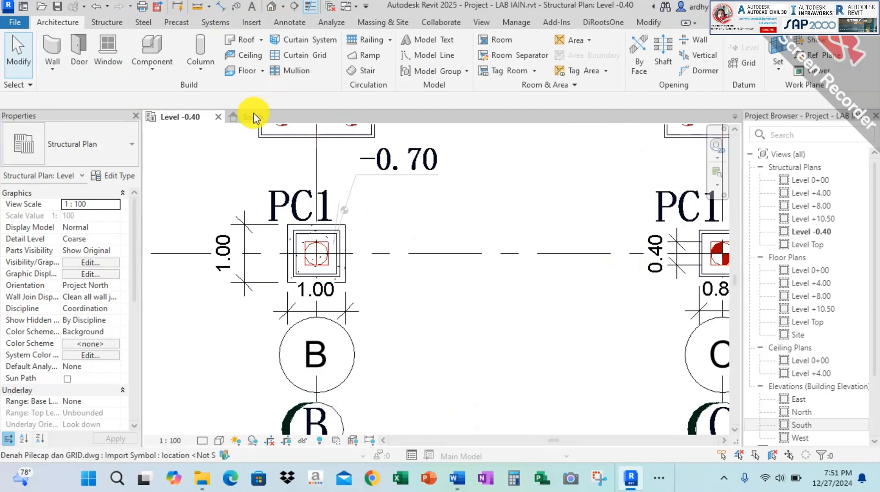
scroll(442, 268, down, 2)
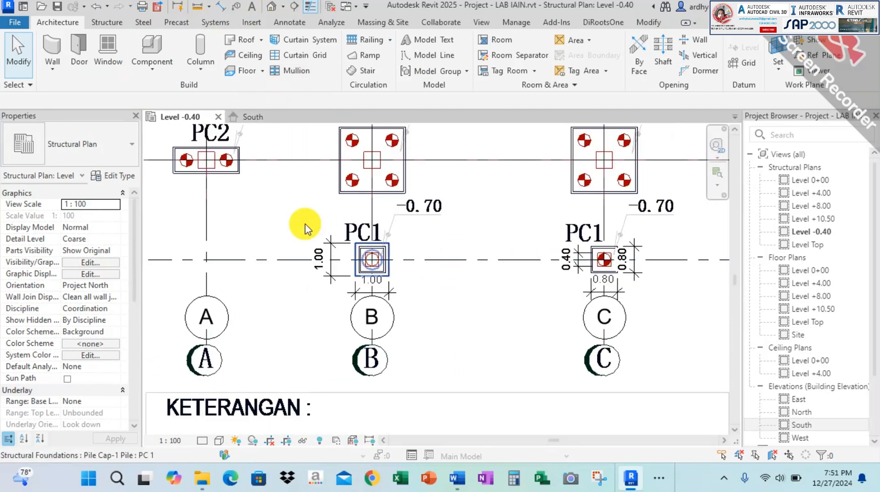
Check the Word guide briefly, return to Revit and open the family of the grid B PC 1 foundation for editing
click(455, 479)
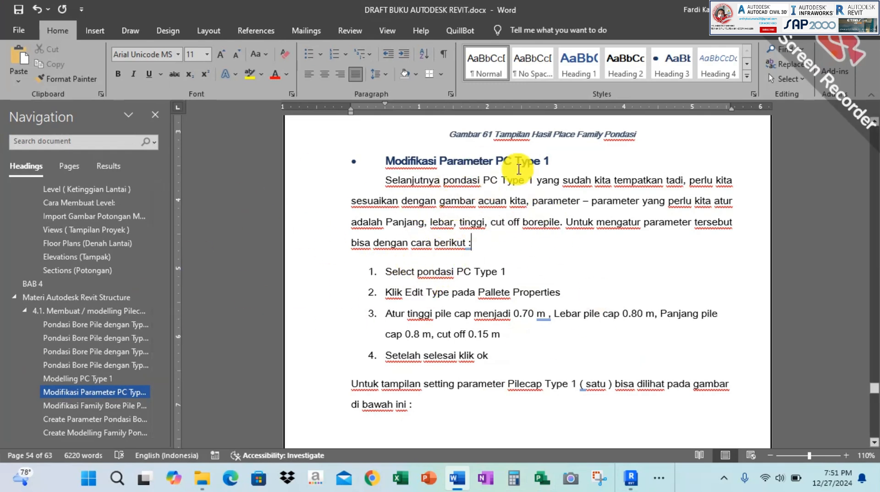
scroll(539, 252, down, 3)
key(alt+Tab)
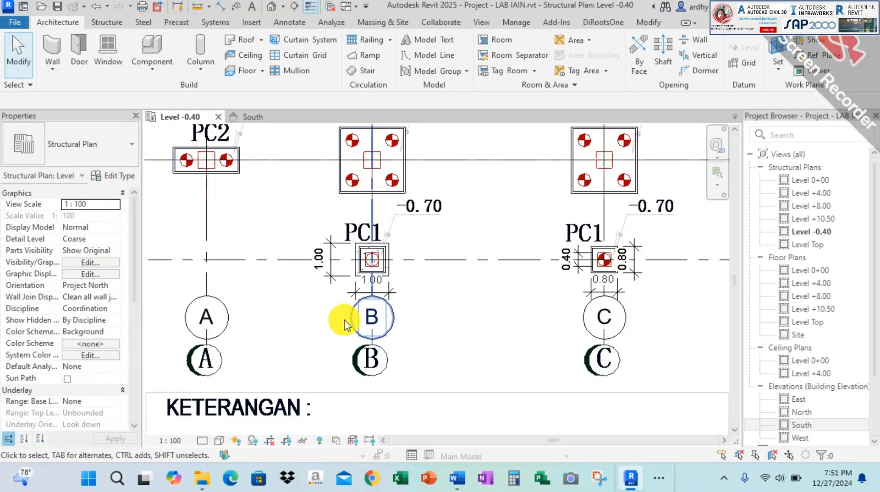
click(381, 266)
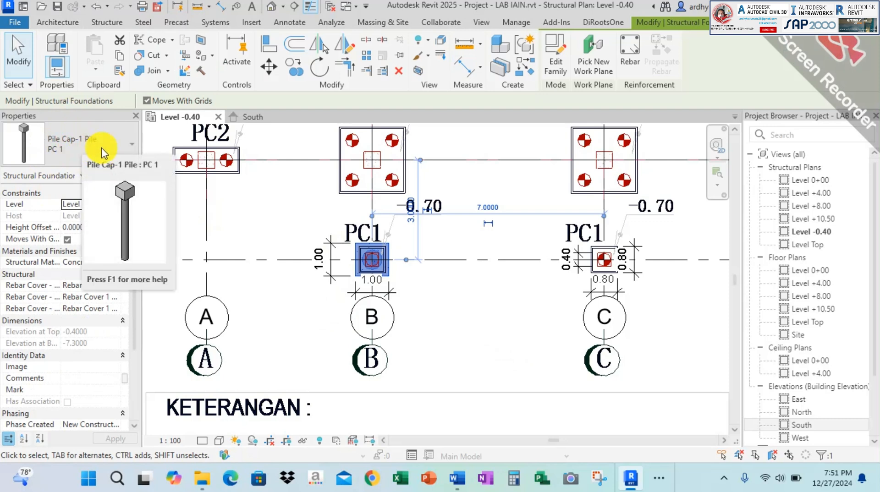
click(554, 71)
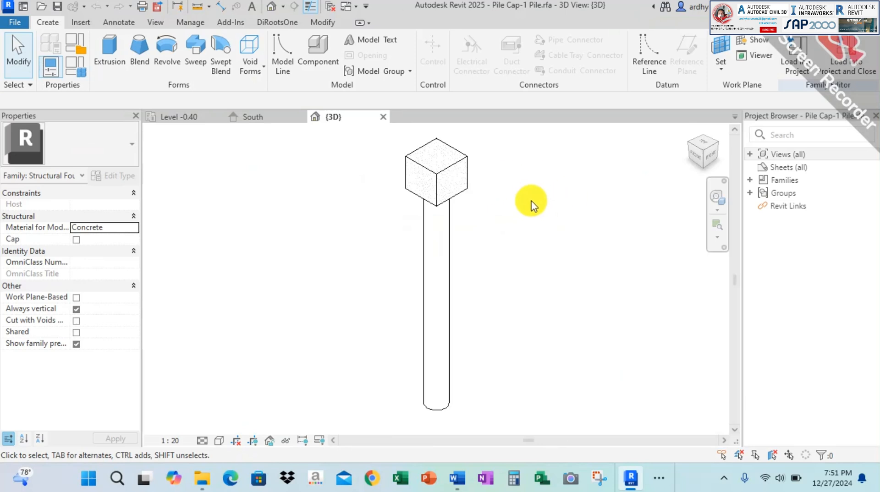
Open the Ref. Level floor plan of the Pile Cap-1 Pile family and set its view scale to 1:50
middle_drag(530, 202, 528, 242)
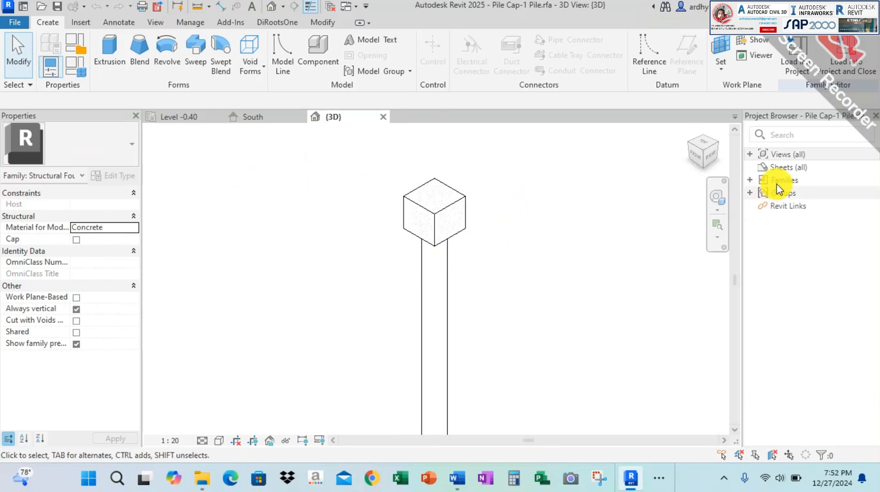
click(750, 155)
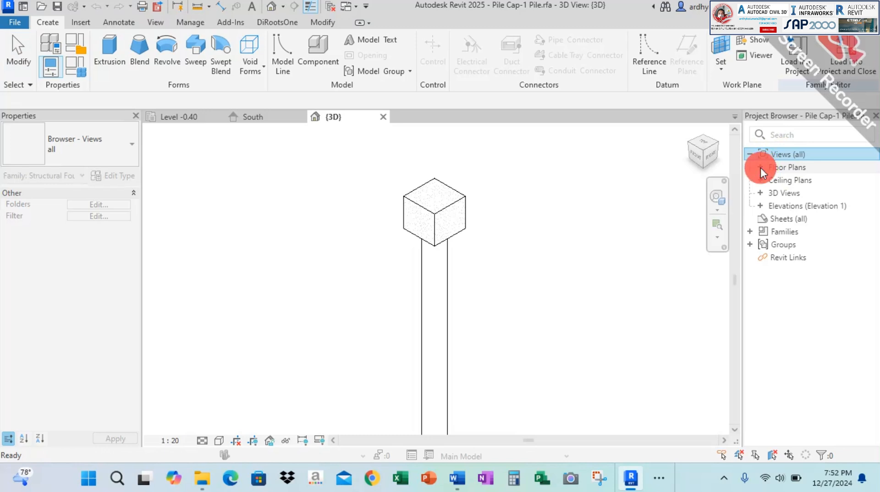
click(760, 168)
double_click(766, 179)
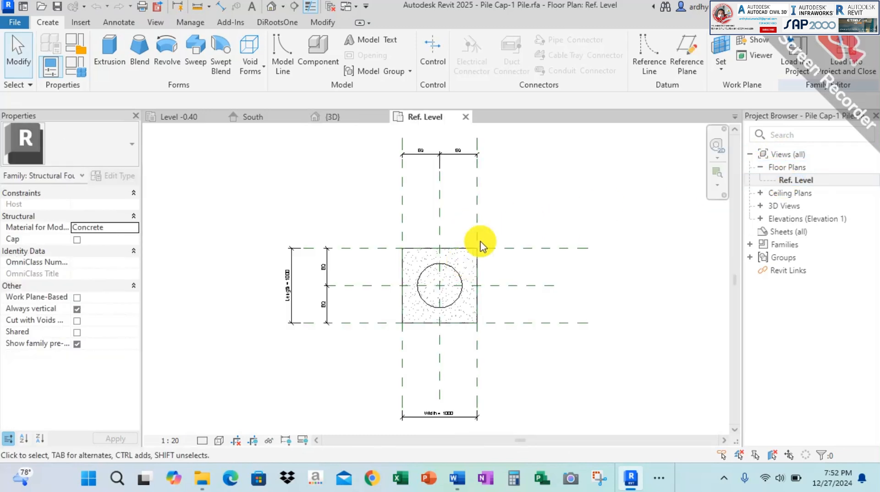
click(168, 441)
click(176, 342)
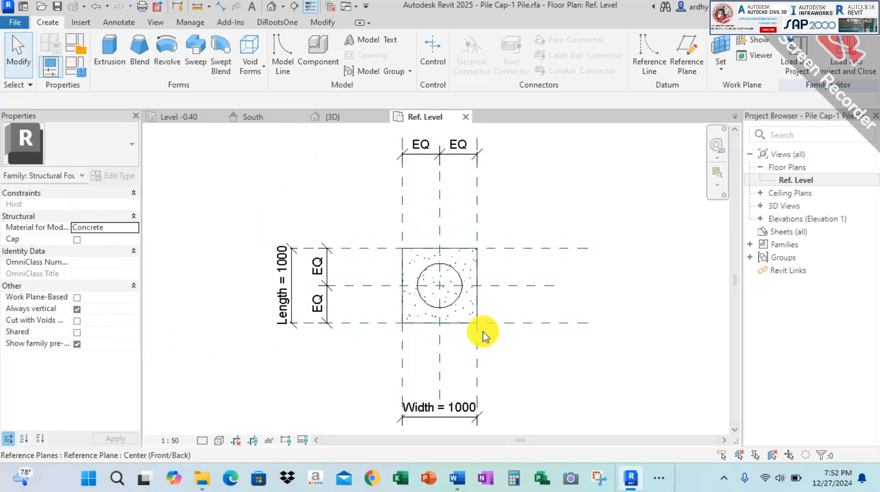
Return to the Word guide and examine Gambar 62 and the PC 1 dimension parameters in Gambar 63
click(456, 478)
scroll(536, 289, down, 2)
scroll(536, 286, down, 6)
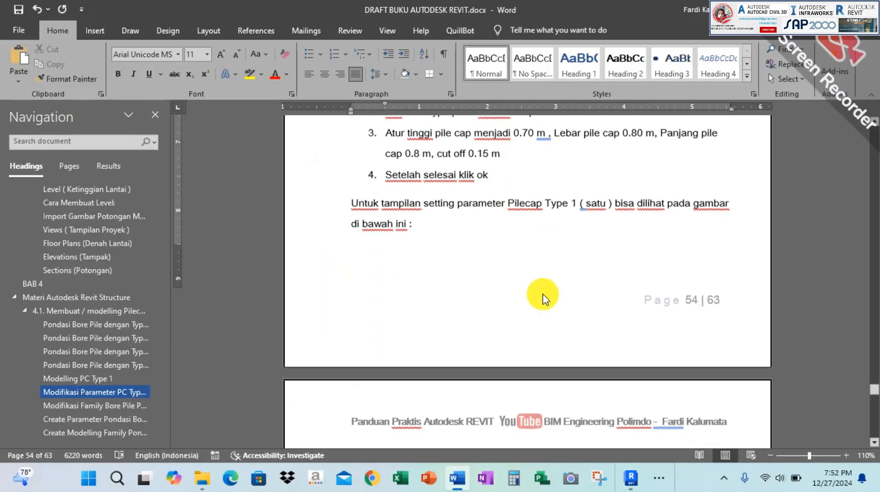
scroll(485, 275, down, 3)
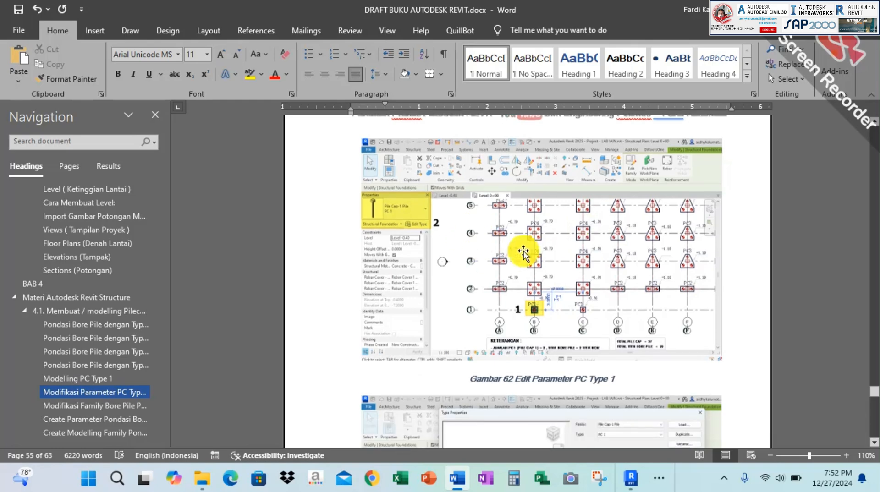
scroll(548, 238, up, 1)
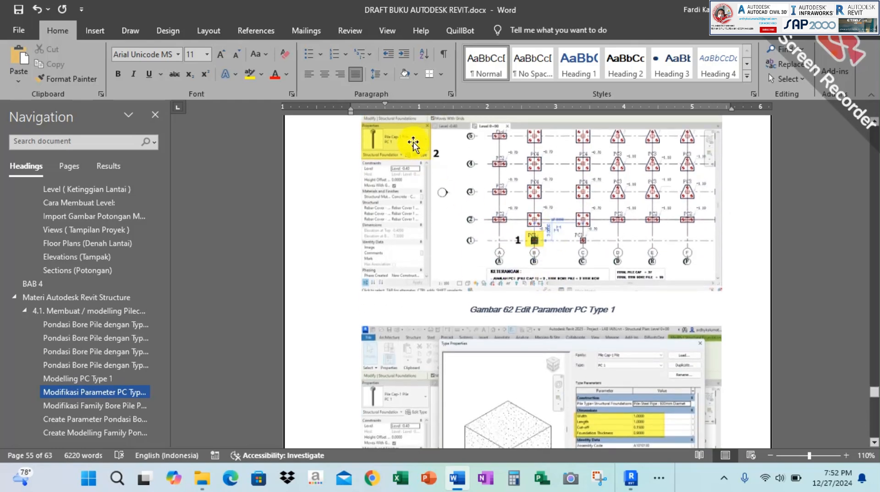
scroll(385, 165, up, 1)
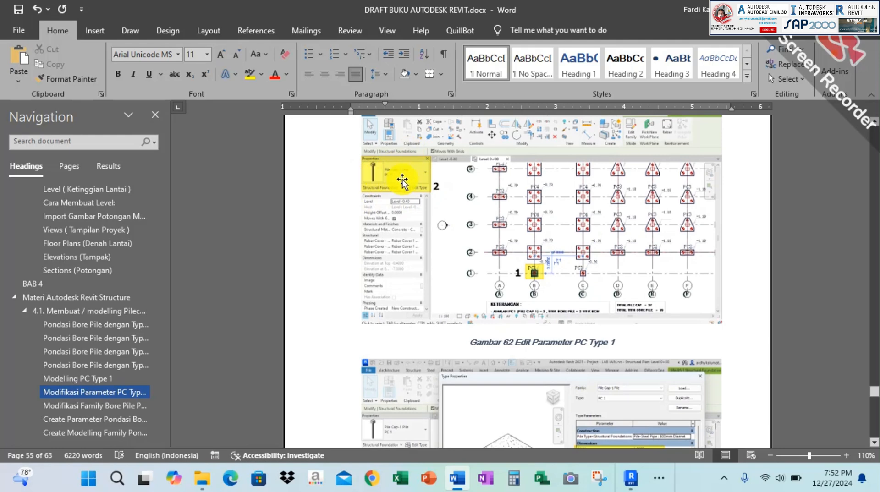
scroll(443, 190, down, 7)
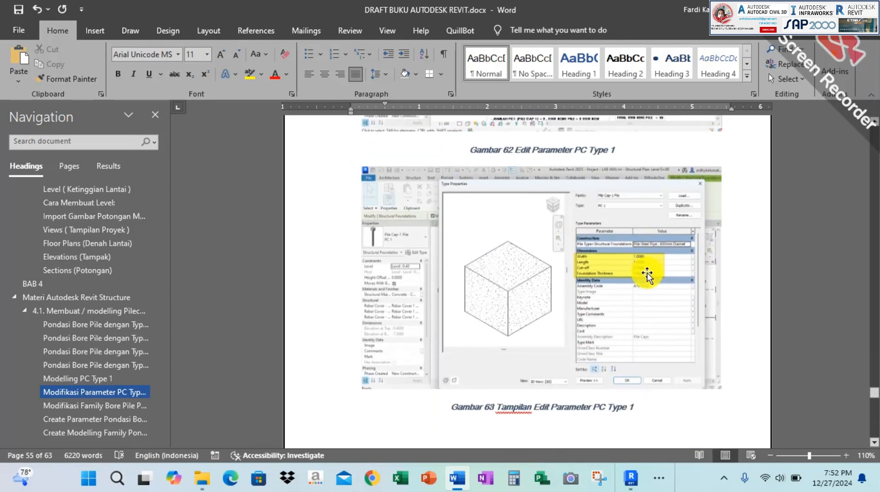
ctrl+scroll(655, 277, up, 1)
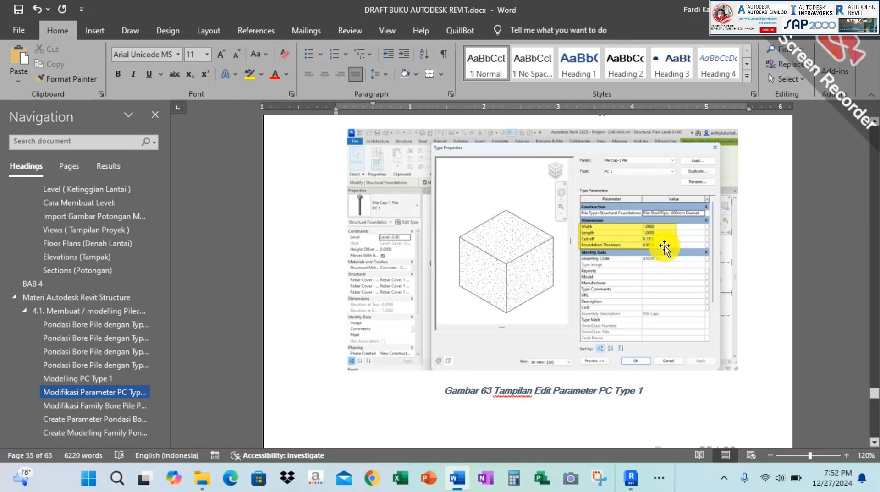
Switch to Revit, close the open pile cap family views and select the PC 1 foundation at grid B
key(alt+Tab)
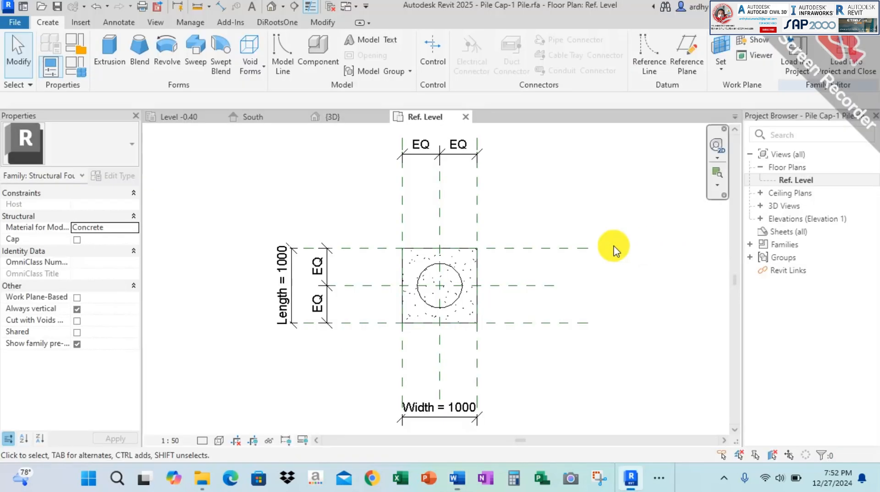
click(466, 117)
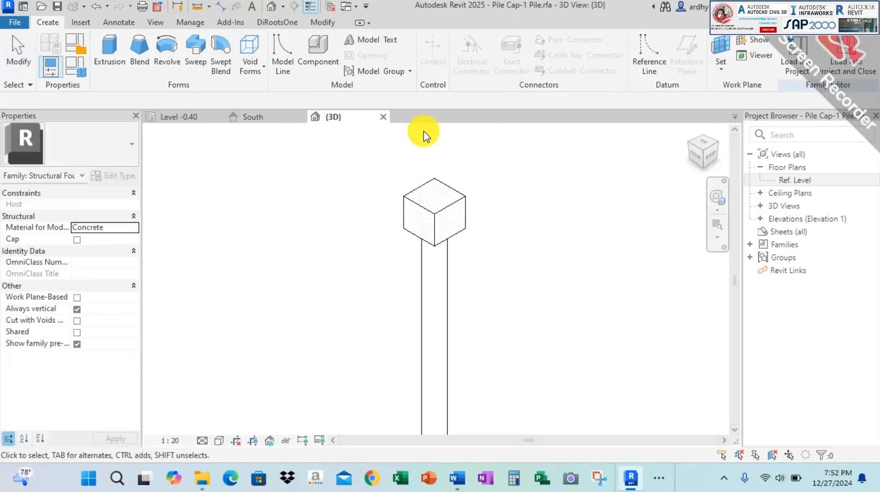
click(385, 117)
click(476, 242)
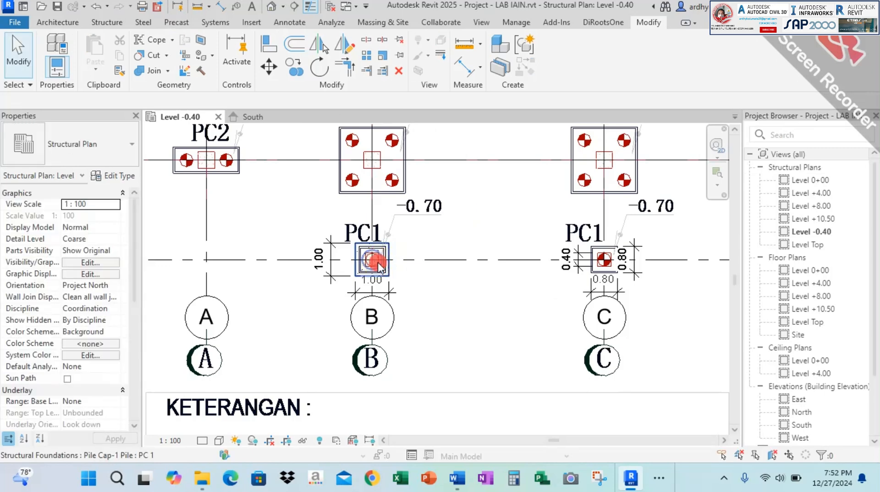
click(378, 262)
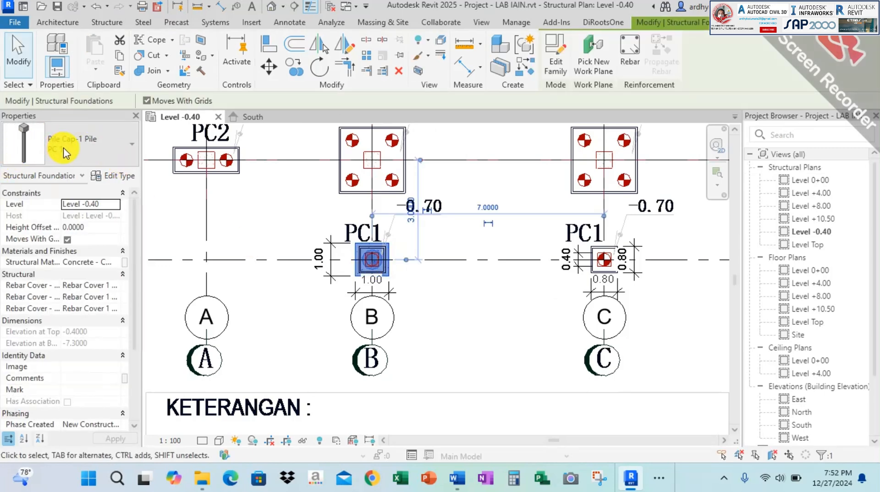
Return to the Word guide and review the numbered instructions for the pile cap height, width, length and cut off
key(alt+Tab)
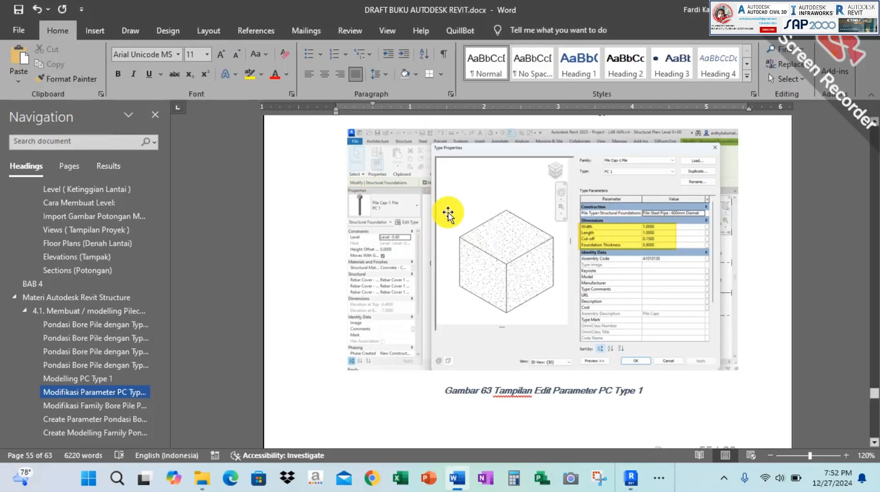
scroll(448, 213, up, 15)
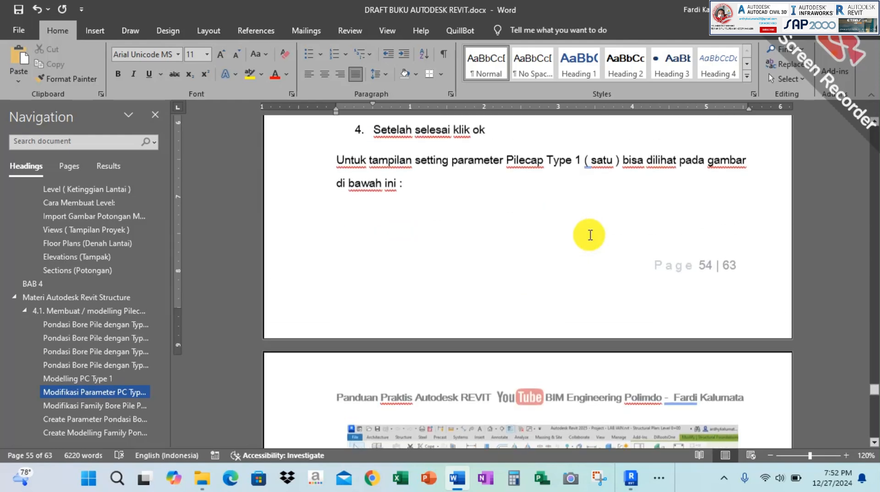
scroll(590, 235, up, 1)
scroll(380, 190, up, 3)
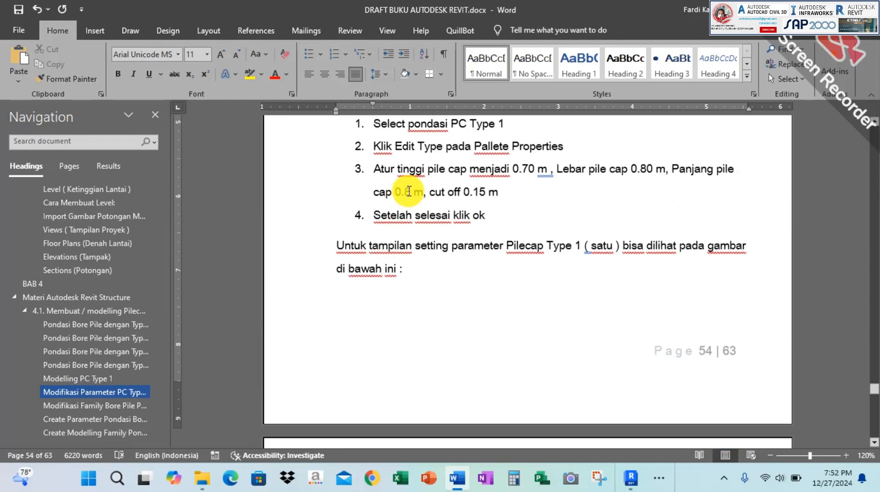
Switch to Revit and set the PC 1 type's width and length to 0.8 and its cut-off to 0.15
key(alt+Tab)
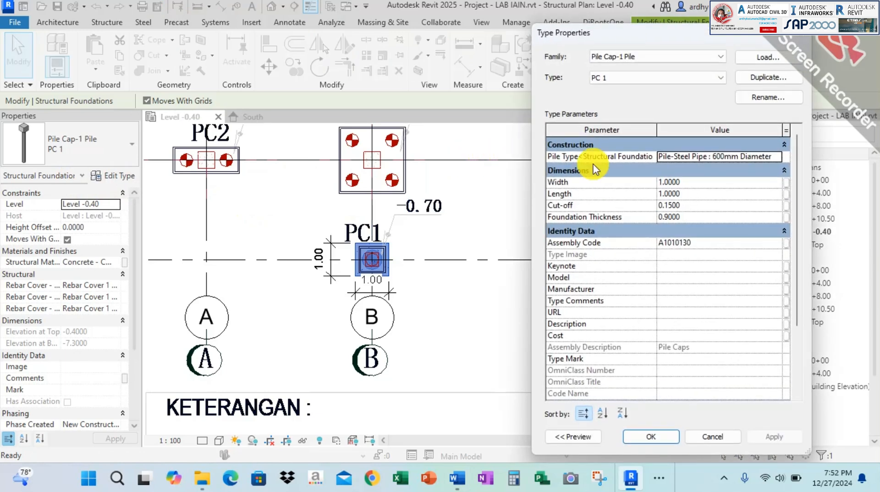
drag(596, 37, 505, 29)
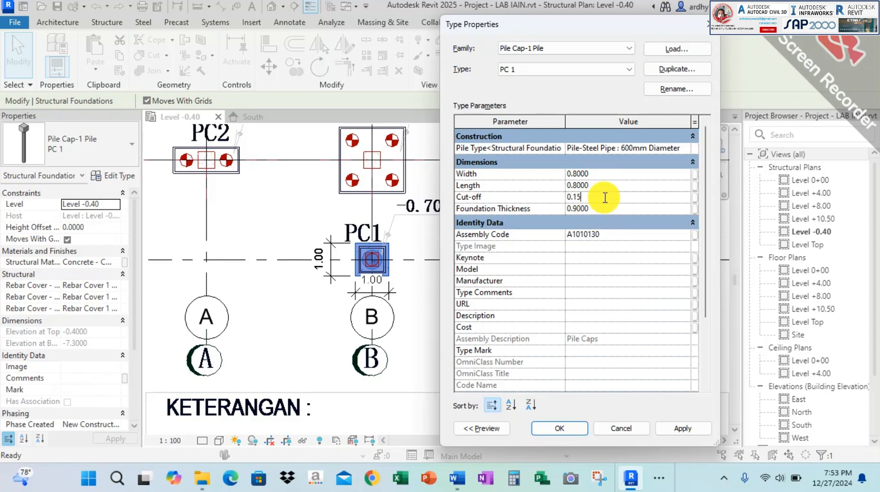
Check the pile cap height in the Word guide's instructions and in the PC 1 reference drawings, Gambar 48 and 49
key(alt+Tab)
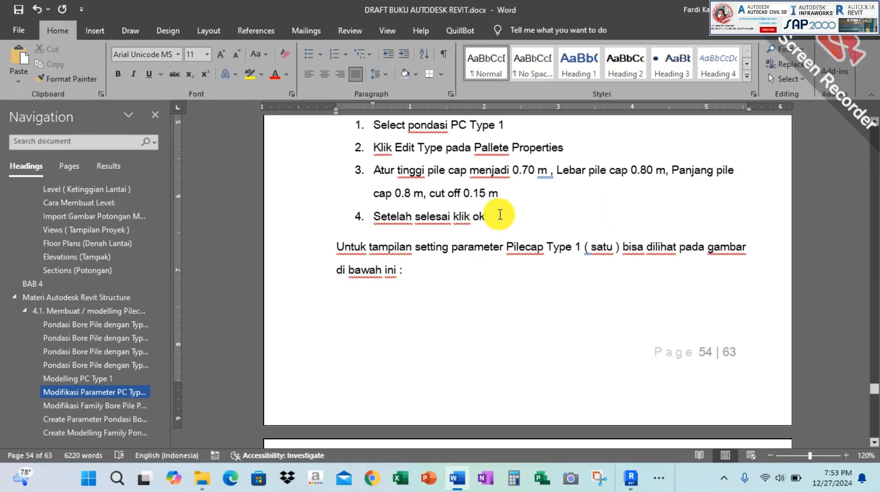
drag(544, 173, 546, 174)
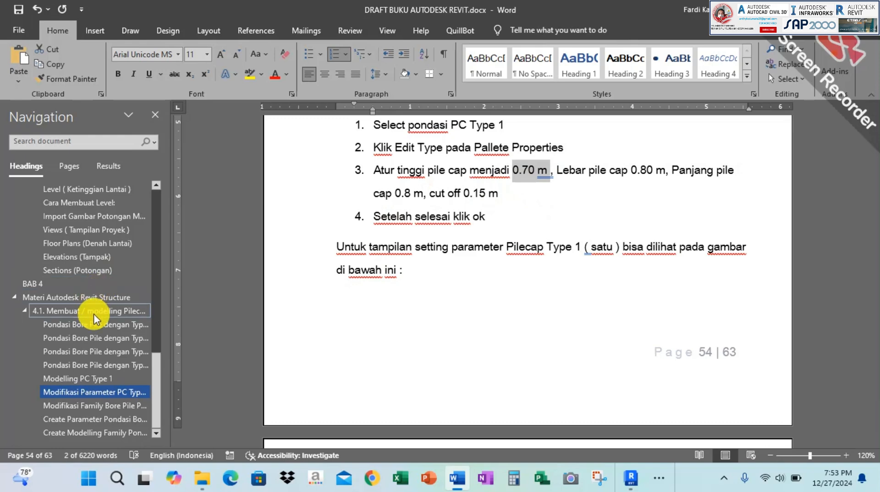
click(108, 324)
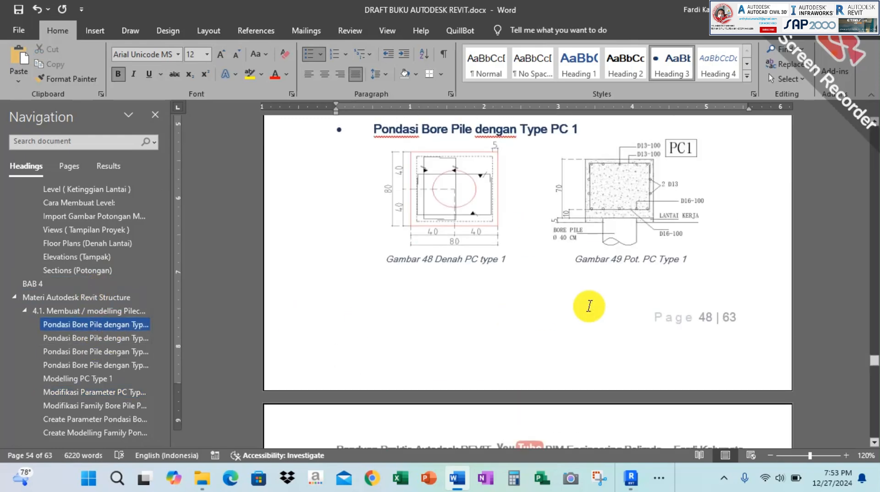
scroll(586, 308, up, 3)
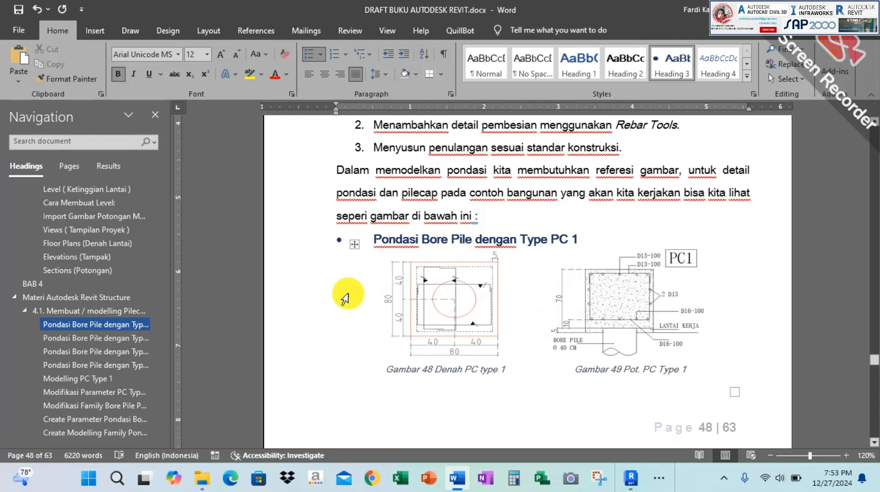
Back in Revit, set the PC 1 foundation thickness to 0.7, apply the type changes and deselect the foundation
key(alt+Tab)
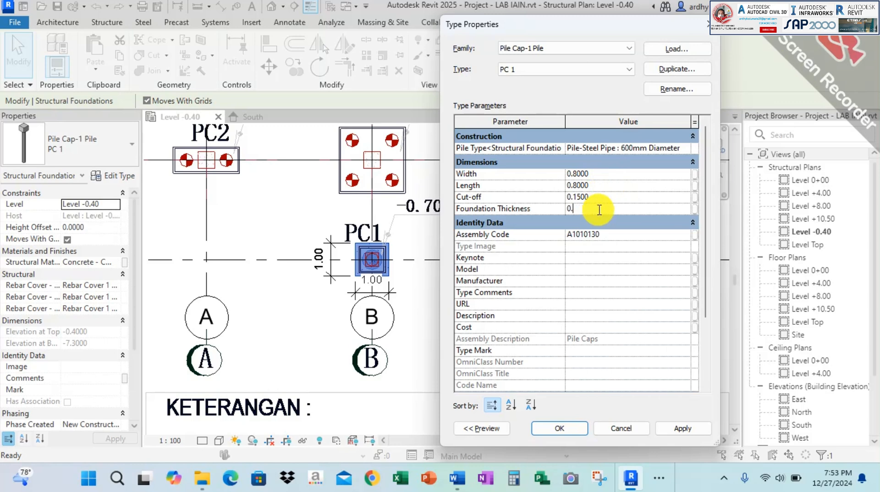
drag(573, 28, 546, 17)
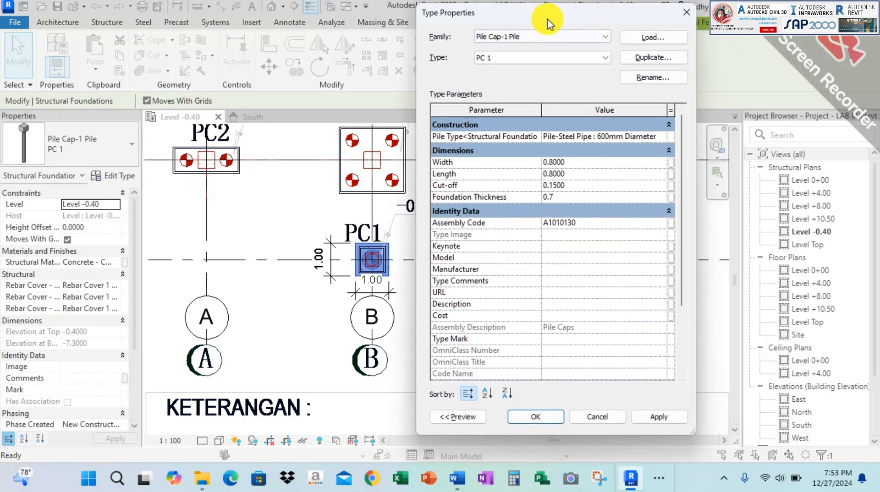
click(664, 417)
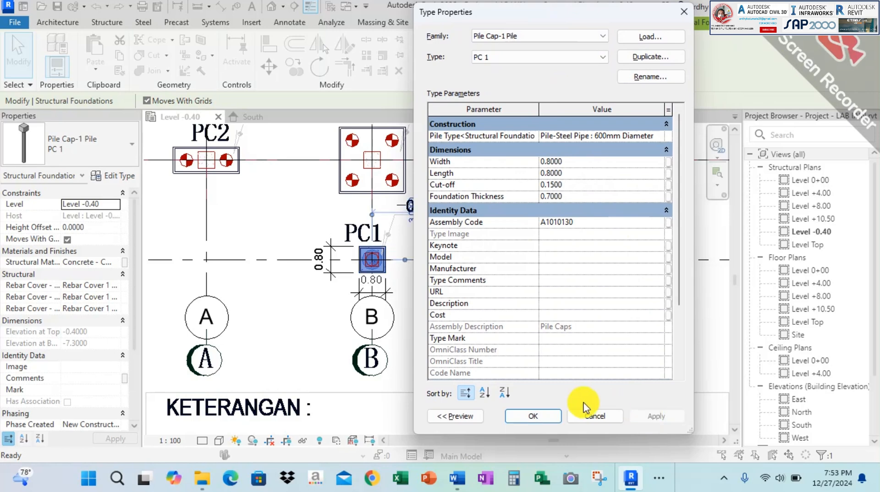
click(524, 415)
scroll(316, 252, up, 3)
key(Escape)
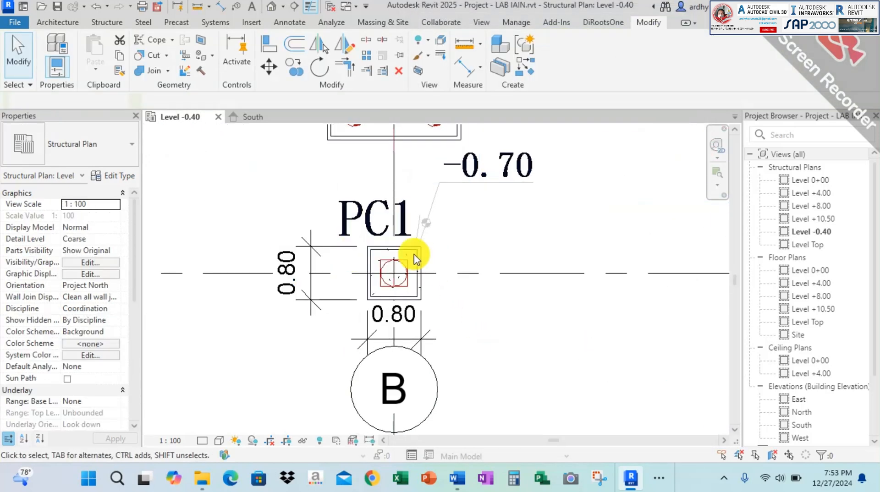
Open the South elevation and place an aligned dimension across the PC 1 pile cap's width, above the cap
click(255, 120)
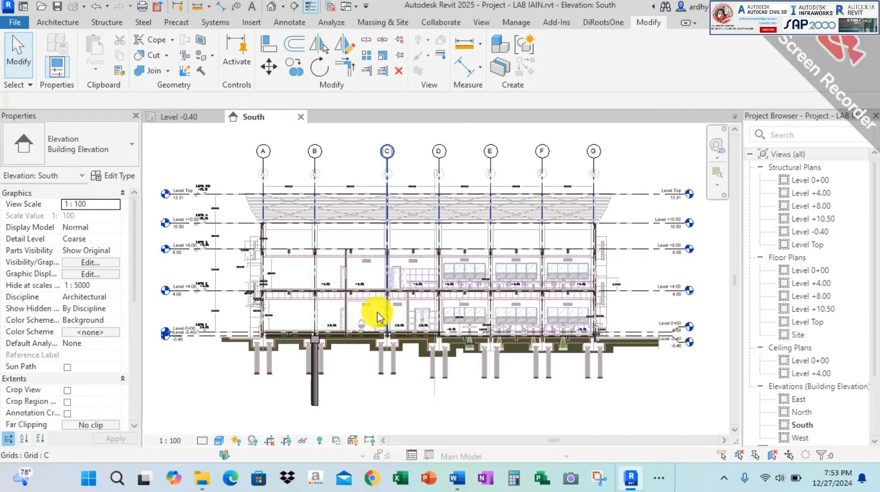
scroll(360, 334, up, 6)
middle_drag(331, 249, 422, 366)
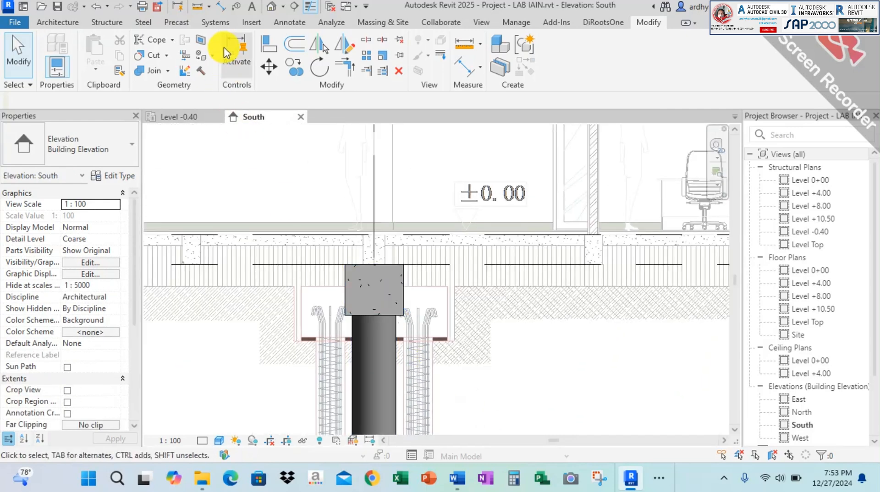
click(224, 6)
click(344, 297)
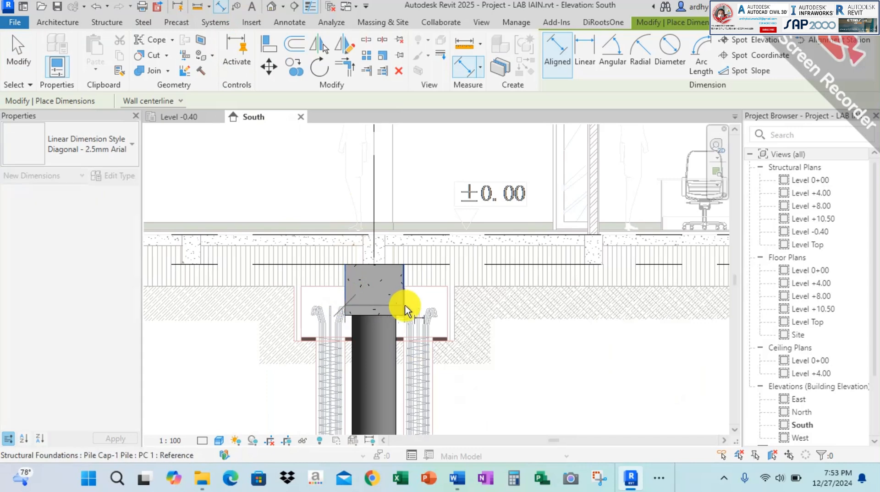
click(403, 303)
click(333, 190)
Dimension the pile cap's height from its top to its bottom edge, placing the dimension left of the cap
click(359, 266)
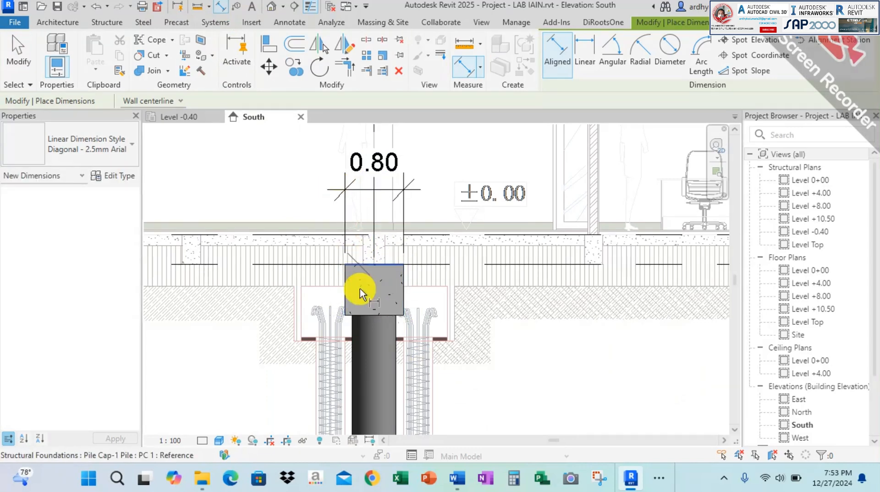
click(363, 314)
click(307, 298)
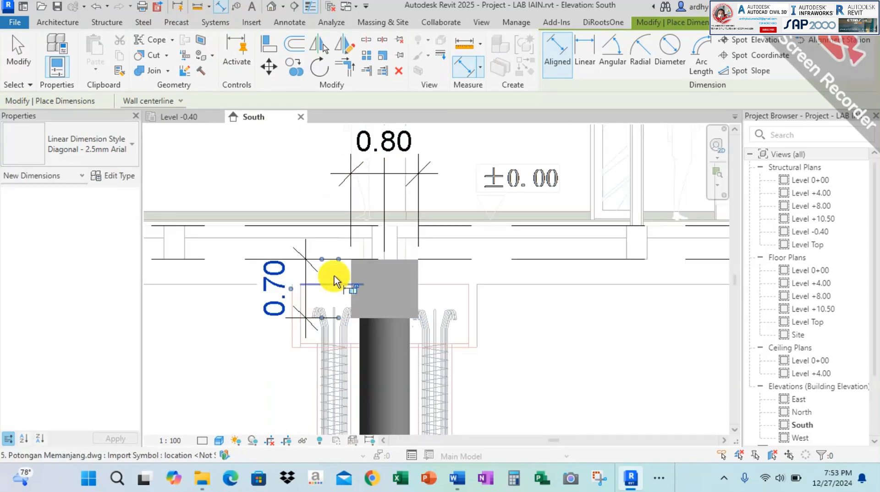
key(Escape)
key(Escape)
scroll(465, 276, down, 3)
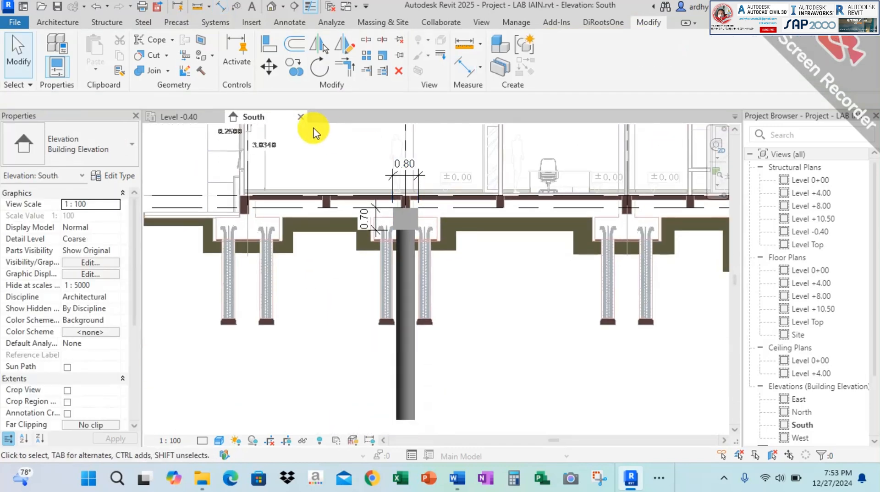
Return to the Level -0.40 plan, switch to the Word guide and review the Modifikasi Parameter PC Type 1 section with its figures
click(153, 117)
scroll(489, 291, down, 3)
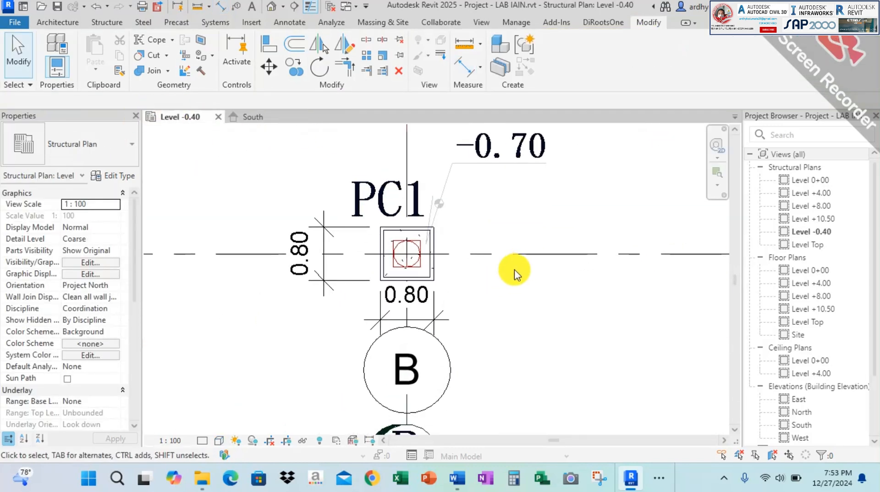
key(alt+Tab)
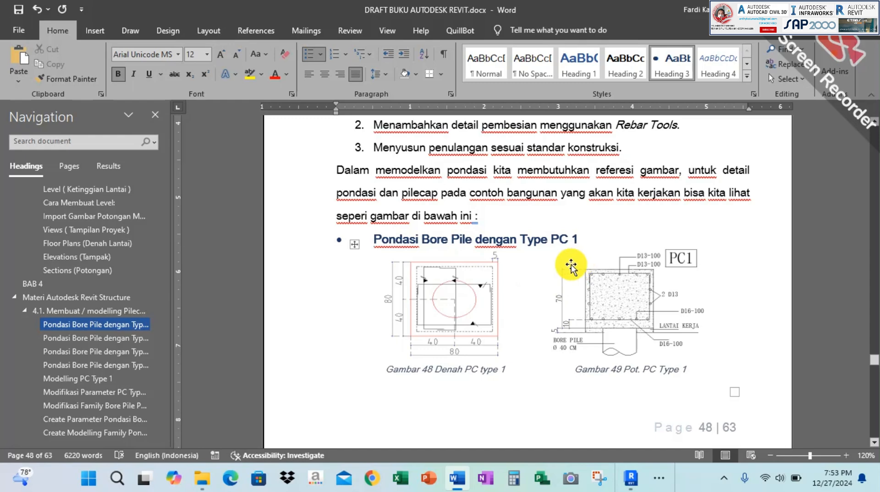
click(74, 393)
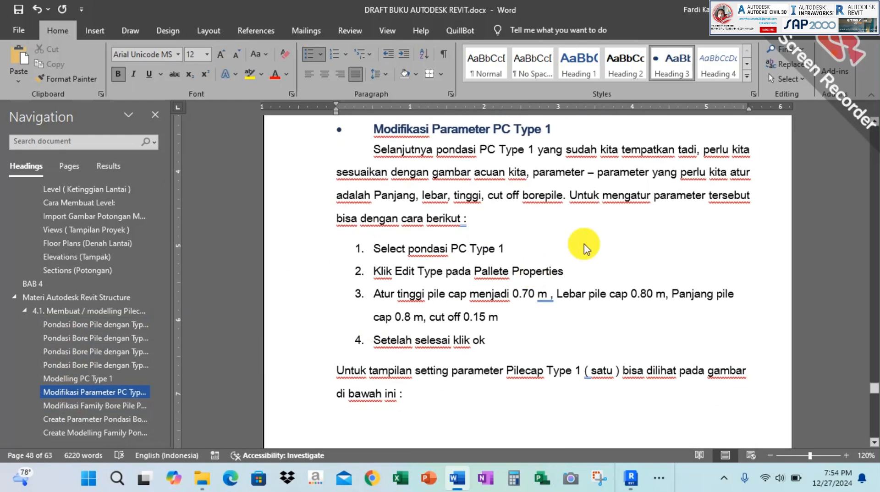
scroll(578, 251, down, 3)
scroll(571, 247, down, 10)
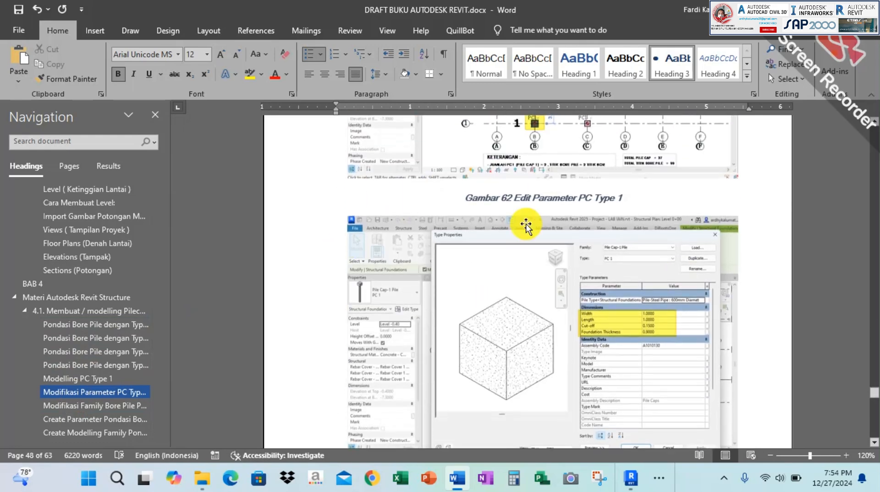
Read the Modifikasi Family Bore Pile PC Type 1 section and its family editing steps in Gambar 64
scroll(556, 293, down, 8)
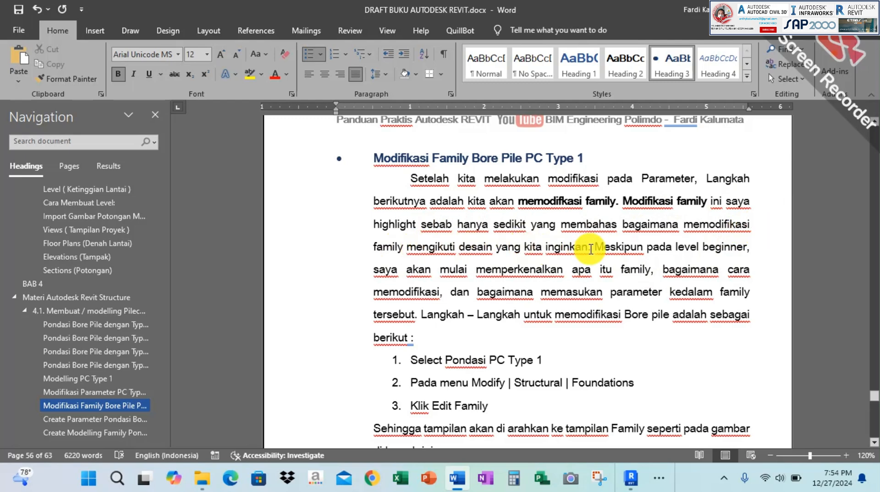
scroll(591, 249, down, 1)
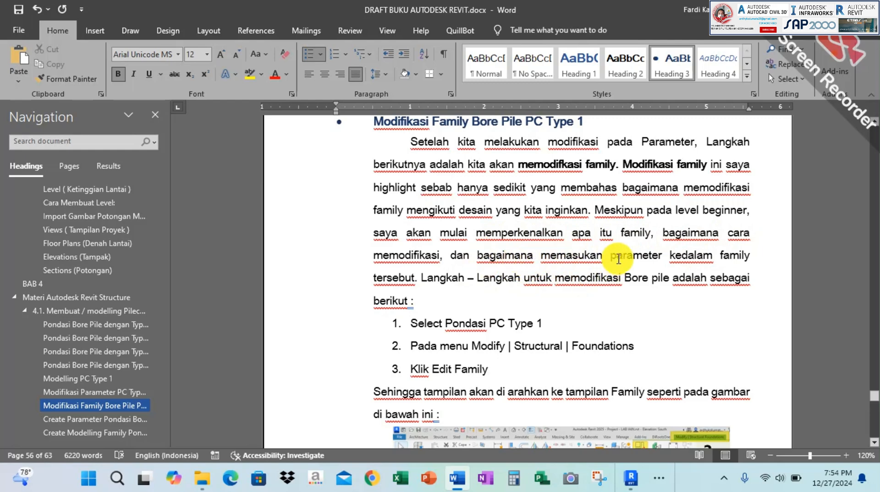
scroll(505, 266, down, 5)
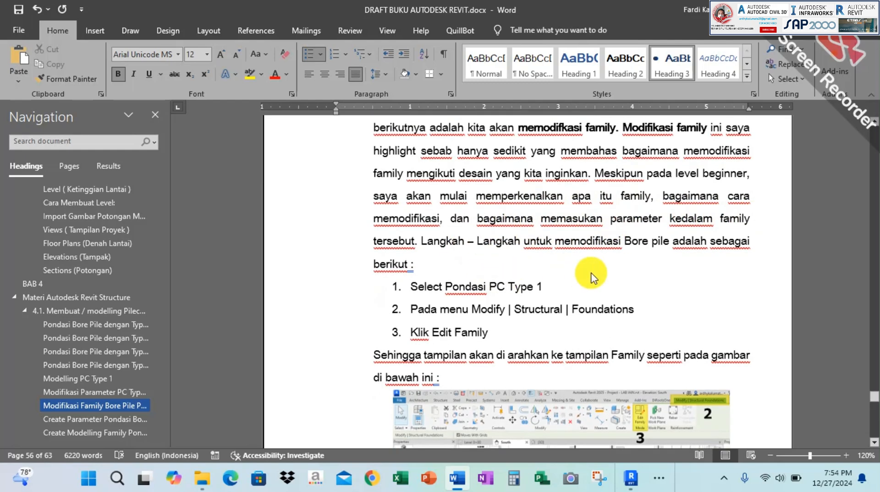
scroll(522, 246, down, 3)
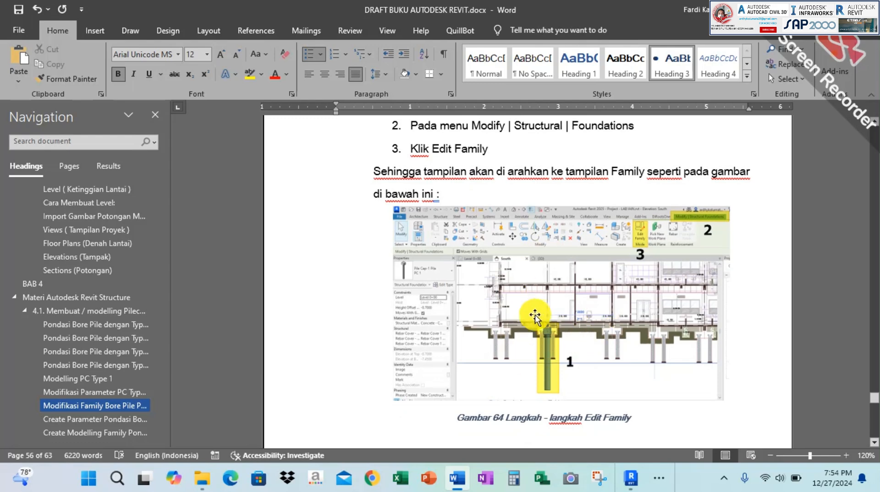
scroll(535, 316, up, 1)
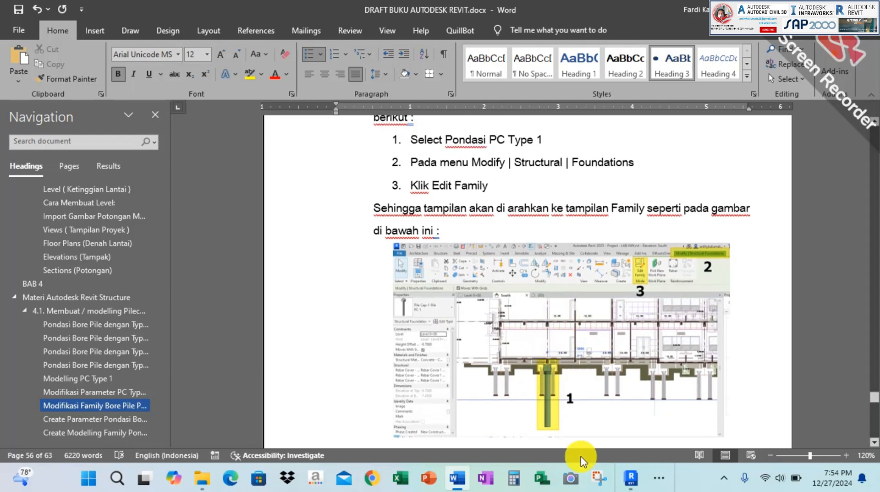
Switch to Revit, select the PC 1 foundation in the South elevation and open its family for editing
click(632, 481)
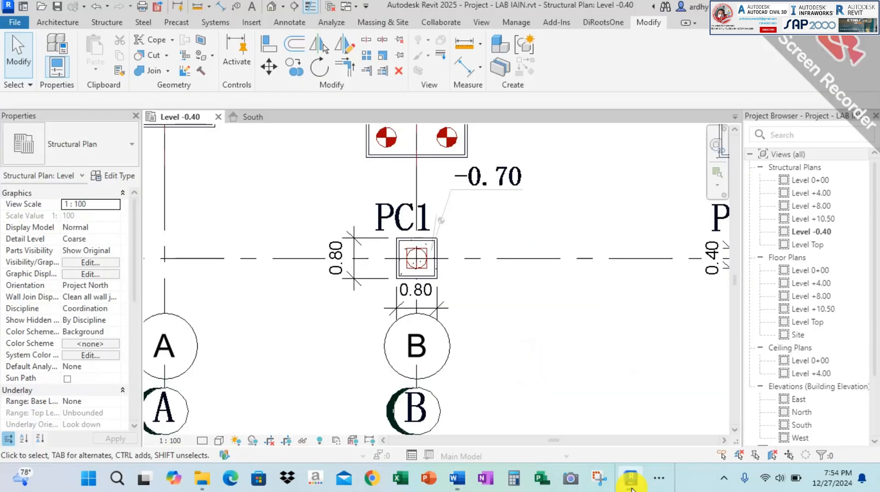
click(250, 117)
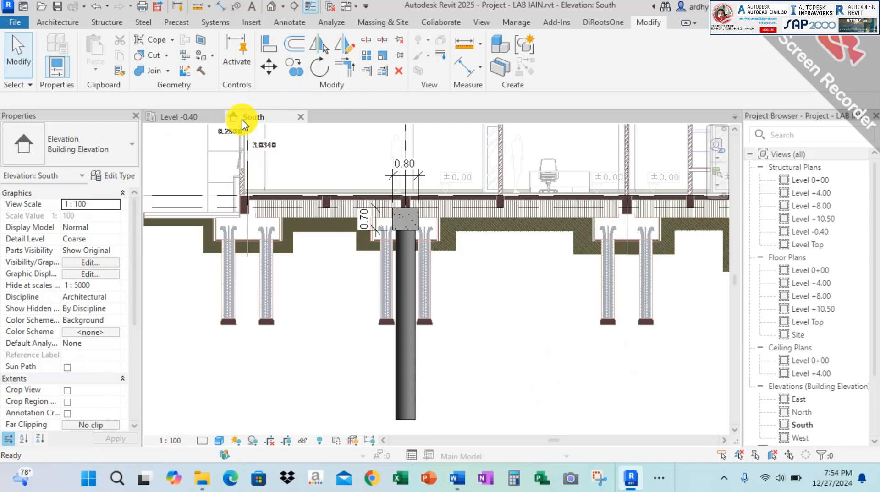
click(413, 353)
click(455, 479)
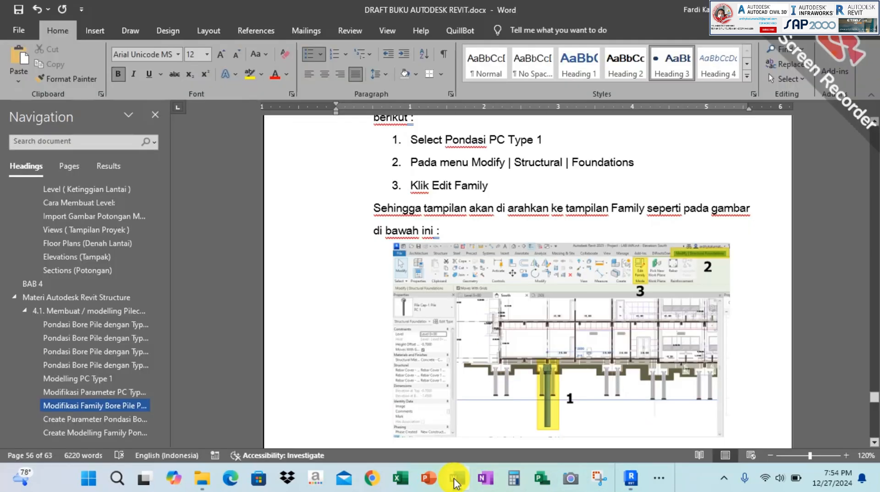
click(455, 479)
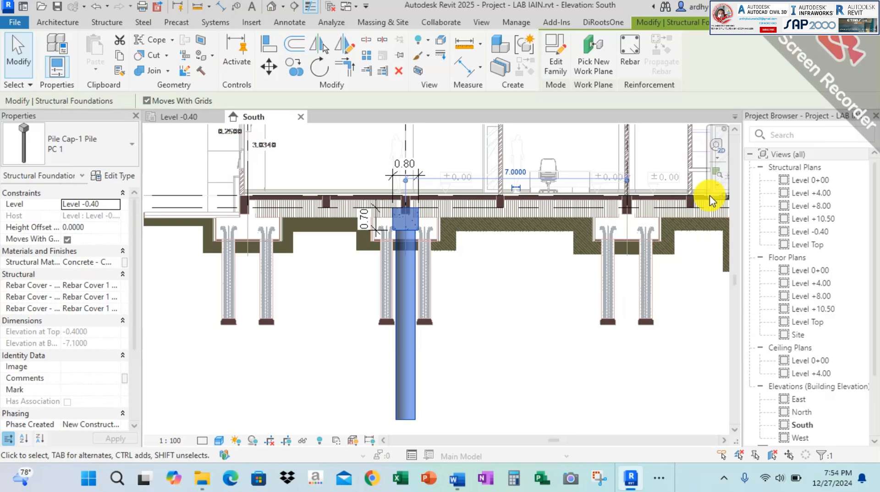
click(557, 67)
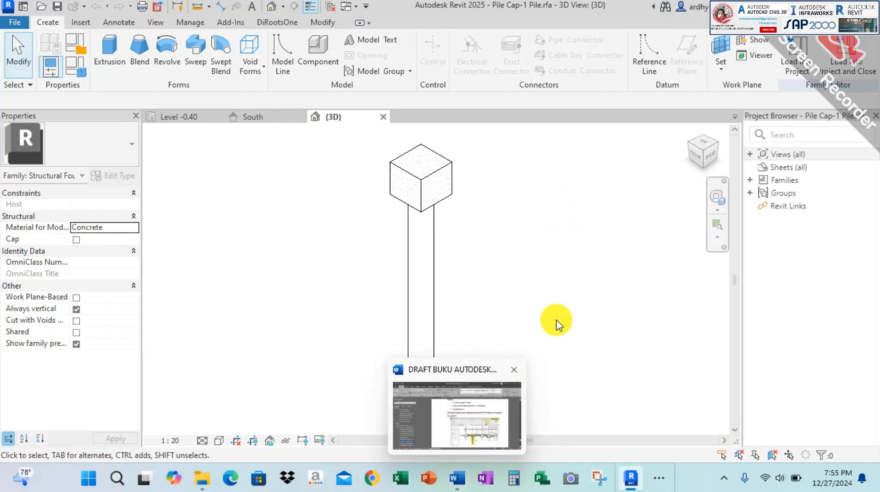
Return to the Word guide and compare Gambar 65 with the Pile Cap-1 Pile family's 3D view in Revit
click(464, 474)
scroll(624, 234, down, 10)
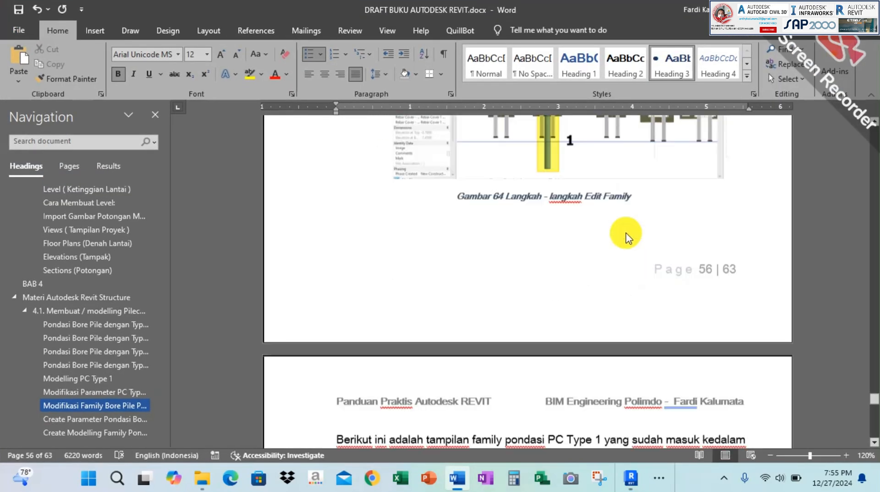
scroll(459, 231, down, 2)
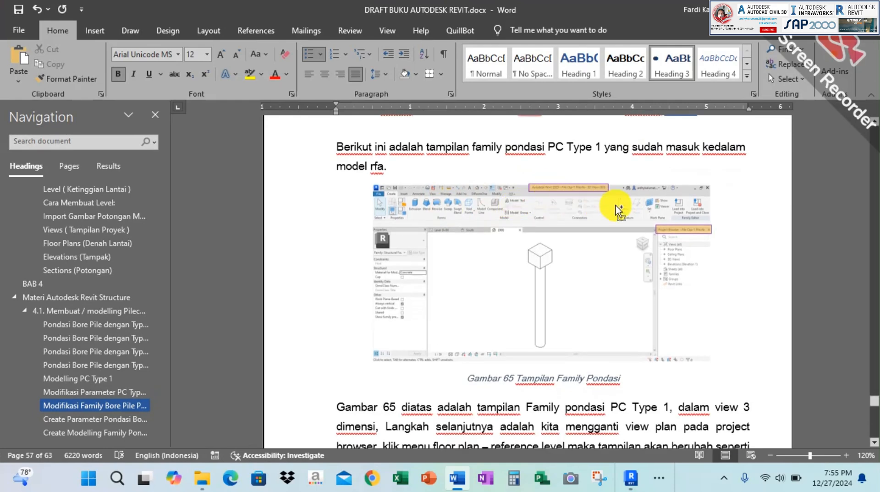
ctrl+scroll(617, 211, up, 2)
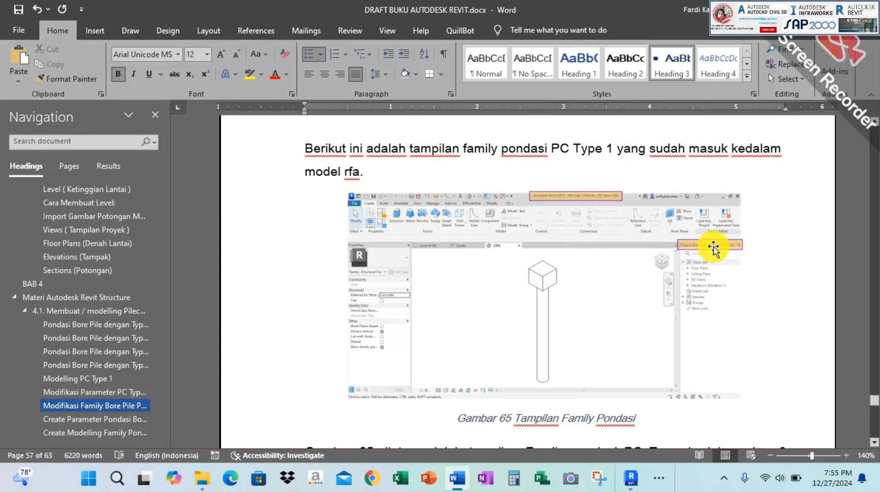
key(alt+Tab)
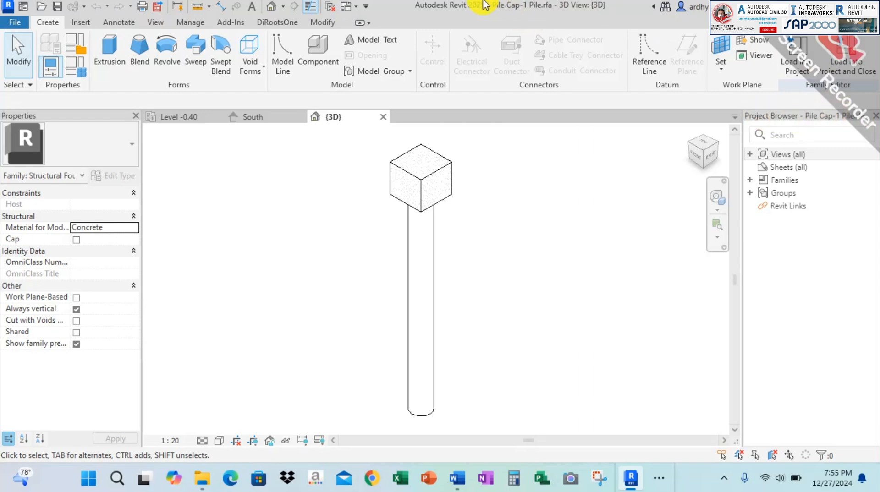
key(alt+Tab)
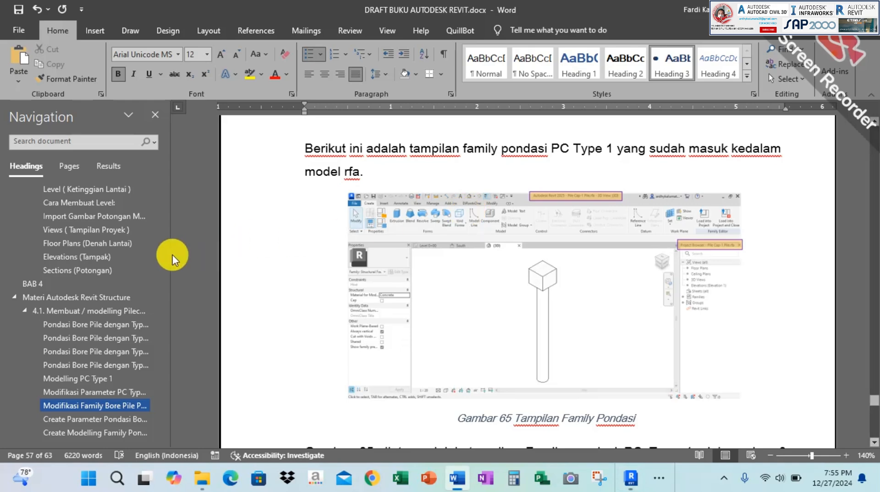
Review the guide's Library Autodesk Revit and Template File sections, including Gambar 19 to Gambar 21
scroll(140, 240, up, 15)
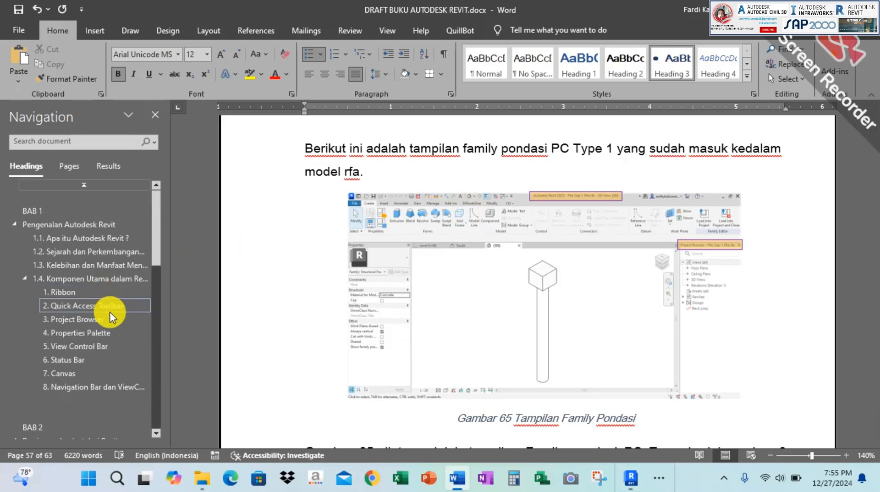
scroll(92, 266, down, 6)
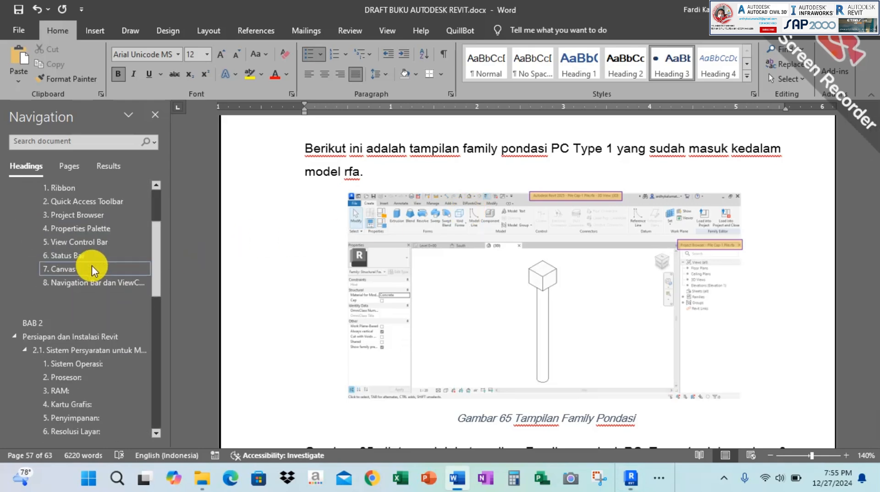
scroll(91, 271, up, 6)
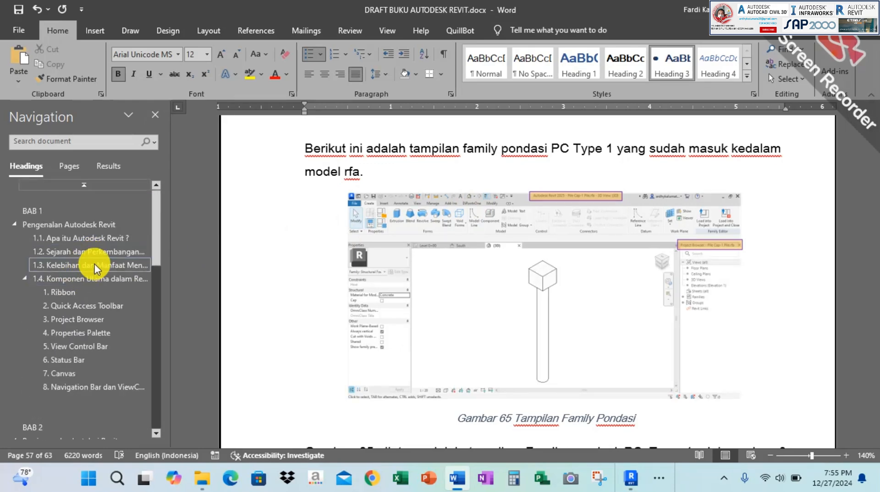
scroll(81, 293, down, 1)
scroll(78, 300, down, 2)
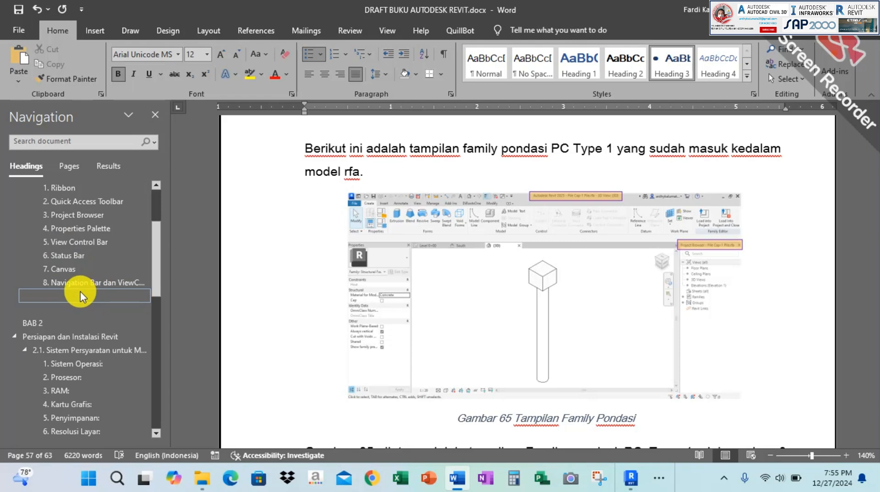
scroll(80, 292, down, 5)
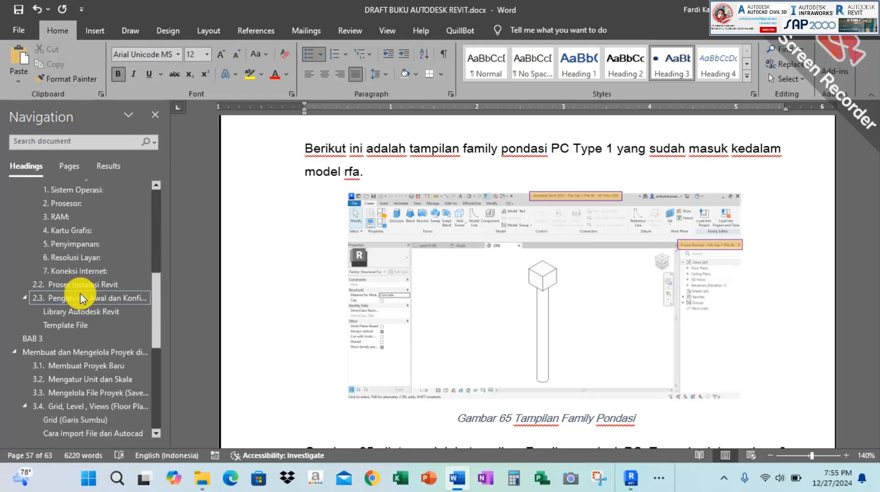
scroll(81, 293, down, 1)
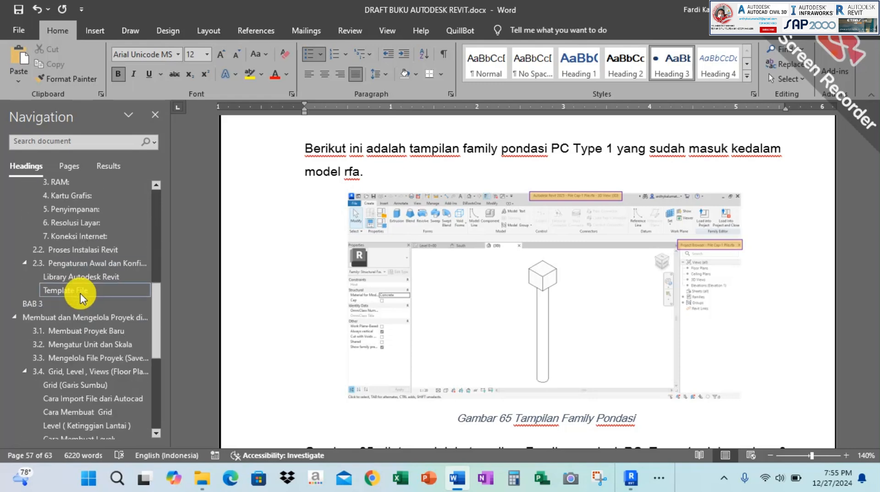
click(107, 273)
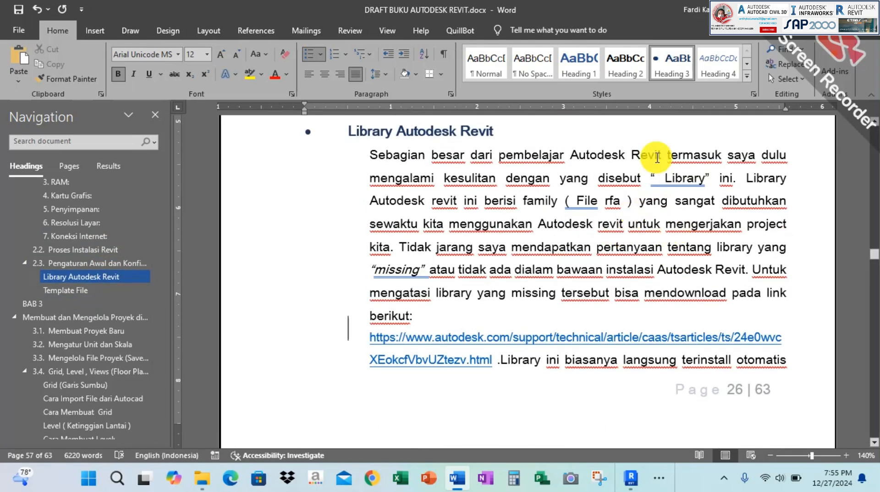
scroll(398, 155, up, 1)
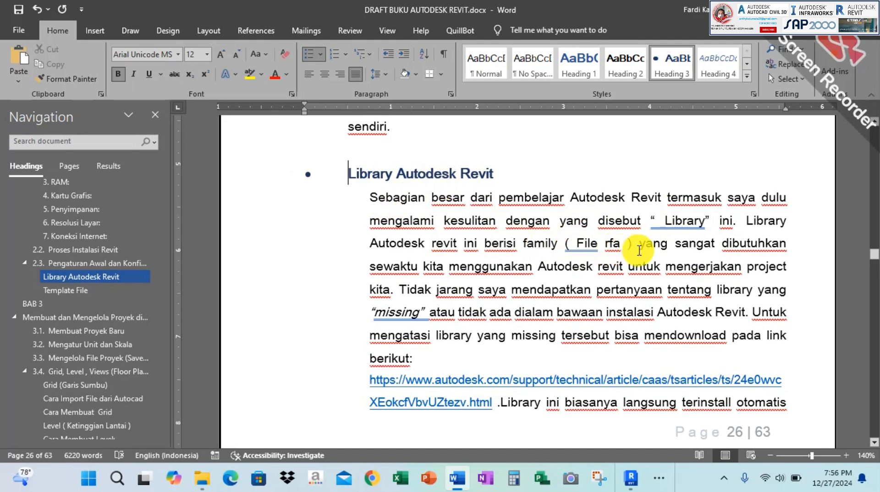
scroll(591, 239, down, 8)
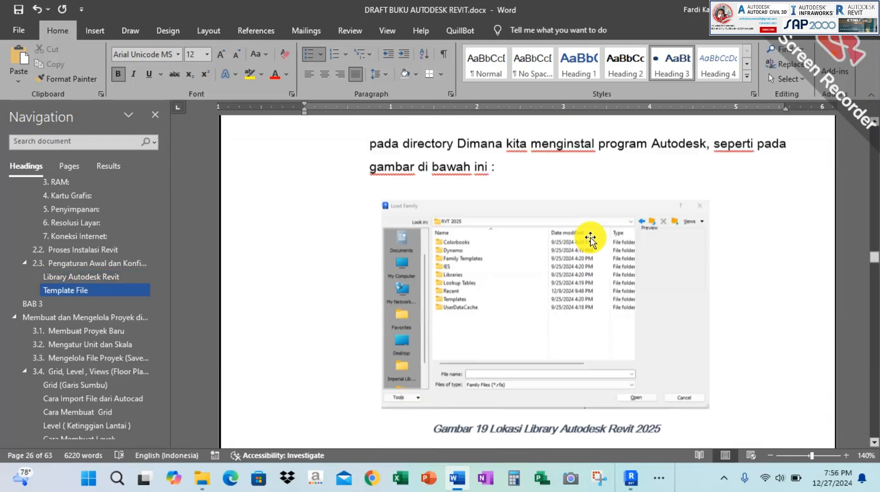
scroll(591, 238, down, 12)
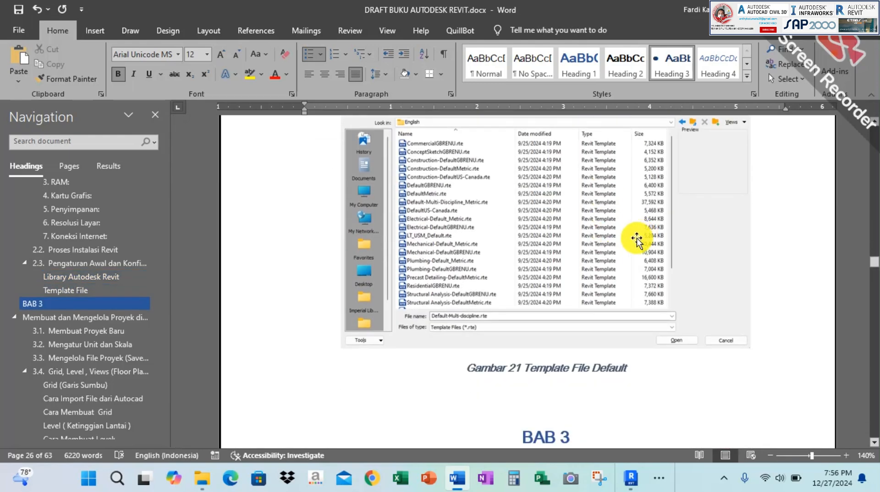
scroll(637, 239, down, 5)
scroll(636, 238, up, 10)
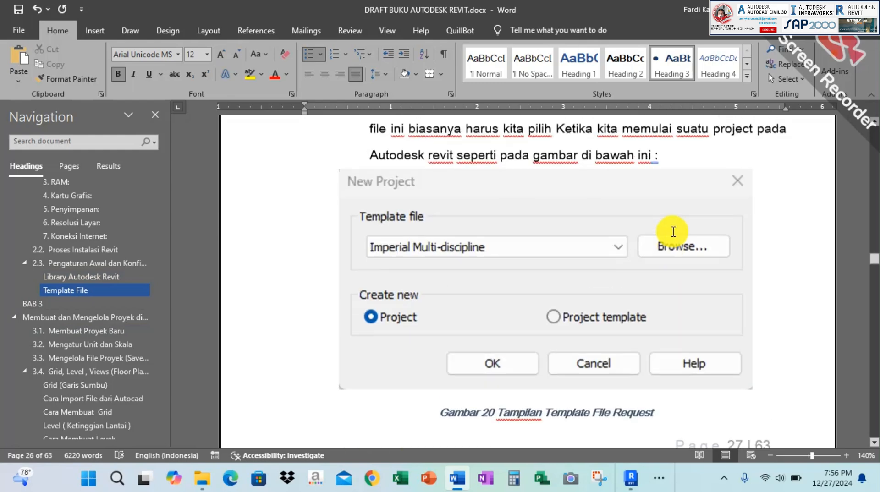
scroll(673, 232, up, 2)
Switch to Revit, open the pile cap family's Ref. Level floor plan and set its view scale to 1:50
click(805, 10)
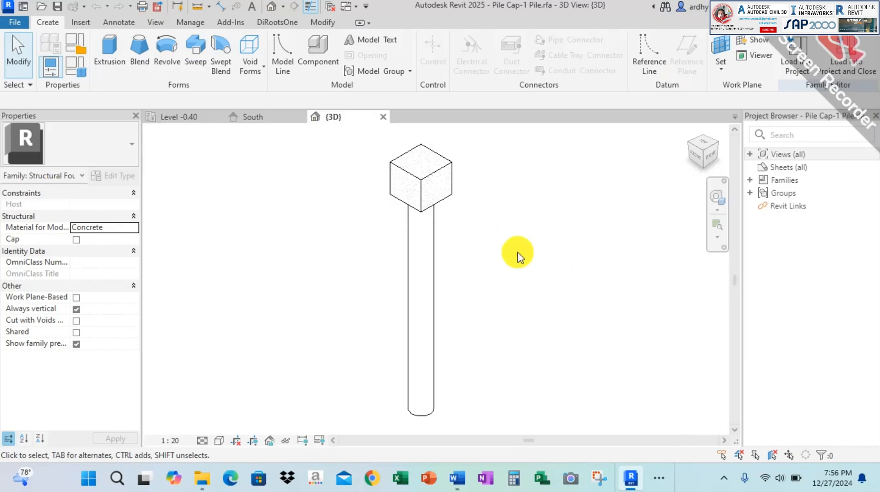
click(750, 155)
click(764, 168)
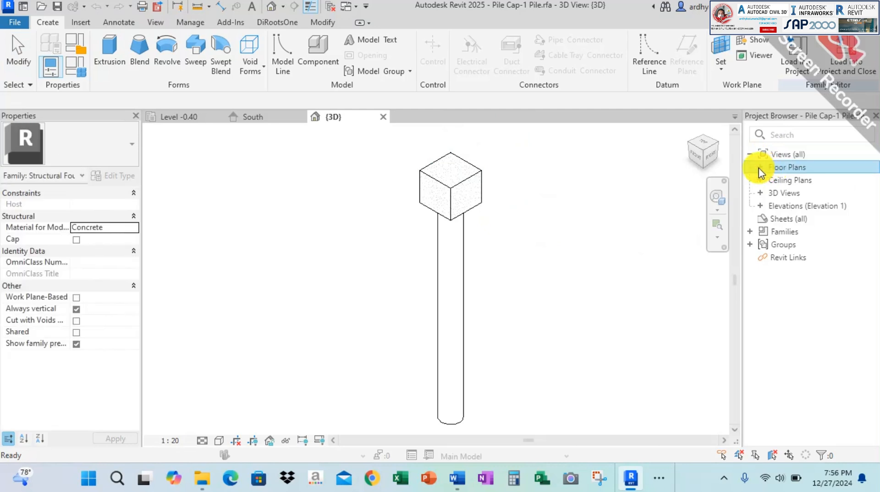
click(774, 155)
click(760, 167)
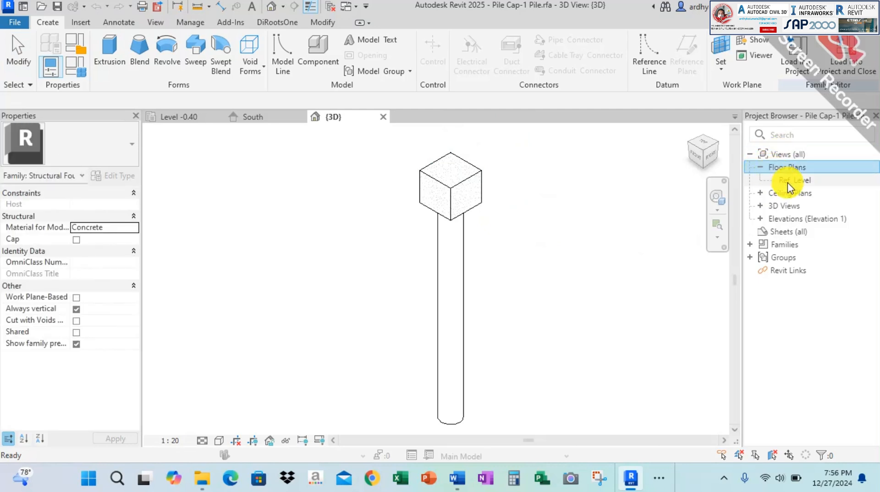
click(792, 181)
click(792, 183)
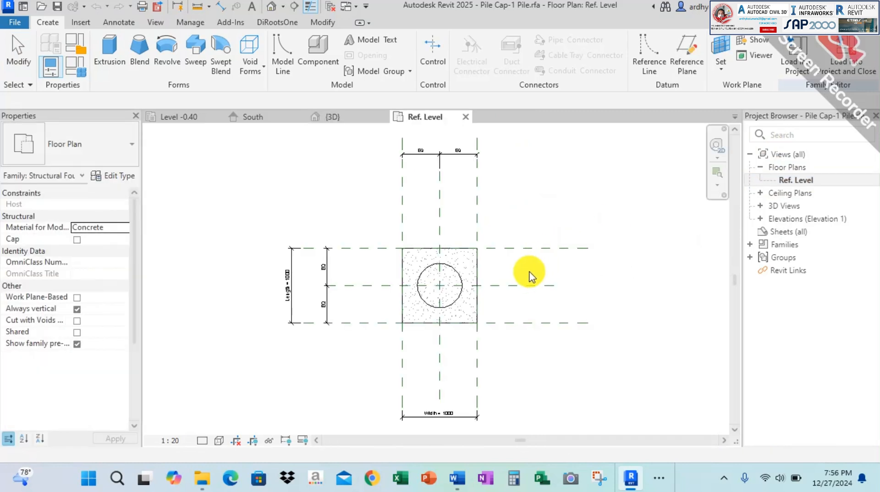
click(171, 441)
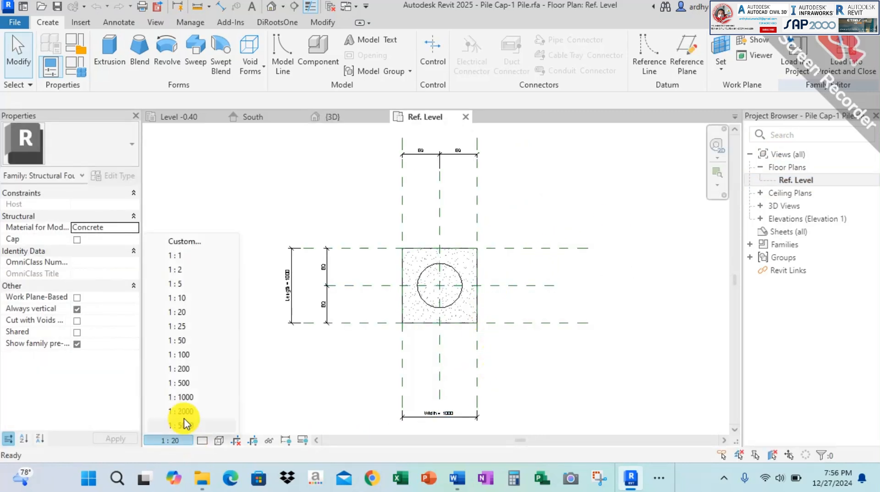
click(182, 343)
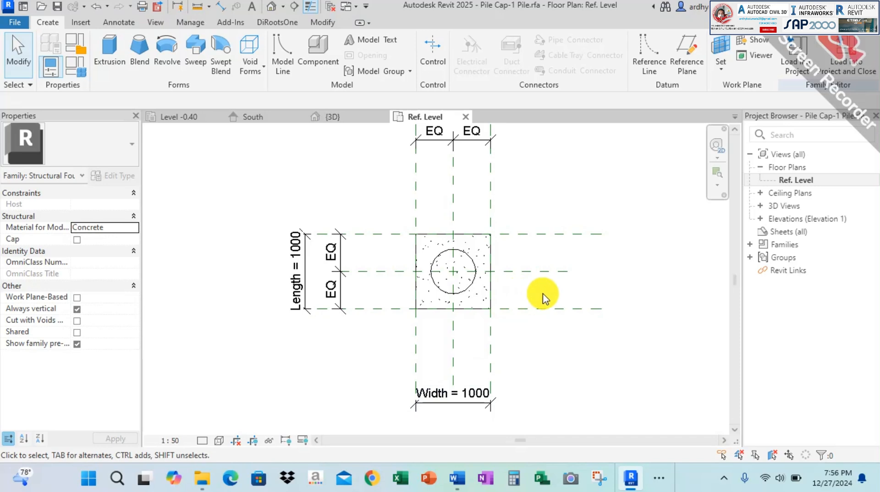
Switch to the Word guide and read the Modifikasi Family Bore Pile PC Type 1 section through the steel pipe deletion in Gambar 67
key(alt+Tab)
scroll(458, 253, down, 3)
scroll(58, 412, down, 6)
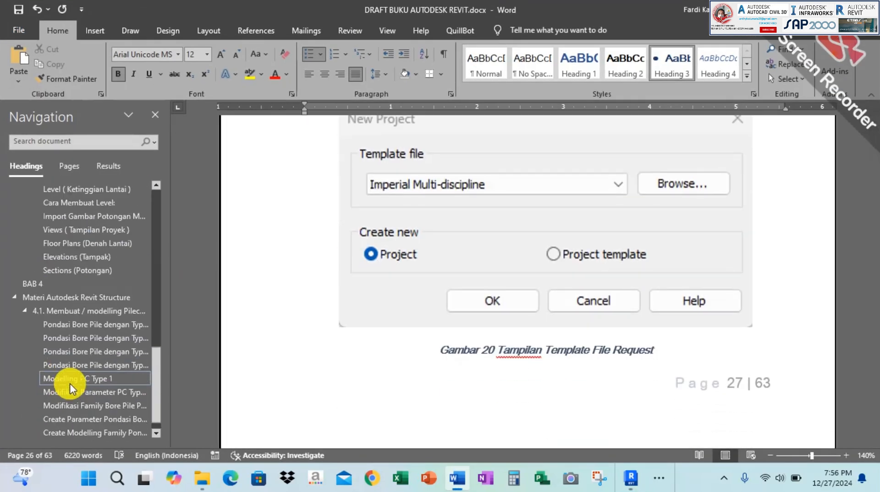
click(99, 406)
ctrl+scroll(527, 300, down, 2)
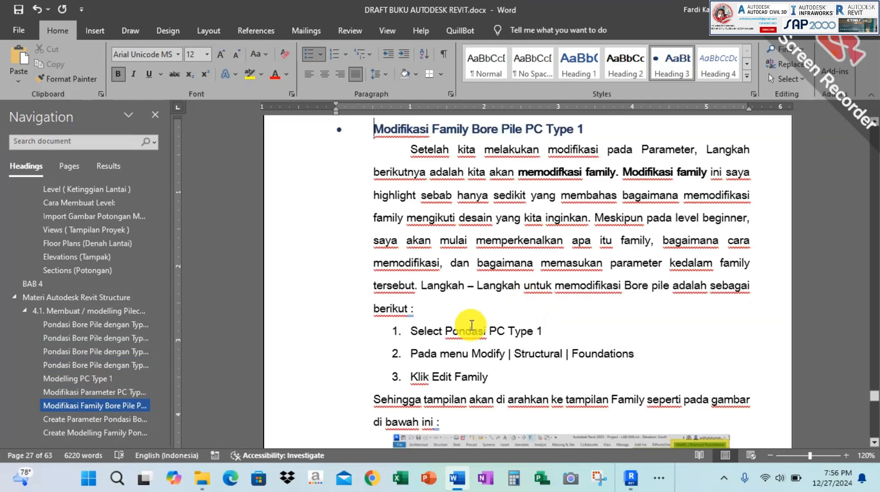
scroll(468, 334, down, 10)
scroll(551, 233, down, 12)
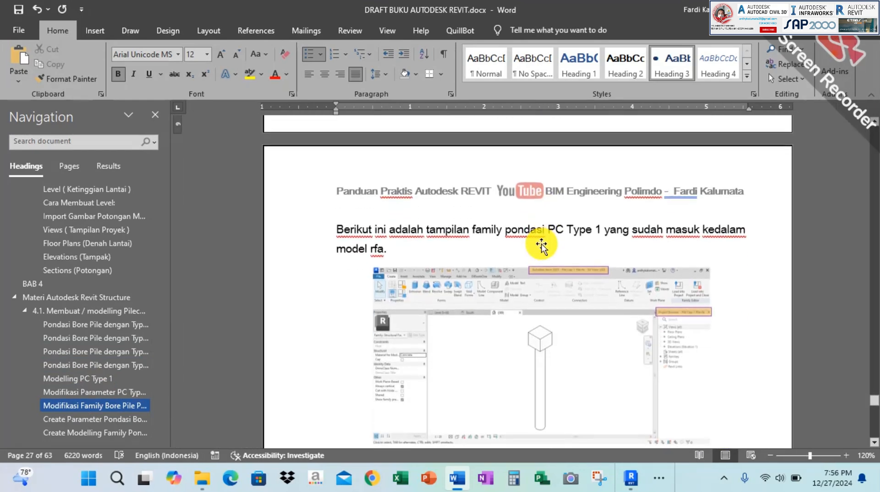
scroll(538, 252, down, 3)
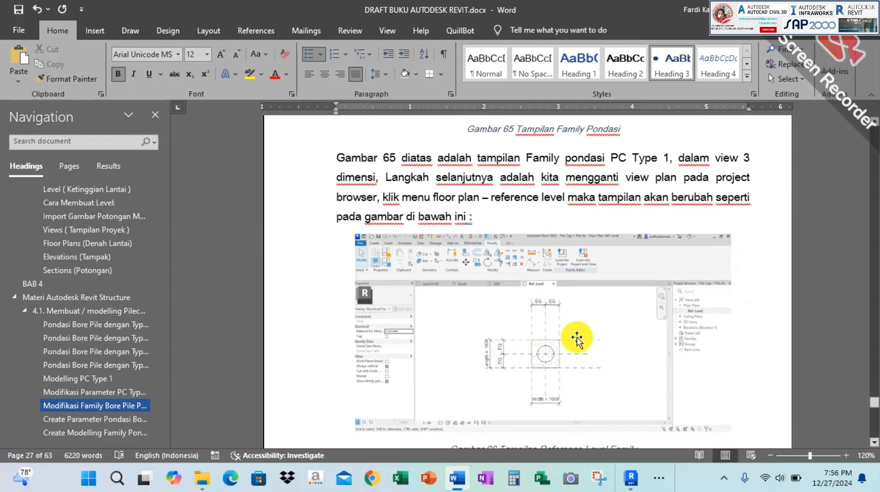
scroll(531, 281, up, 2)
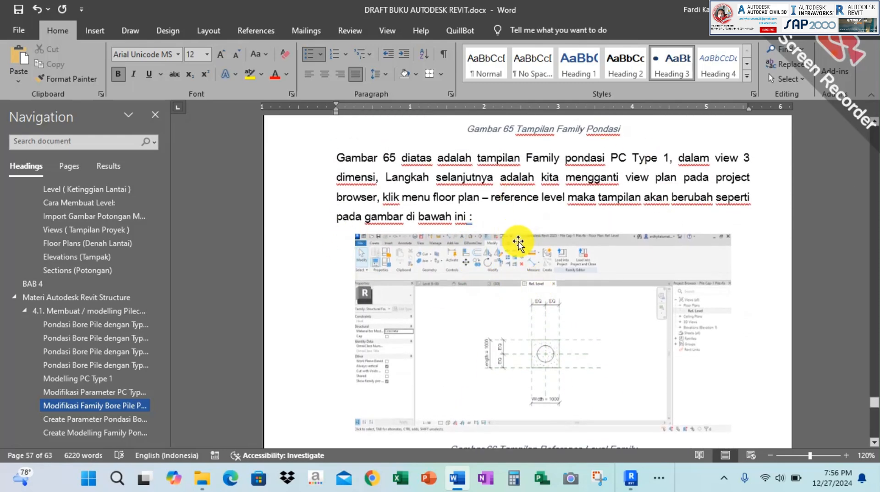
scroll(518, 243, down, 10)
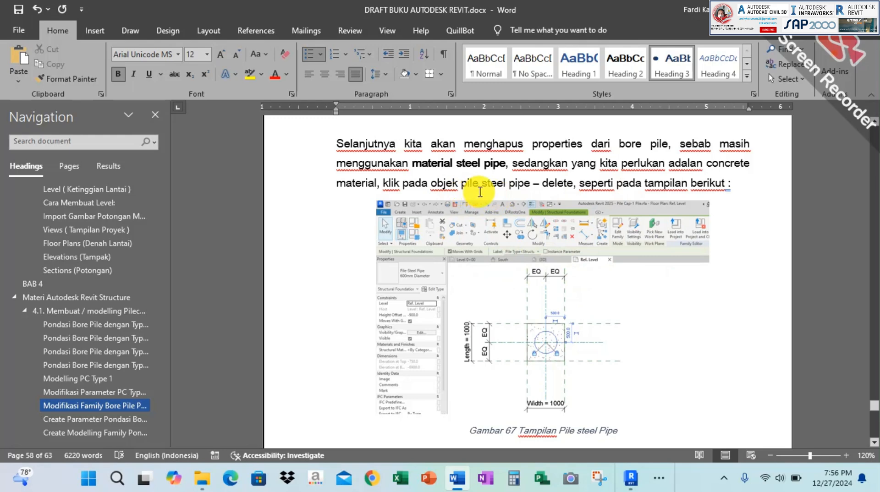
Switch to Revit and delete the 600mm Diameter Pile-Steel Pipe from the pile cap family
key(alt+Tab)
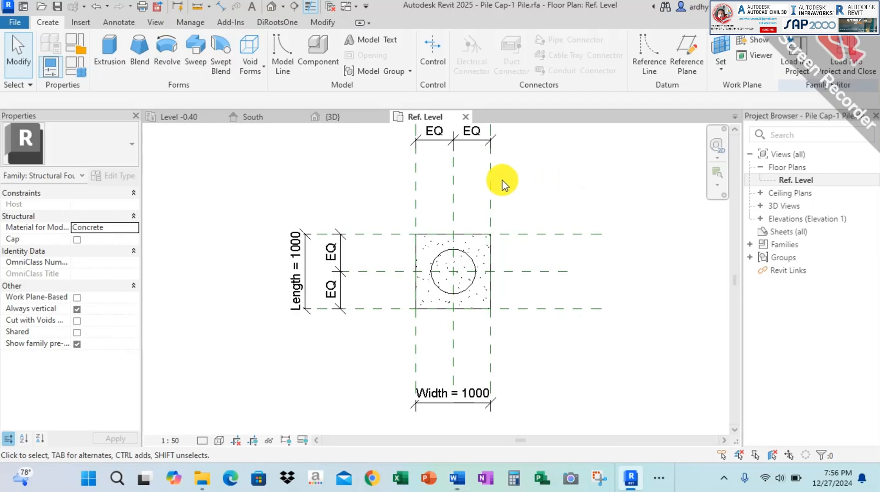
click(458, 250)
scroll(445, 267, up, 1)
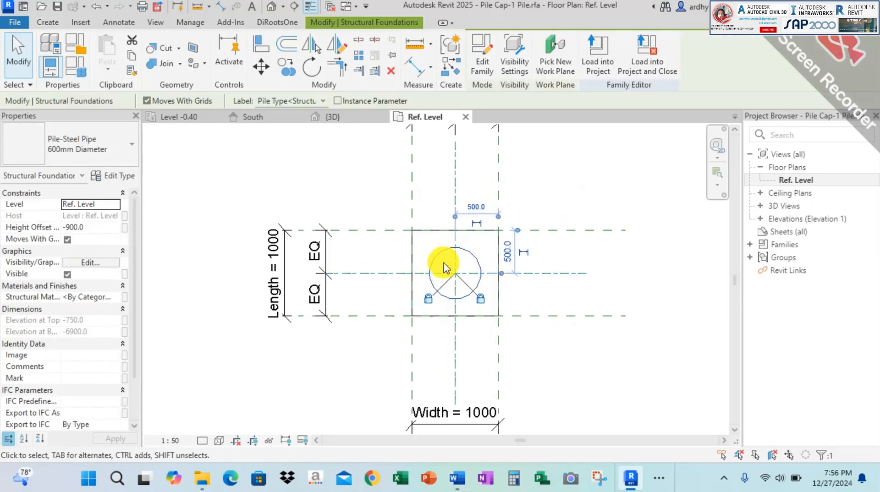
scroll(446, 267, up, 1)
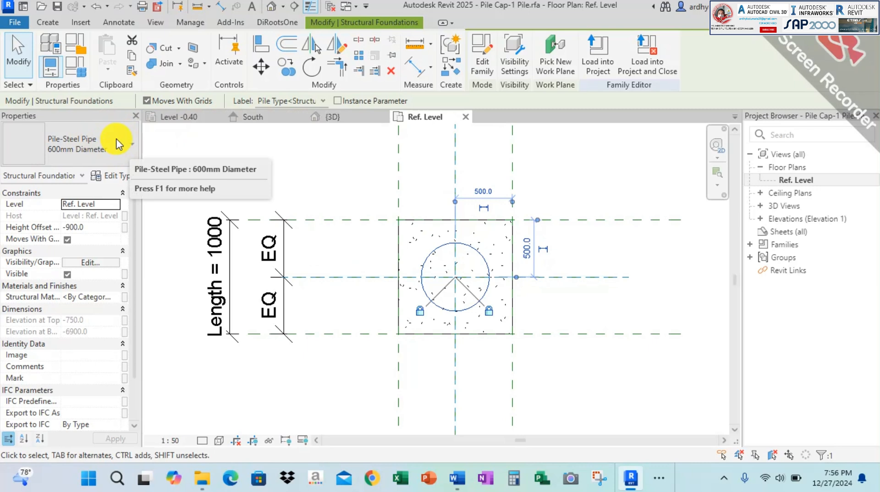
middle_drag(576, 186, 563, 191)
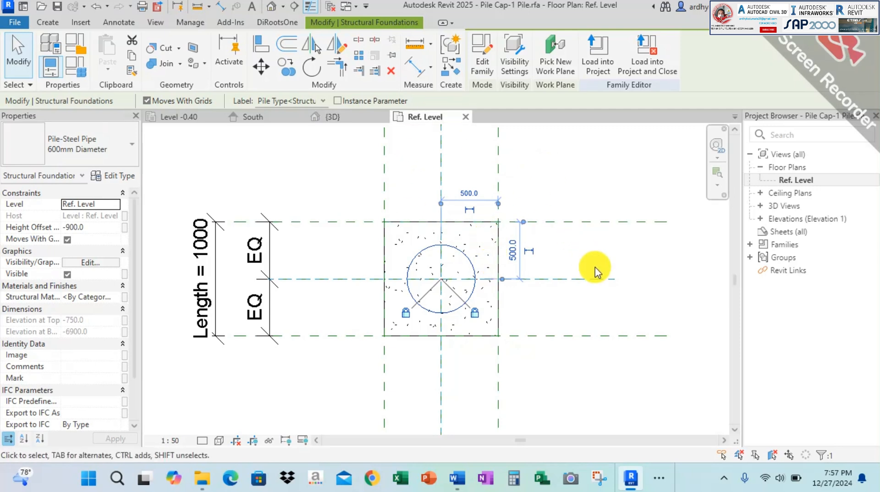
scroll(507, 275, up, 2)
scroll(490, 289, down, 1)
middle_drag(502, 293, 524, 301)
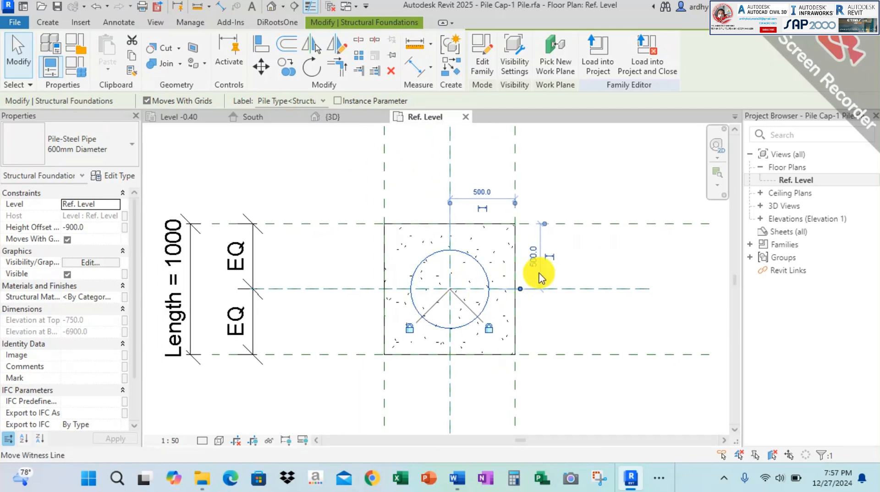
middle_drag(560, 255, 577, 276)
key(Delete)
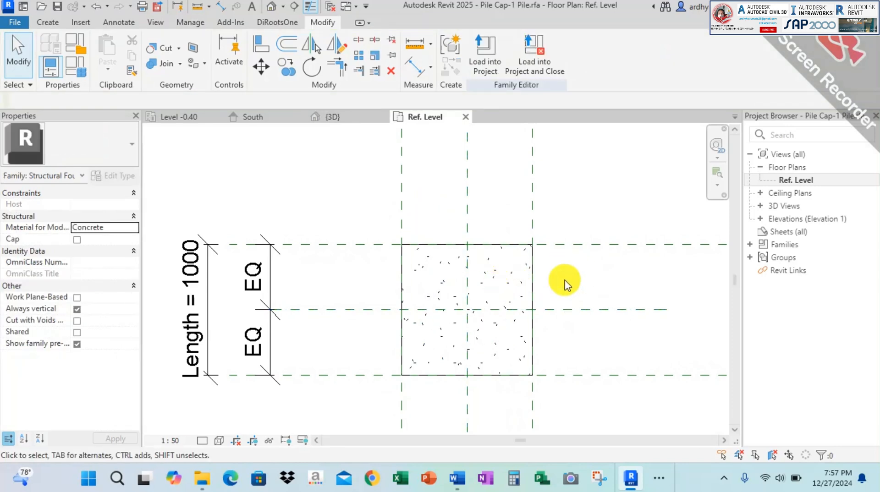
Switch to the Word guide and read the instructions for creating the bored pile's circular reference line
key(alt+Tab)
scroll(546, 240, down, 3)
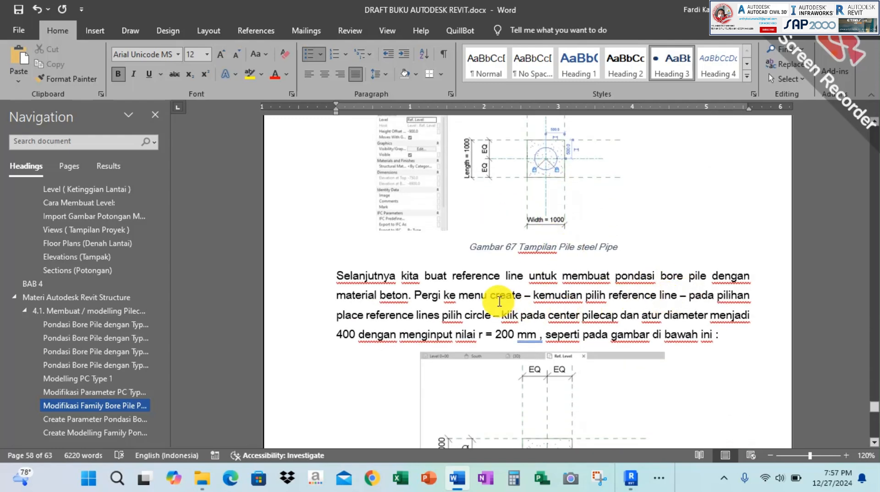
scroll(574, 229, down, 2)
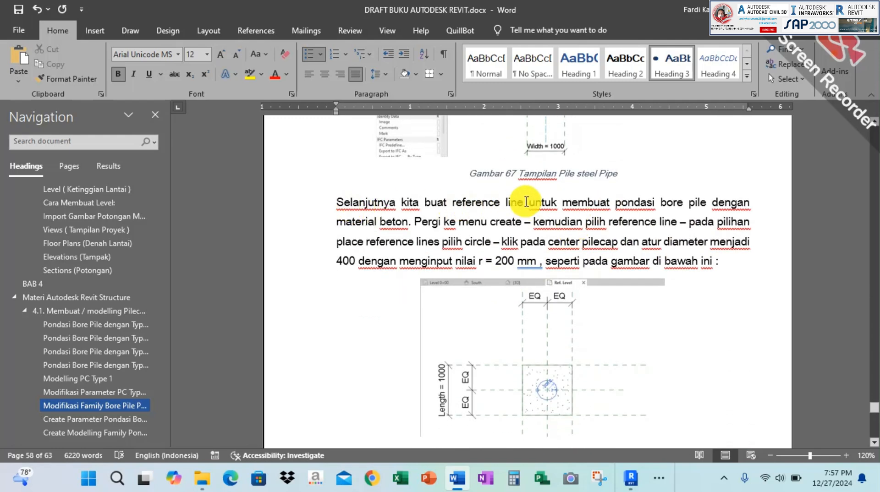
Switch to Revit and draw a circular reference line with a 200 mm radius centred on the pile cap's centre reference planes
key(alt+Tab)
click(47, 23)
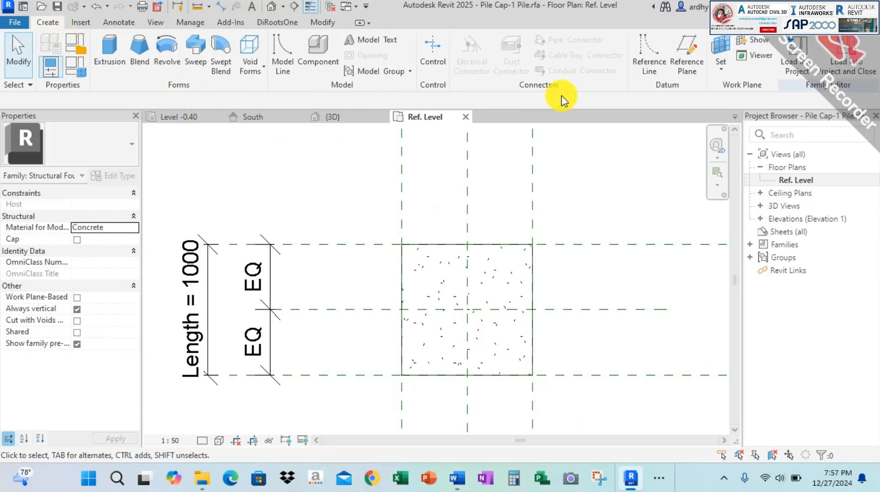
click(646, 67)
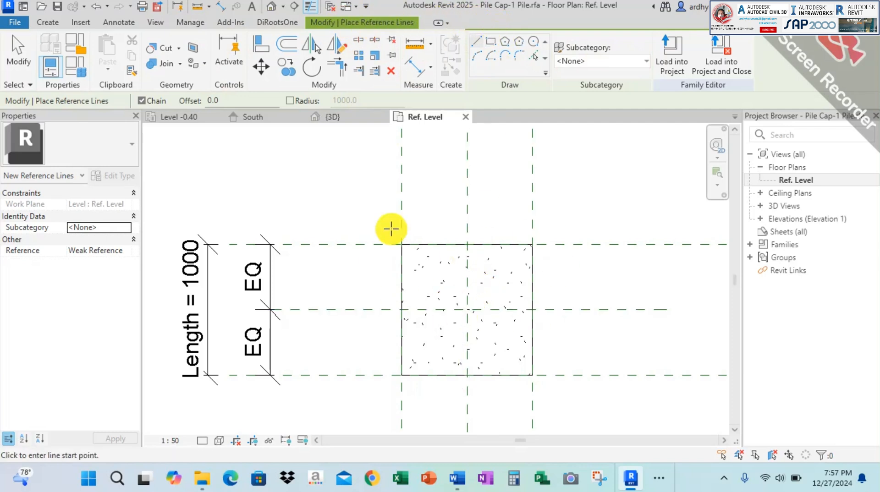
click(533, 43)
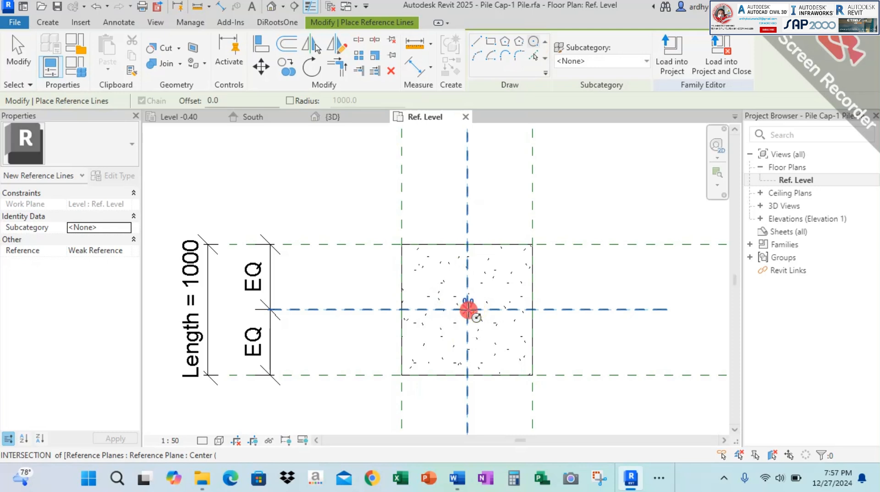
click(467, 309)
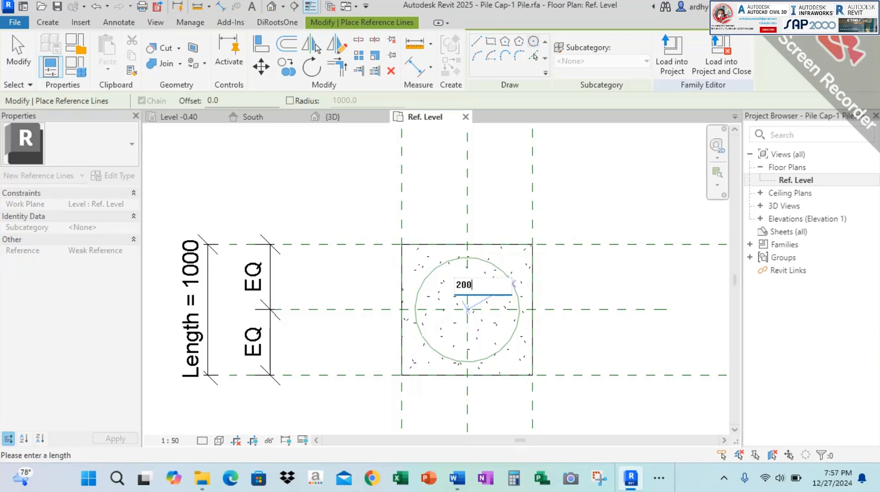
key(Return)
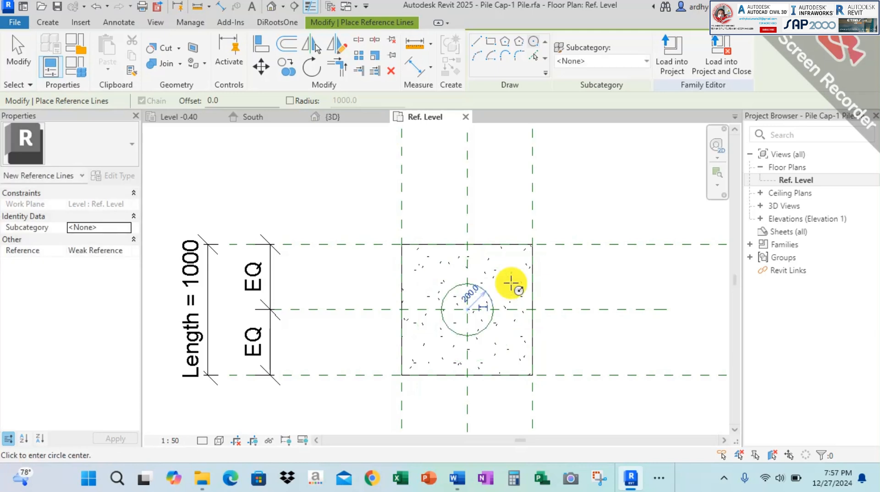
scroll(475, 308, up, 4)
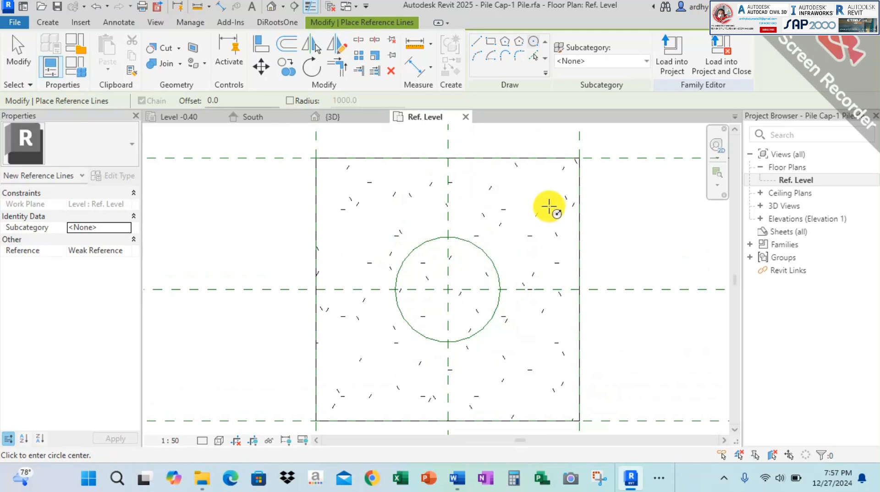
key(Escape)
key(Escape)
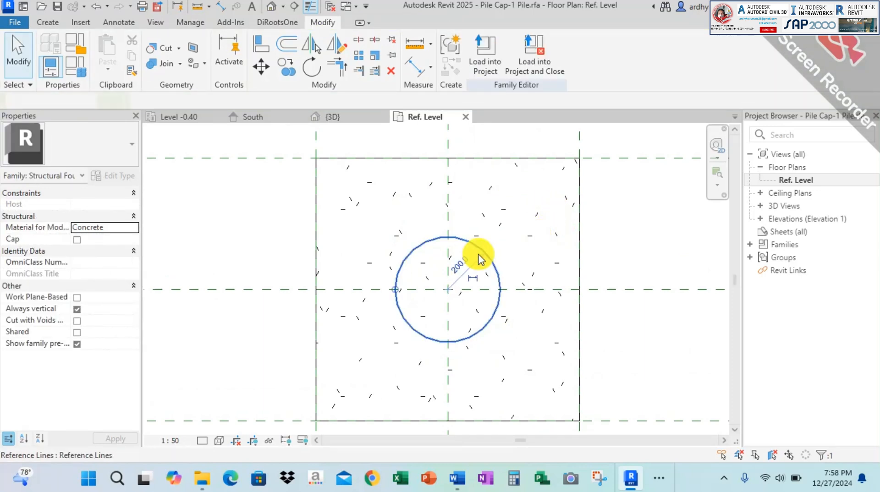
click(478, 250)
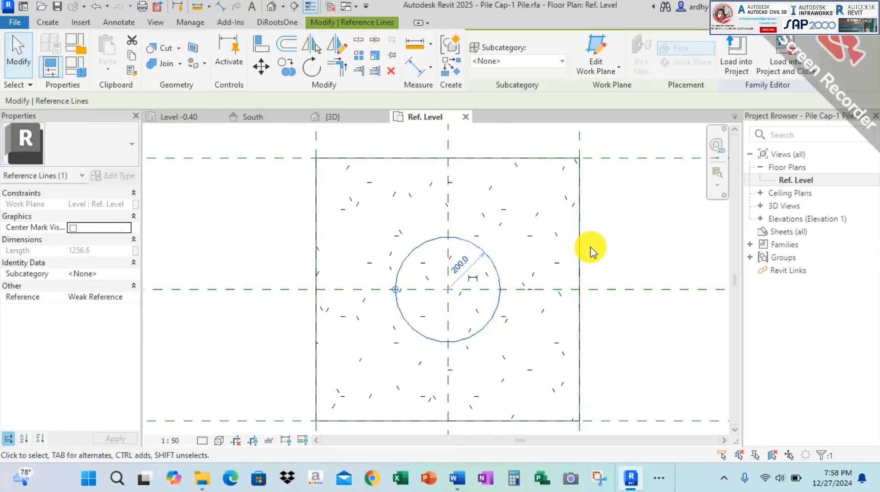
mouse_move(640, 242)
middle_down()
mouse_move(598, 231)
mouse_move(561, 249)
mouse_move(630, 257)
middle_up()
scroll(597, 229, down, 2)
Switch to the Word guide and read the instructions for adding a diameter dimension to the reference line
key(alt+Tab)
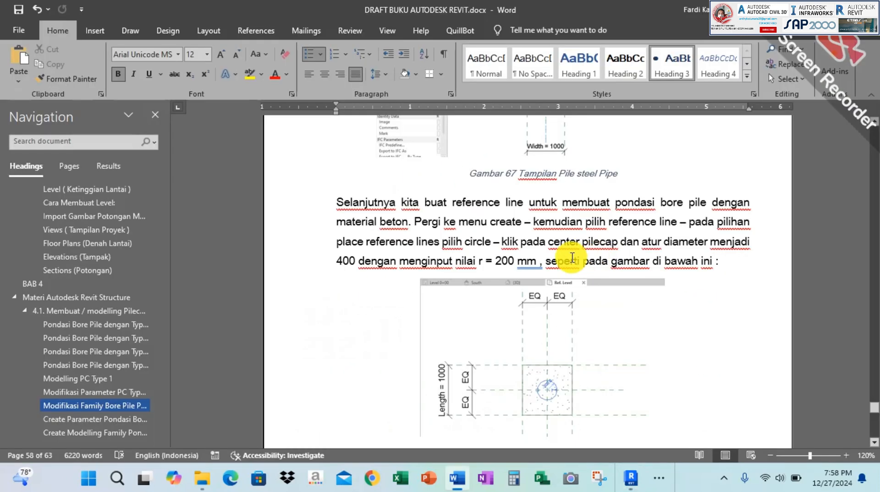
scroll(567, 258, down, 2)
scroll(563, 168, down, 1)
scroll(562, 170, down, 4)
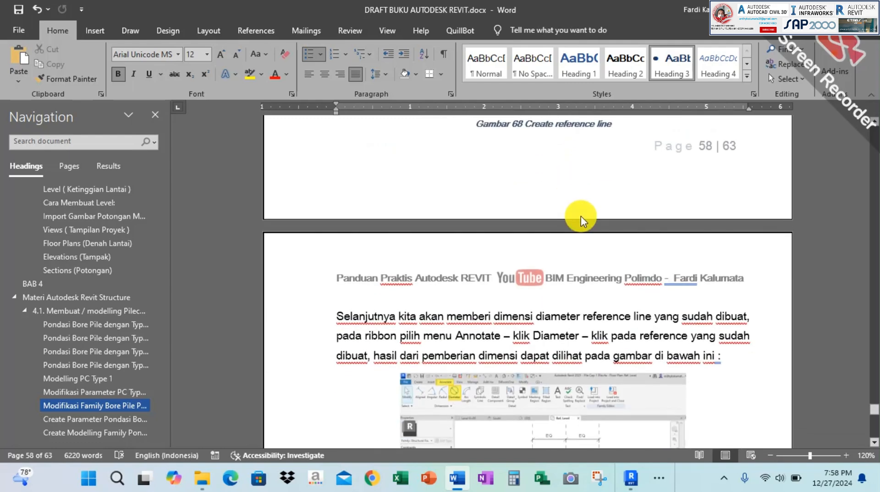
scroll(585, 218, down, 3)
scroll(555, 234, up, 1)
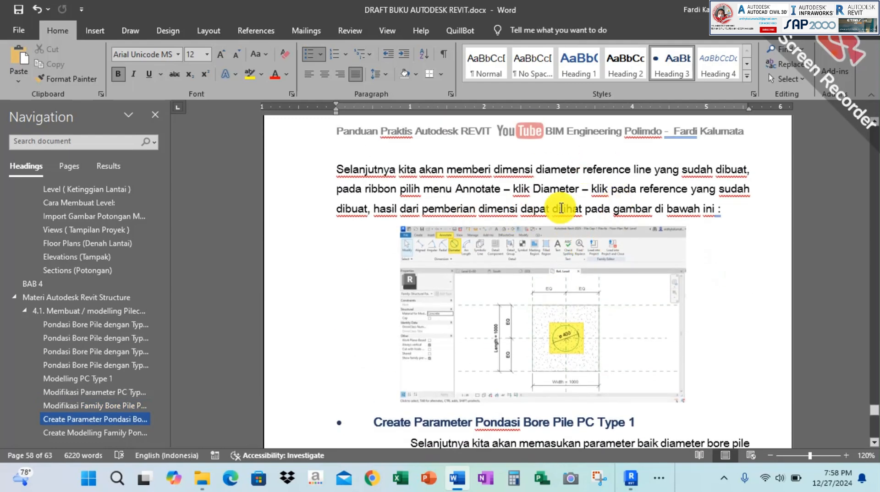
Switch to Revit and place a diameter dimension on the circular reference line at the pile cap's centre
key(alt+Tab)
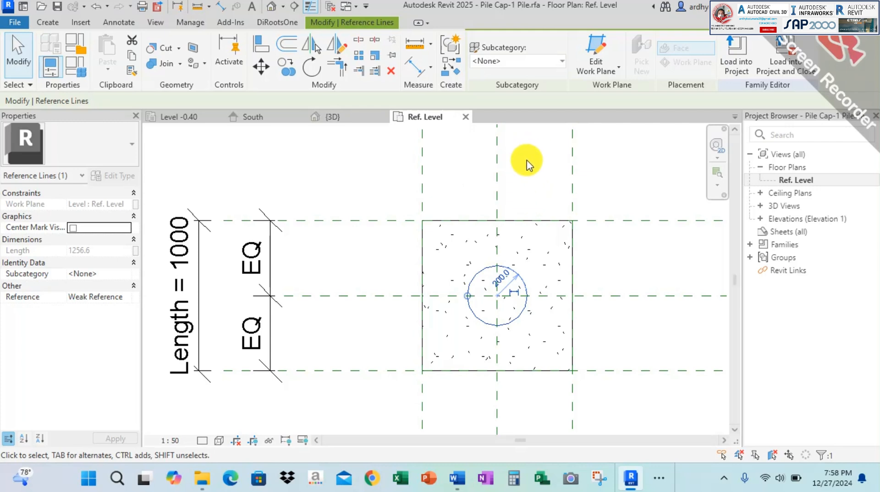
click(118, 22)
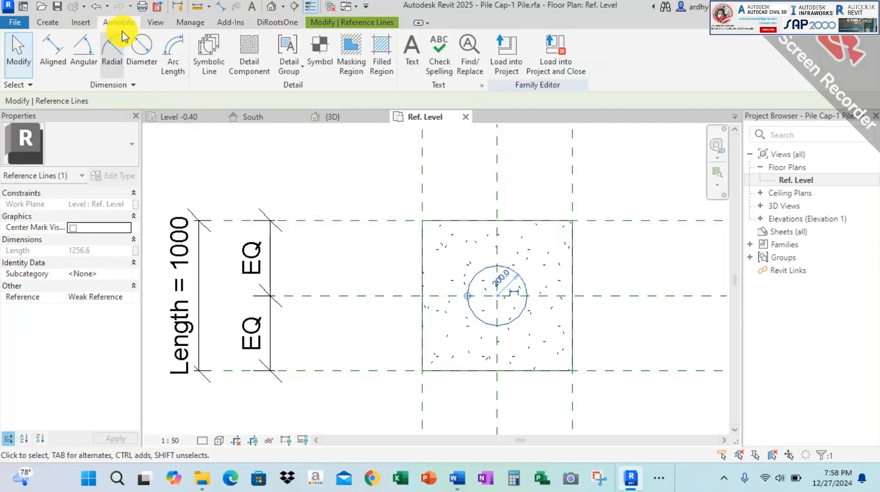
click(139, 47)
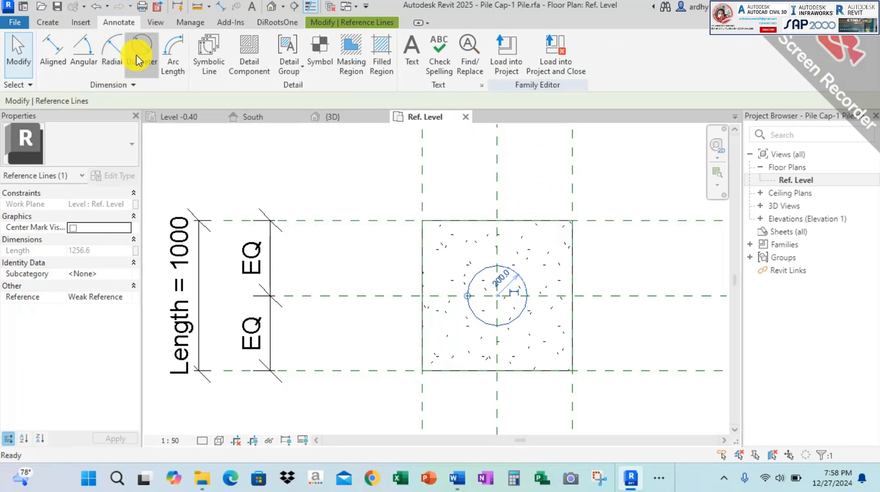
click(522, 276)
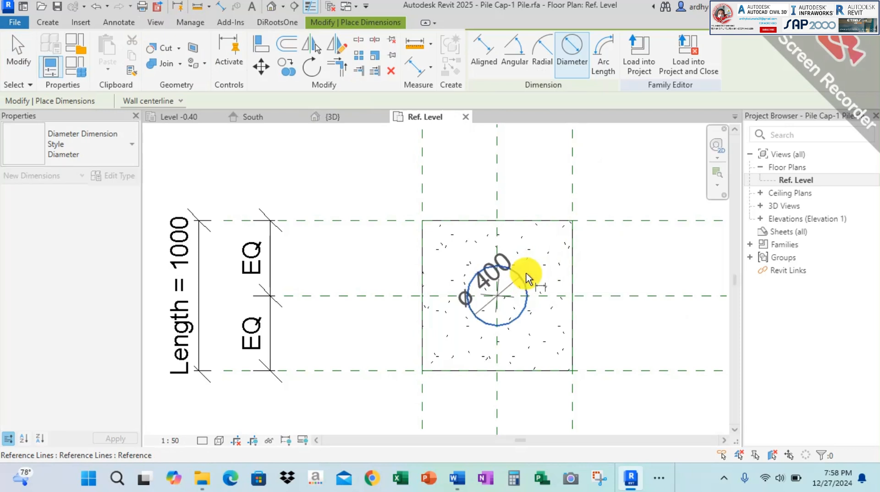
scroll(526, 271, up, 2)
click(567, 320)
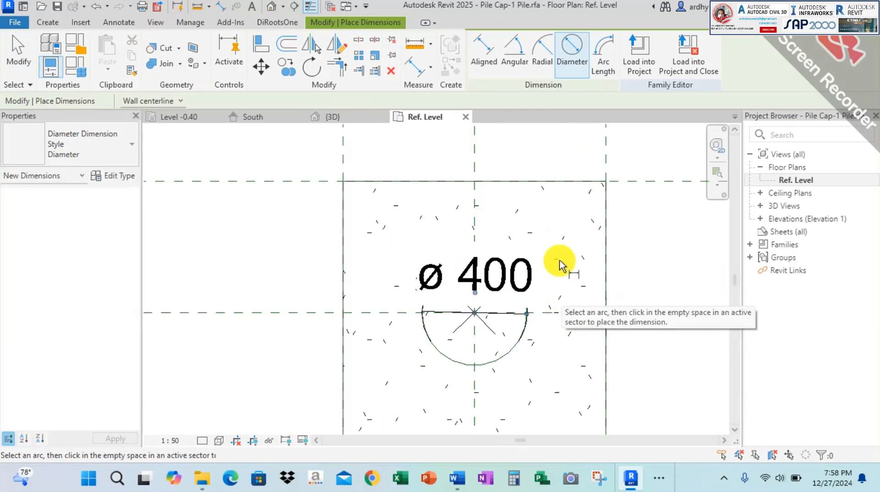
key(Escape)
key(Escape)
scroll(527, 232, down, 1)
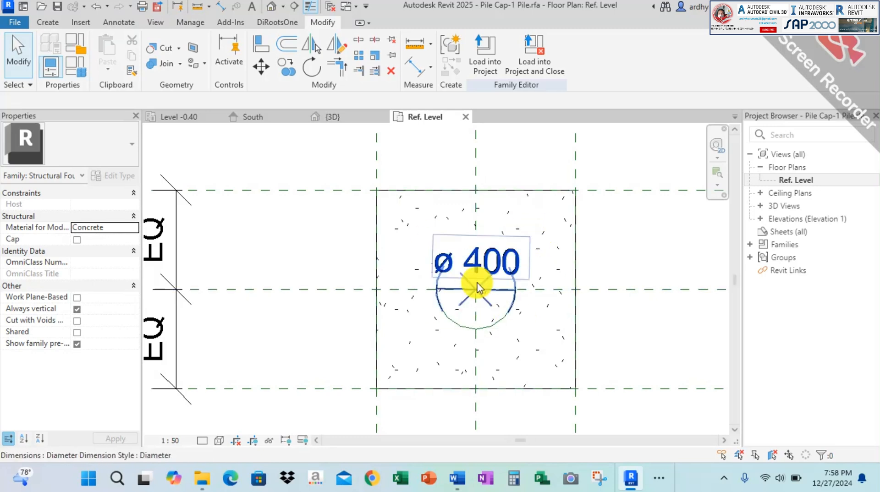
click(511, 257)
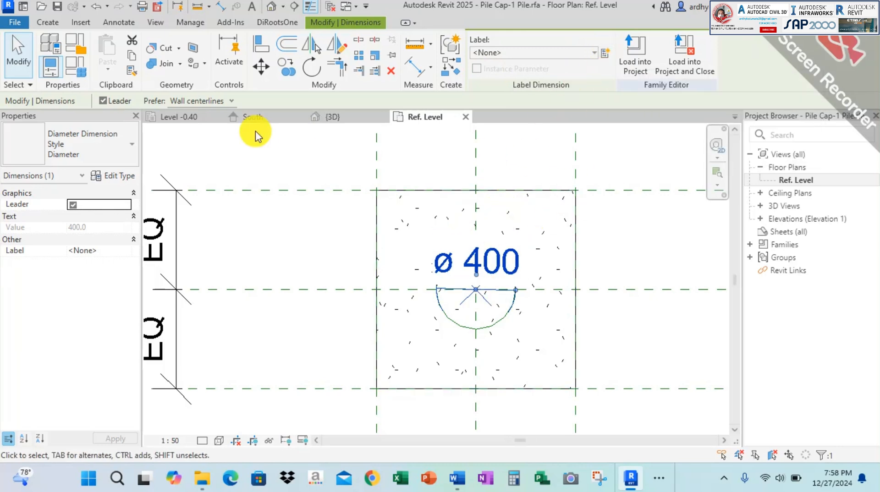
key(Escape)
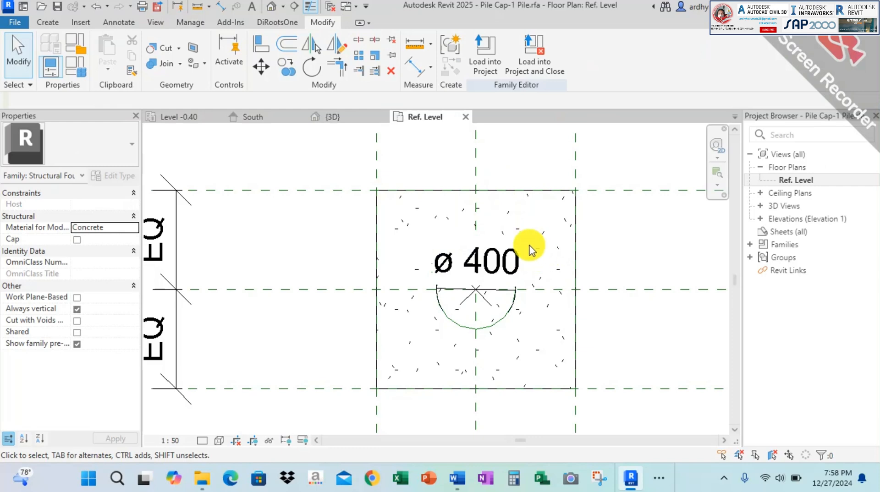
scroll(530, 249, down, 2)
middle_drag(529, 237, 519, 239)
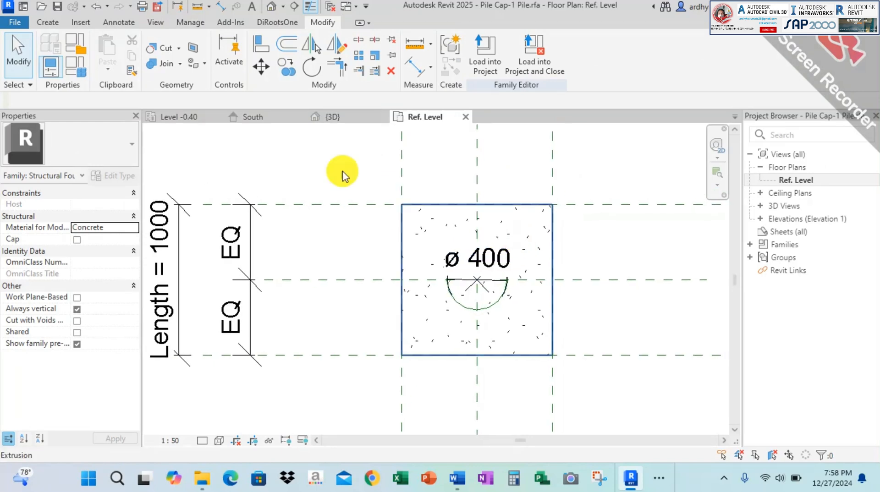
Review the dimension parameters in Family Types, then make PC 1 the current family type and apply it
click(70, 73)
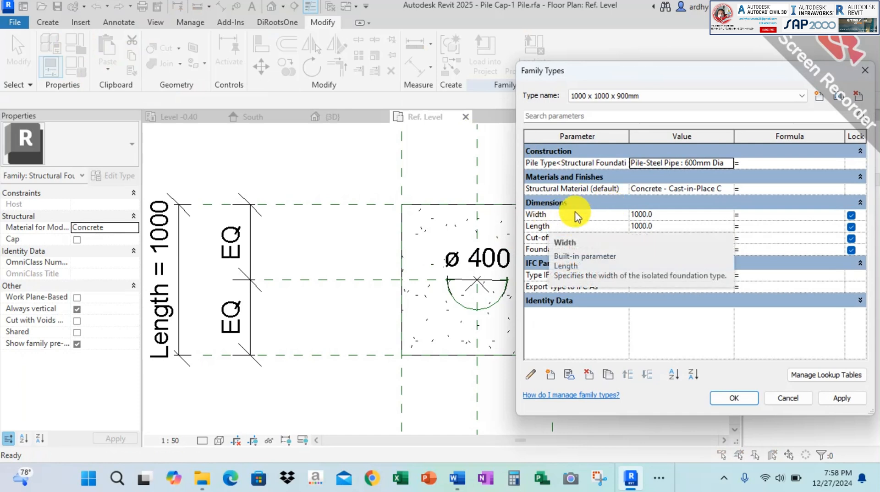
click(529, 214)
click(548, 227)
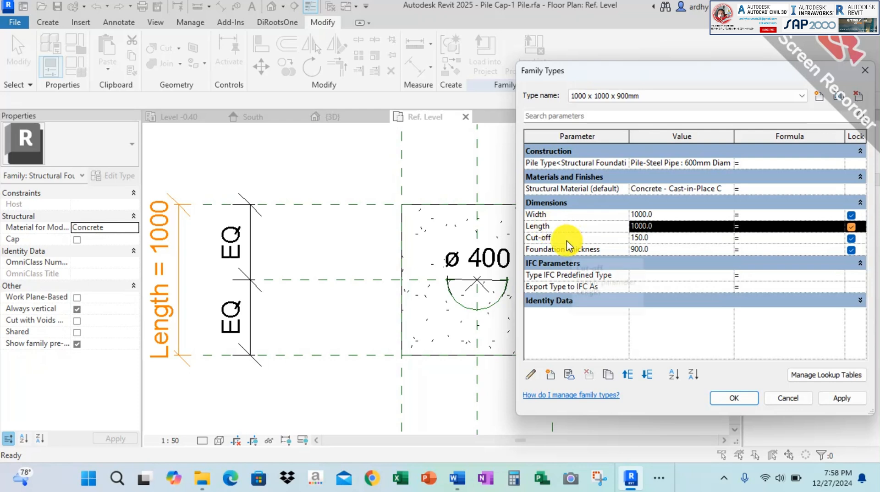
click(566, 238)
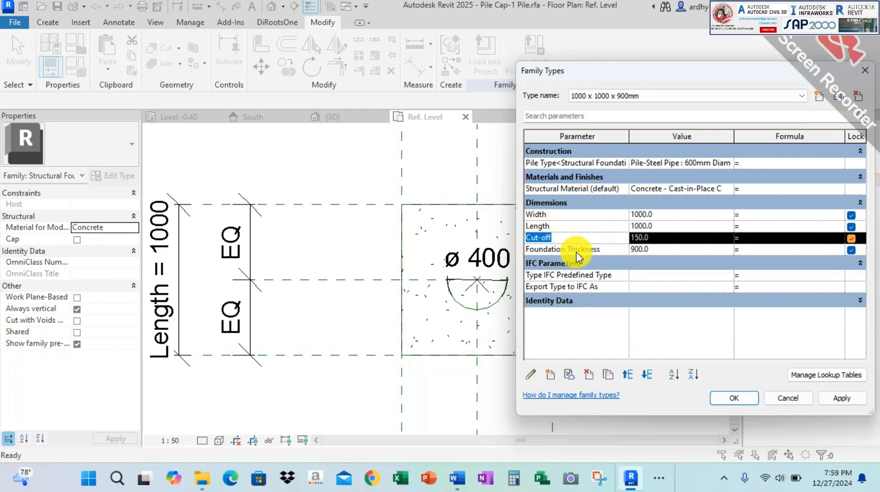
click(576, 249)
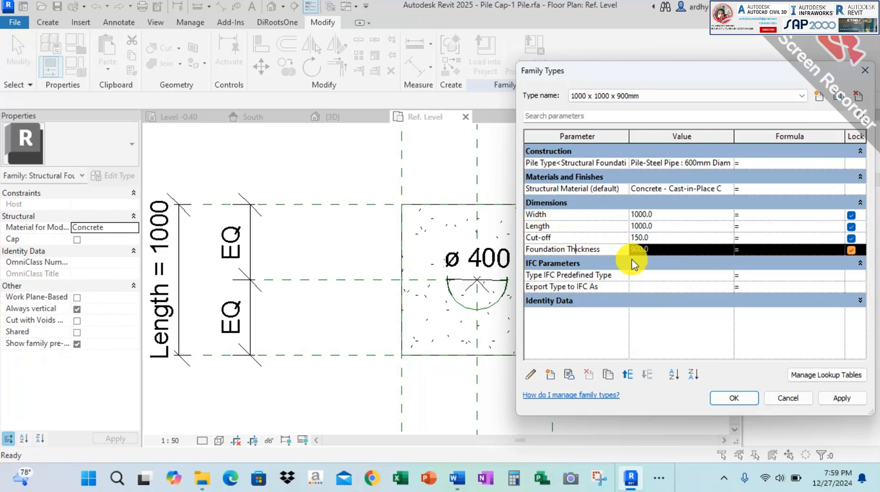
click(664, 95)
click(604, 112)
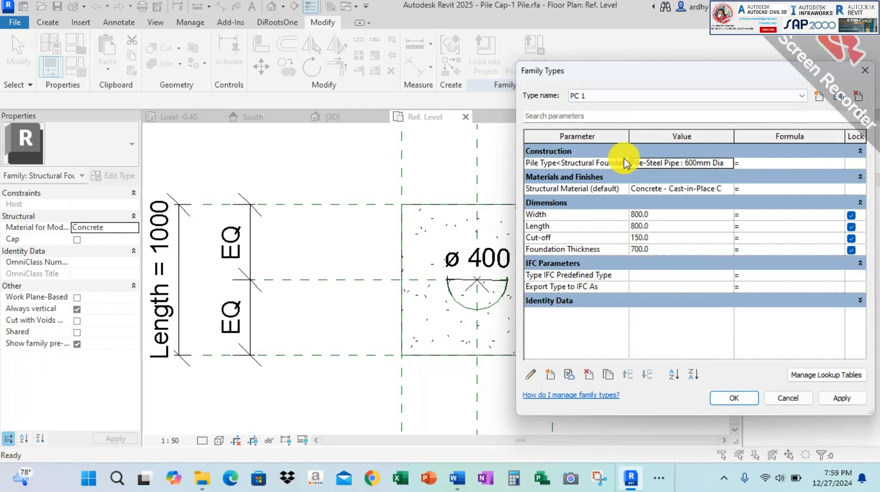
click(677, 226)
click(663, 238)
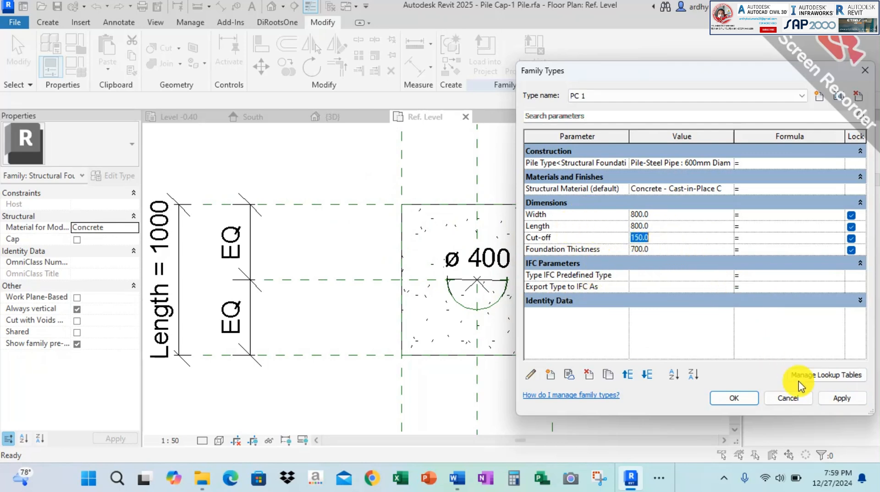
click(839, 403)
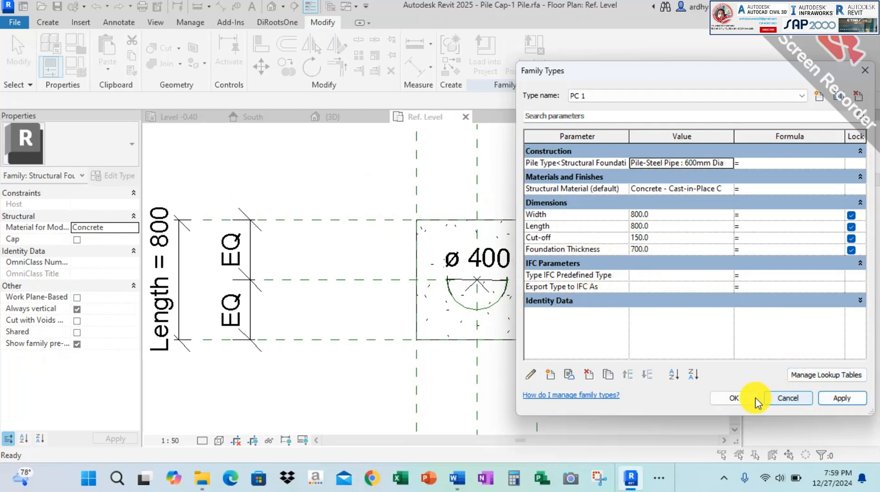
click(727, 399)
Examine the pile cap's length, width and pile diameter dimensions in the Ref. Level plan
scroll(537, 288, down, 2)
scroll(506, 255, up, 2)
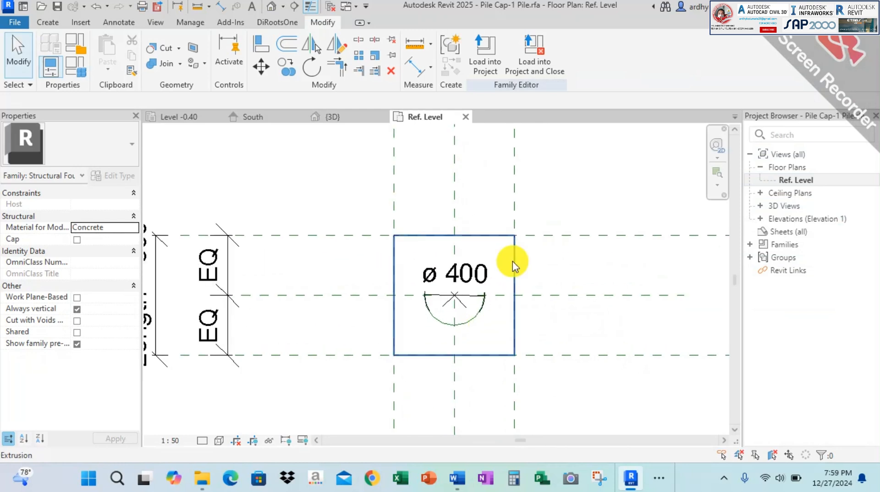
scroll(548, 225, down, 2)
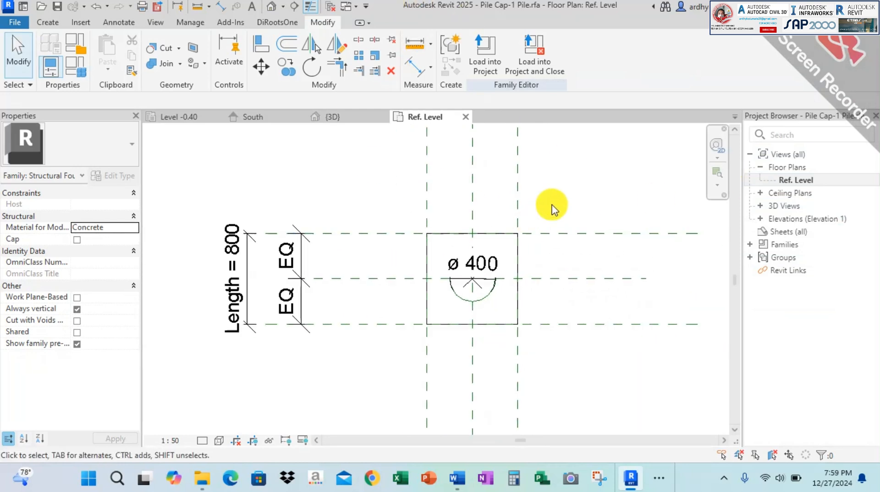
scroll(330, 292, down, 2)
middle_drag(330, 292, 313, 322)
scroll(401, 294, down, 1)
middle_drag(402, 296, 412, 211)
scroll(438, 284, up, 2)
scroll(441, 224, up, 1)
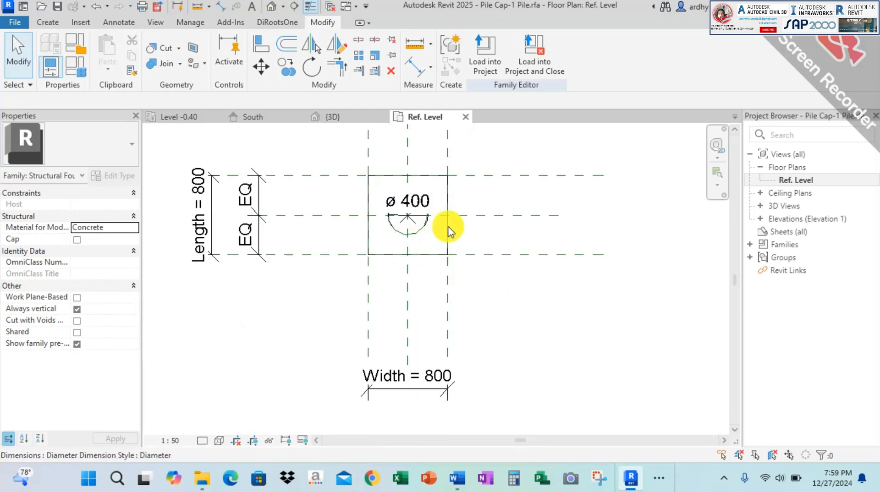
scroll(436, 197, up, 1)
scroll(428, 201, up, 1)
click(410, 202)
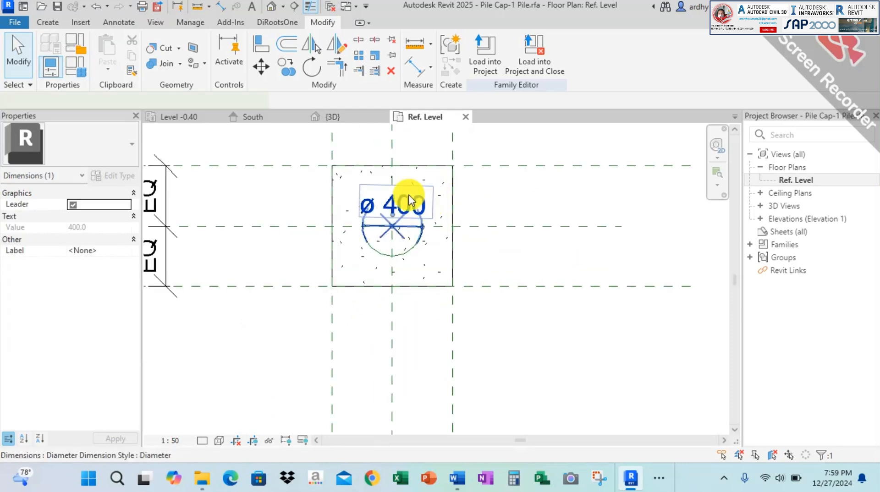
Switch to the Word guide and read the Create Parameter Pondasi Bore Pile PC Type 1 section on labelling the pile dimensions
click(458, 477)
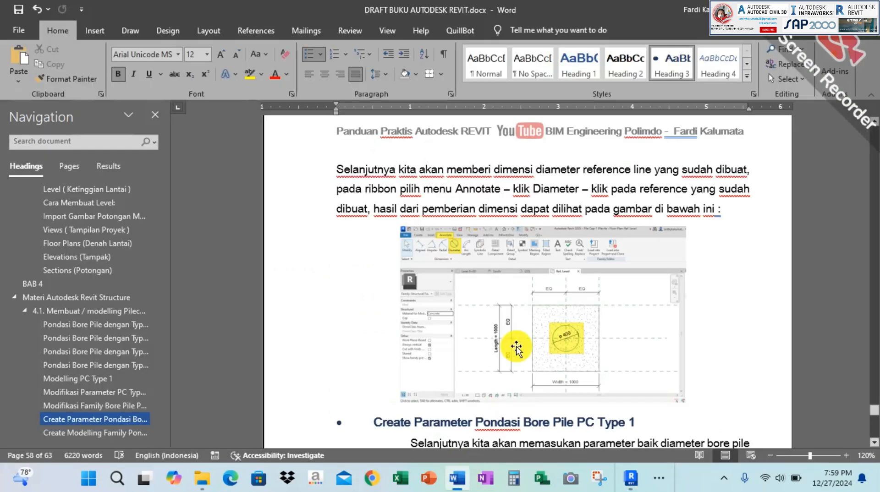
scroll(533, 301, down, 3)
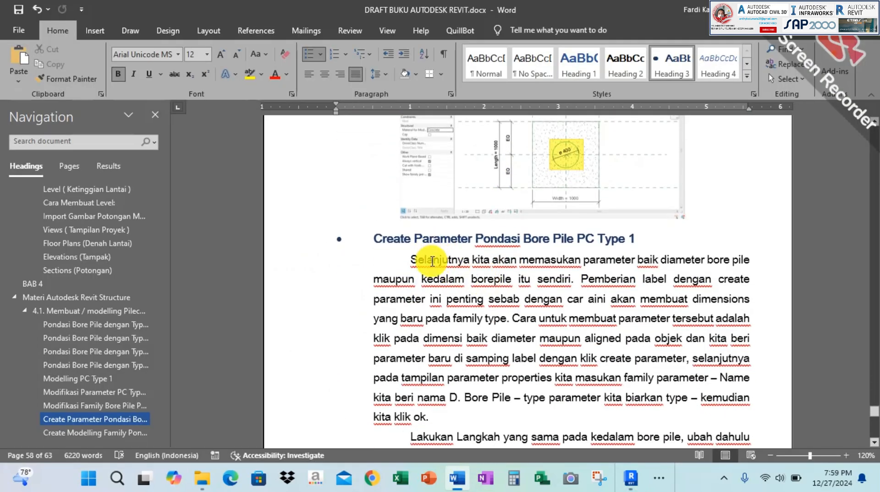
scroll(417, 255, down, 1)
scroll(441, 271, down, 2)
scroll(413, 206, up, 2)
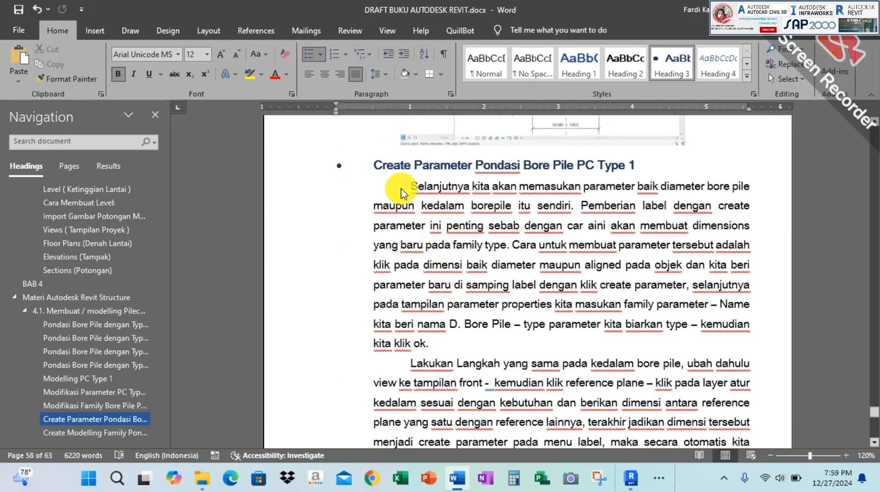
scroll(446, 174, up, 2)
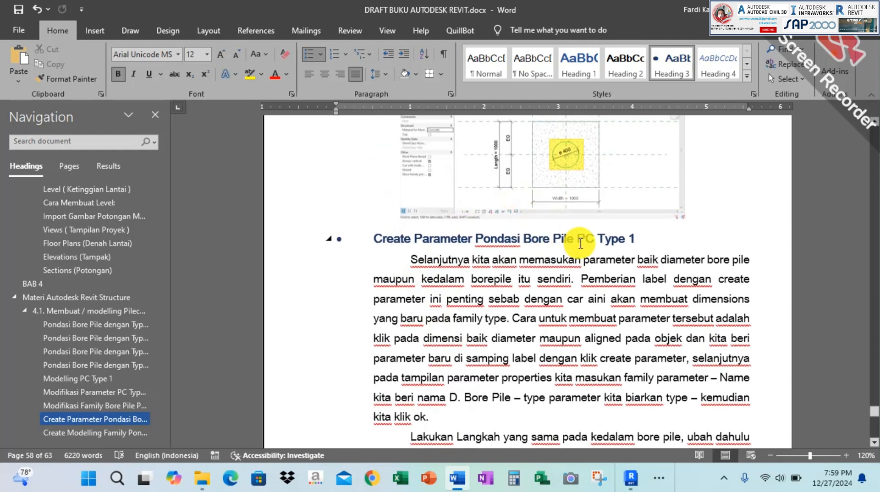
Return from the Word guide to Revit and start a new type-based family parameter for the pile's diameter dimension
scroll(580, 247, down, 3)
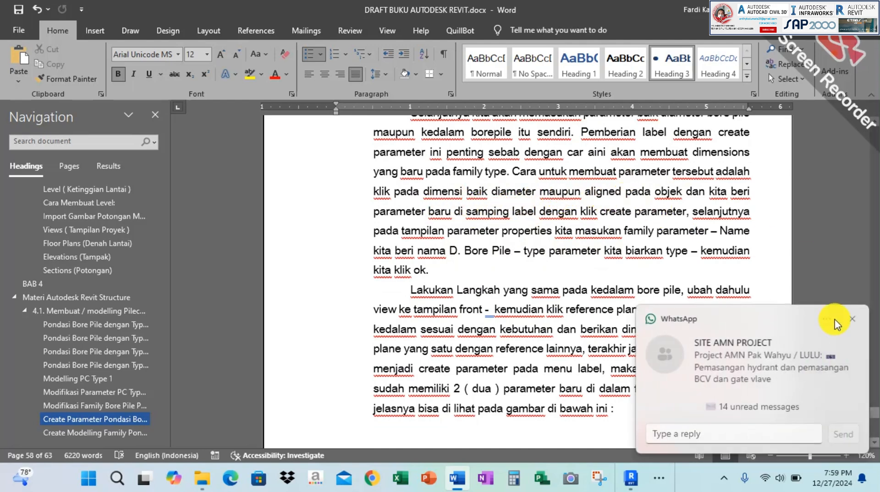
click(852, 319)
click(814, 9)
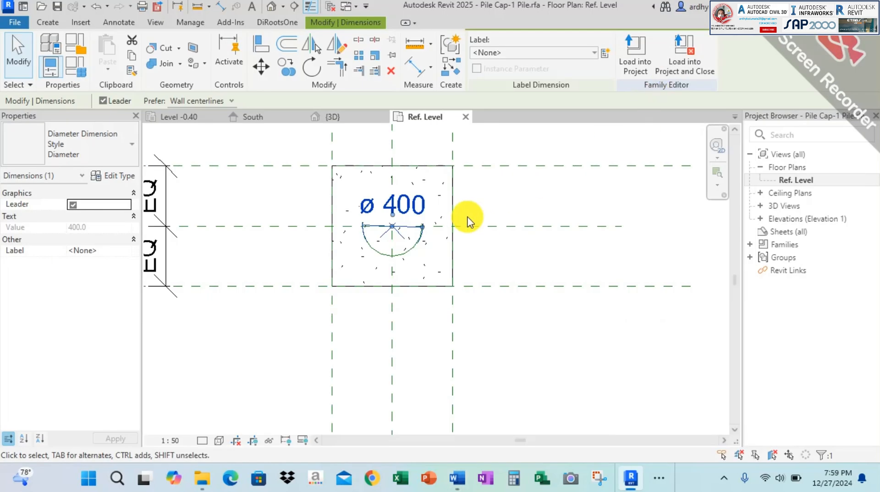
click(605, 53)
drag(607, 106, 525, 85)
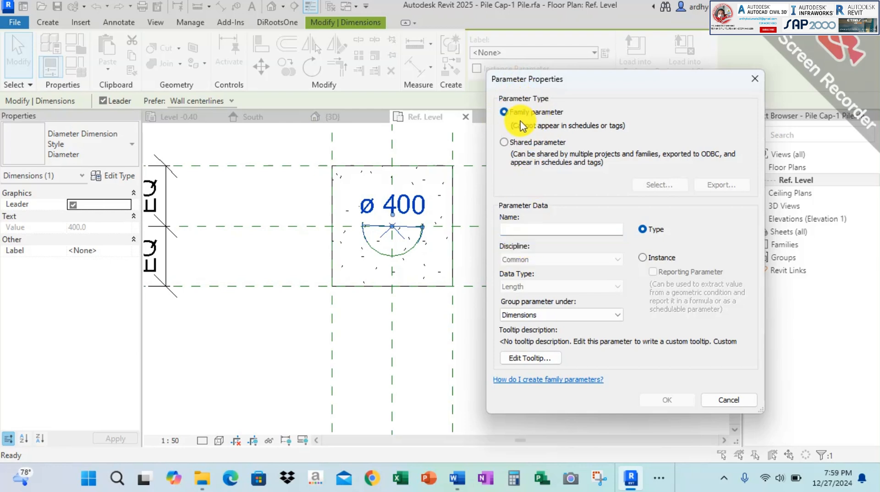
click(651, 237)
Check the parameter figure in the Word guide, then name the new Revit parameter D. Bore Pile and create it
key(alt+Tab)
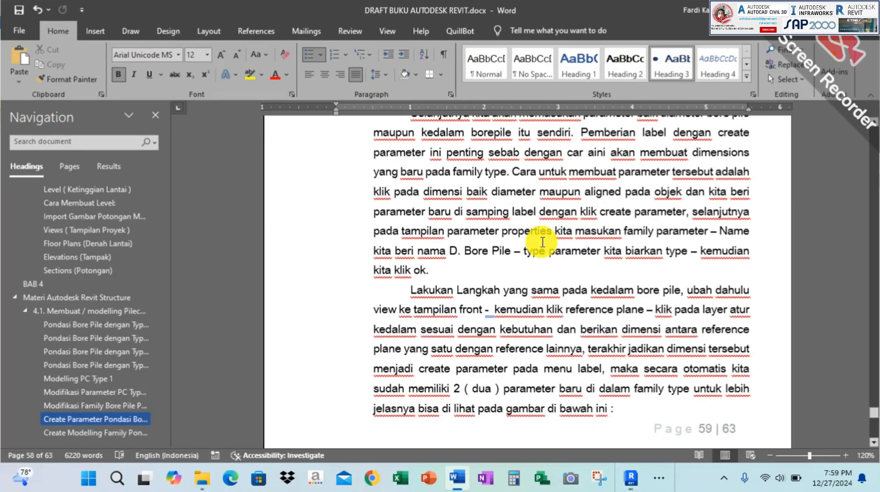
scroll(499, 263, down, 5)
scroll(514, 264, down, 1)
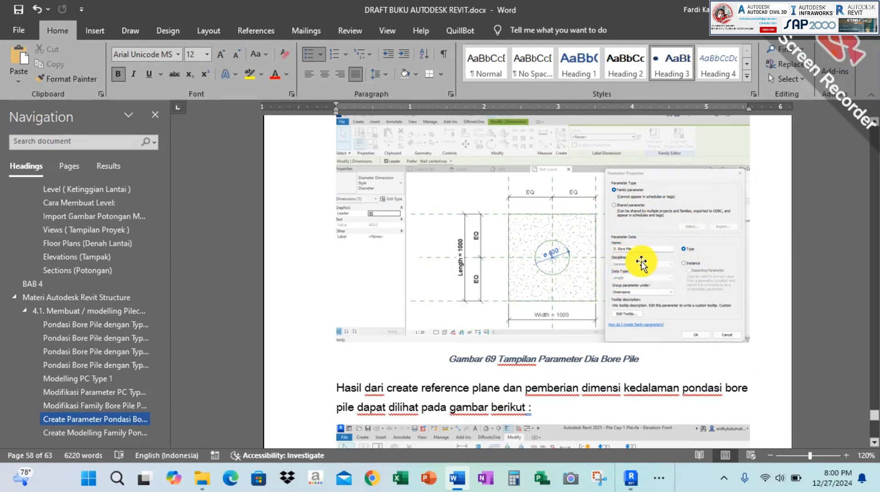
key(alt+Tab)
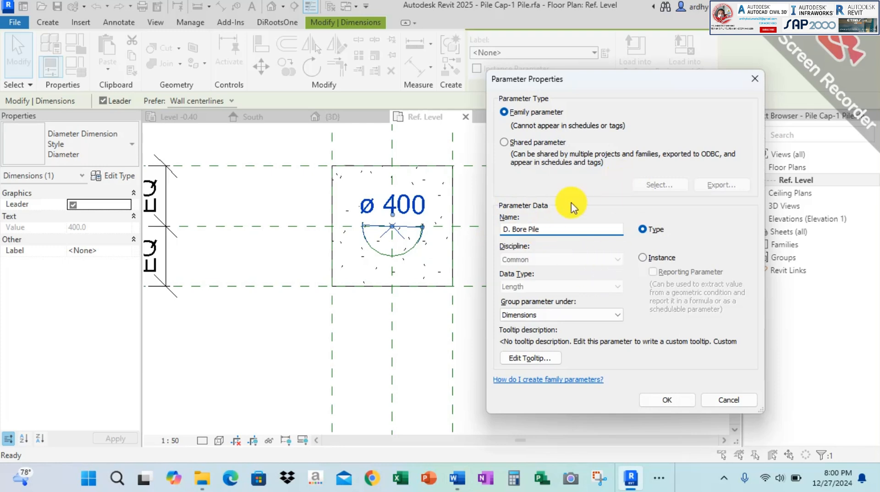
drag(601, 84, 589, 87)
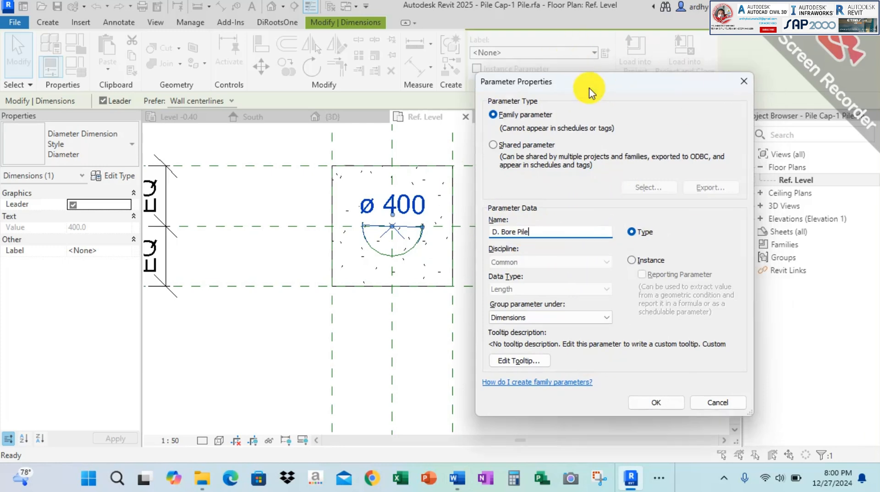
click(656, 402)
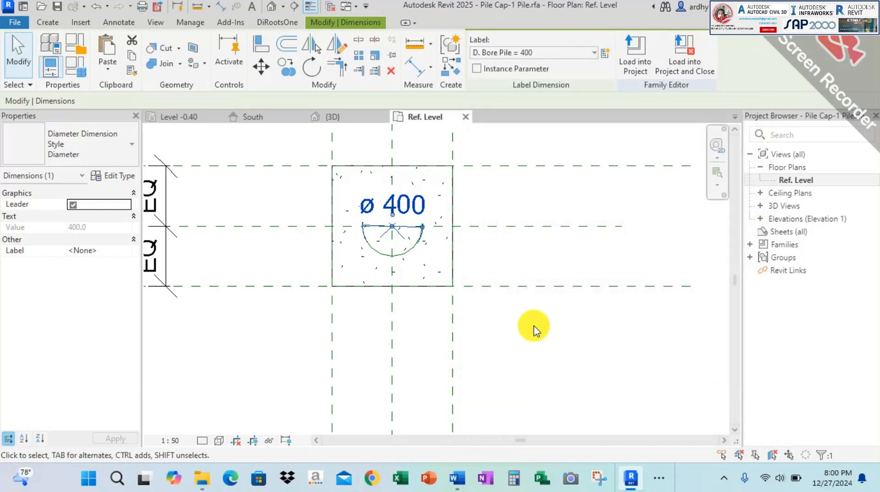
click(520, 328)
Review the labelled diameter dimension and its D. Bore Pile parameter in Family Types, applying the PC 1 type
scroll(365, 178, up, 1)
middle_drag(394, 197, 422, 151)
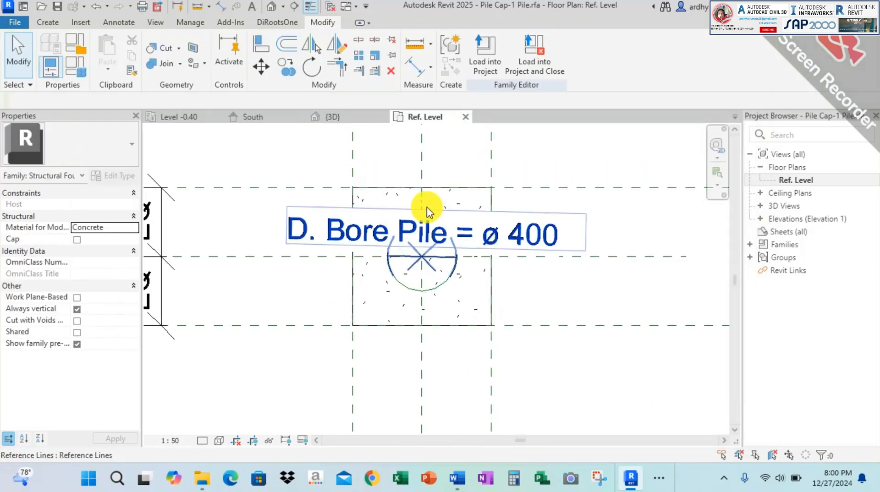
middle_drag(295, 181, 355, 254)
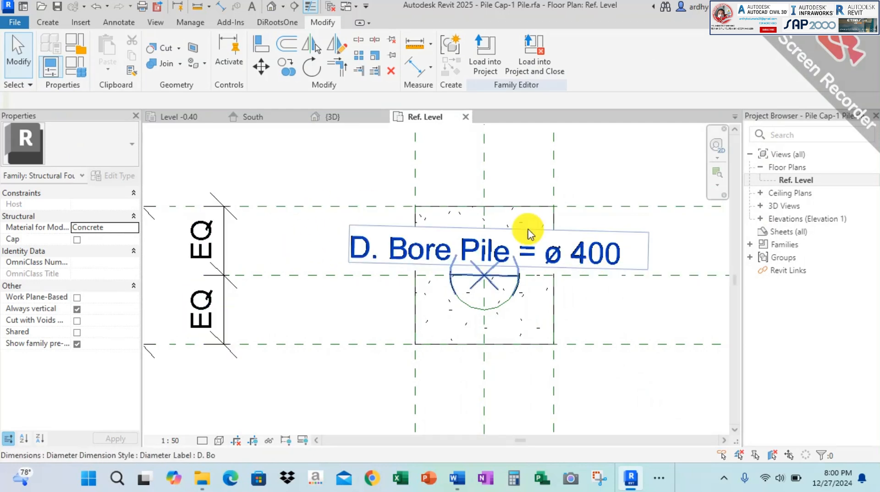
click(84, 74)
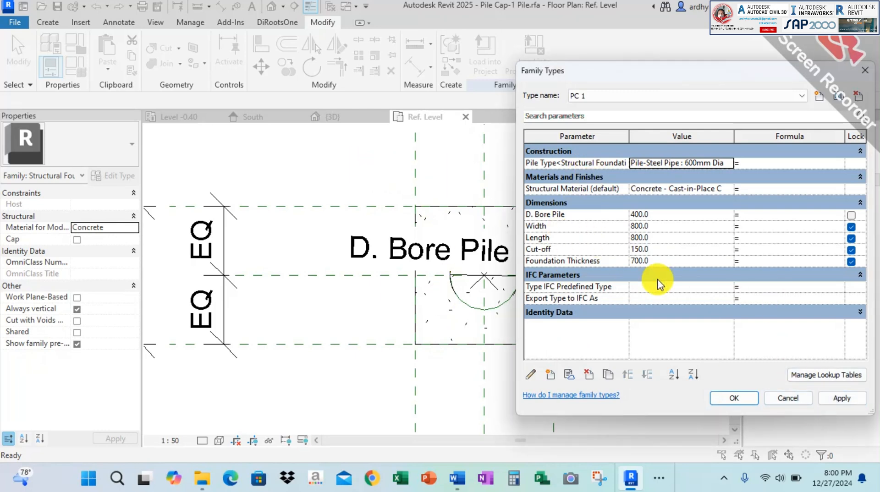
click(842, 398)
click(734, 398)
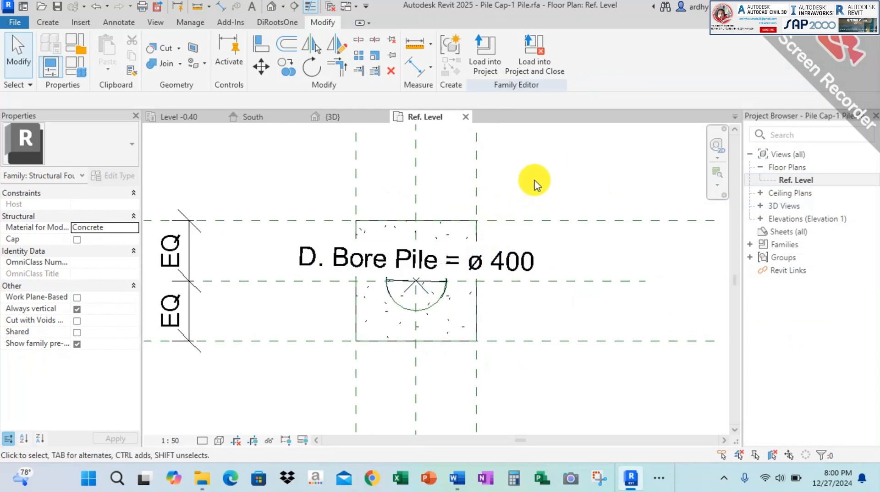
scroll(534, 152, down, 1)
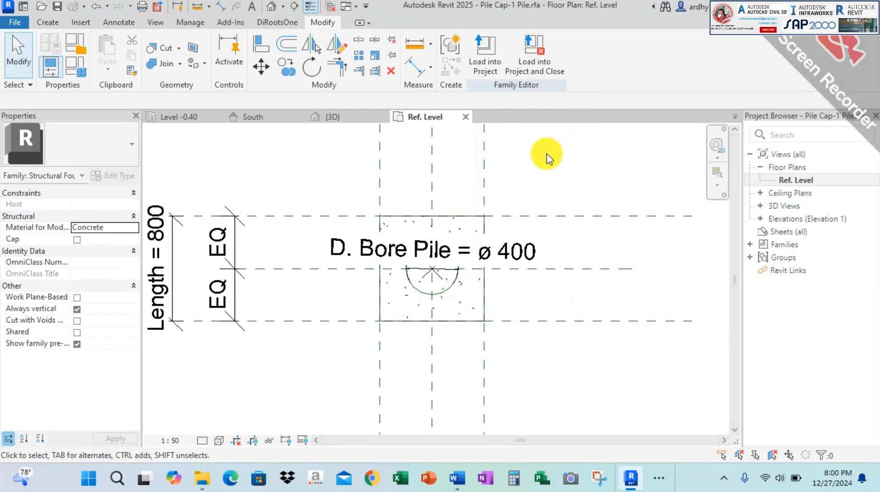
middle_drag(544, 156, 568, 160)
middle_drag(563, 202, 553, 201)
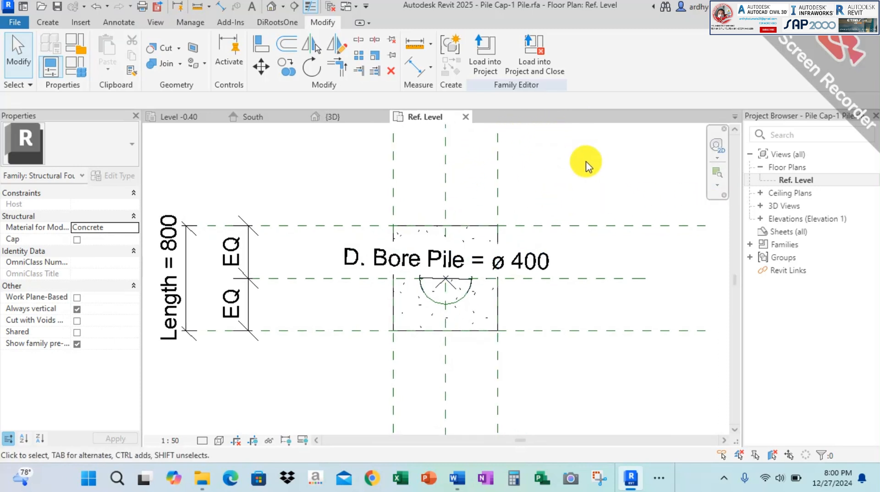
Open the Front elevation and set its view scale to a custom 1:35
click(762, 220)
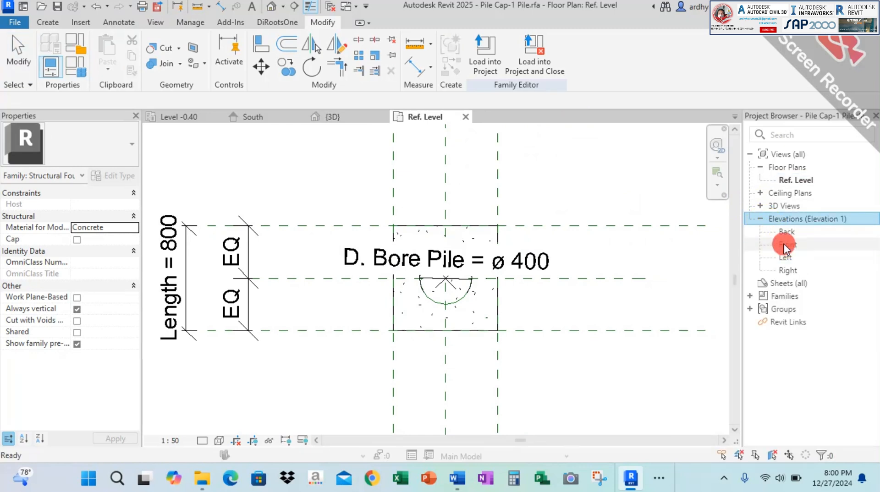
click(785, 246)
double_click(788, 250)
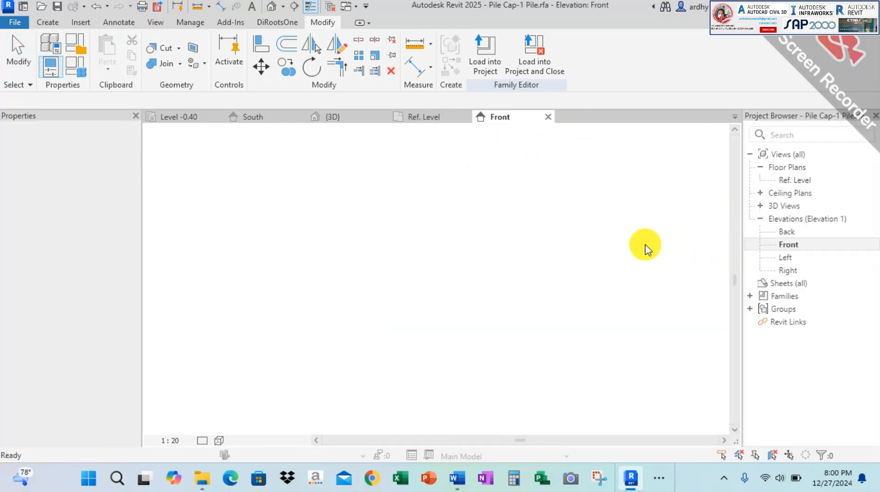
scroll(395, 312, up, 2)
click(170, 441)
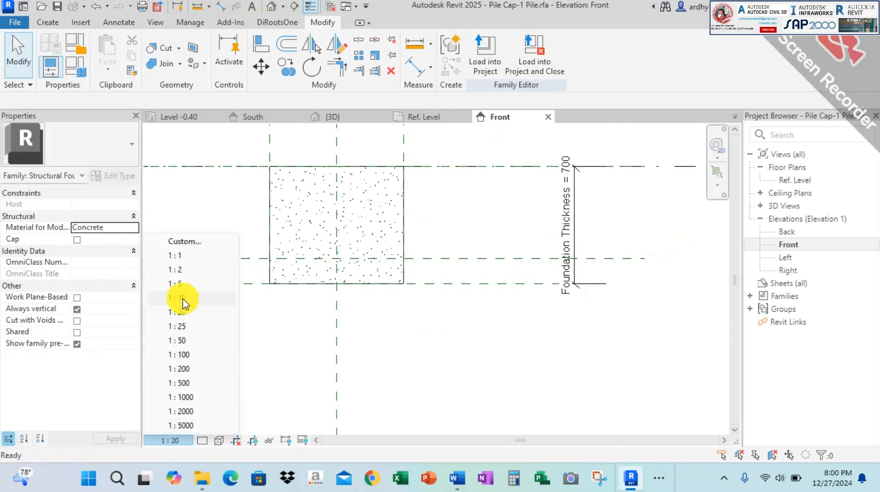
click(185, 242)
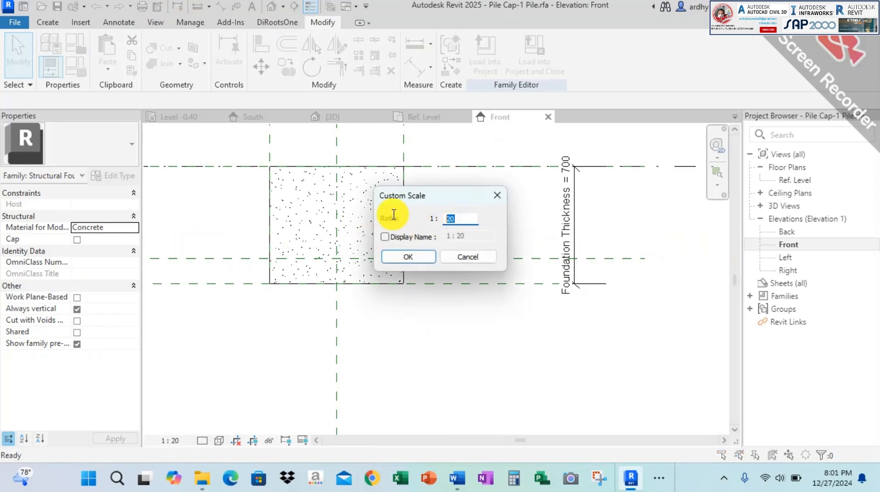
text(35)
click(408, 257)
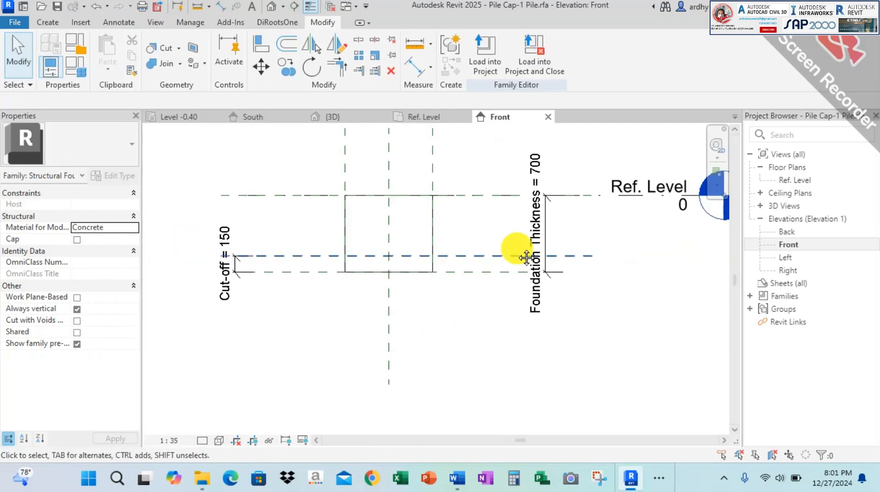
scroll(546, 224, down, 2)
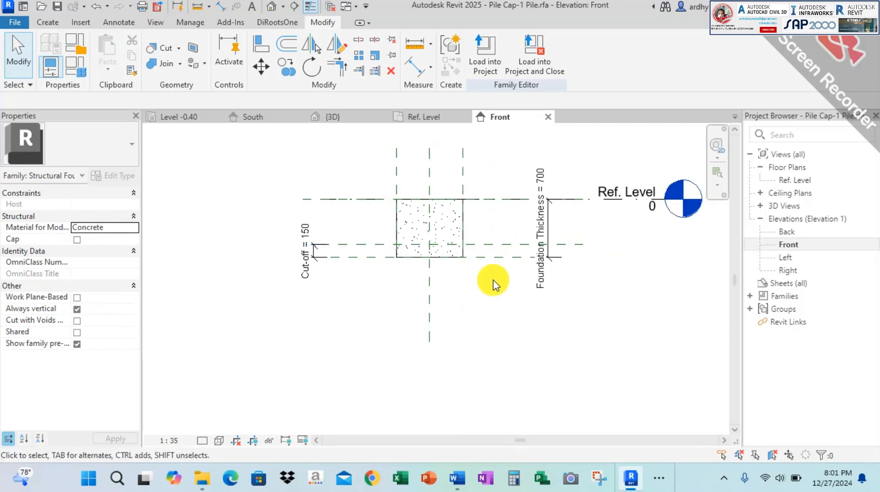
Draw a horizontal reference plane about 891 mm below the underside of the pile cap
click(46, 22)
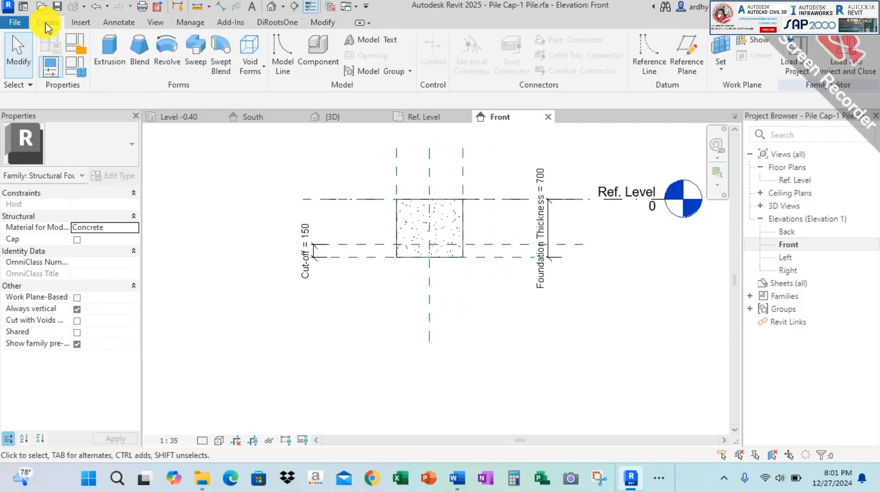
click(686, 69)
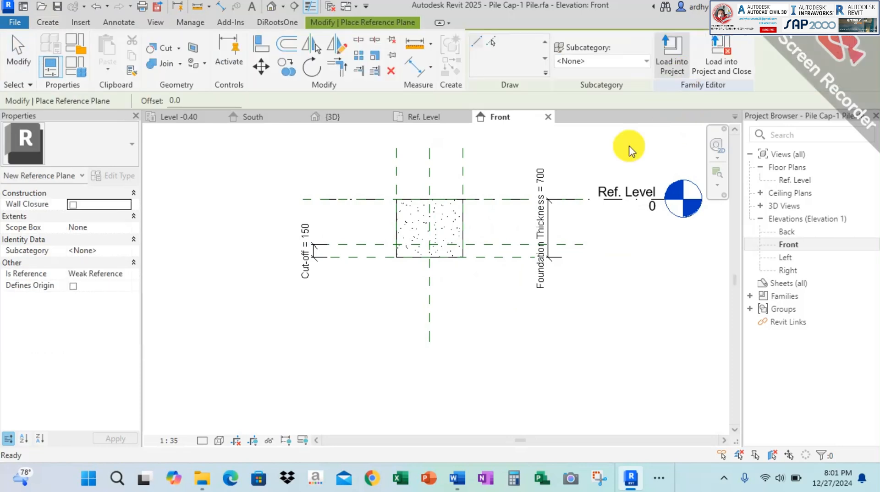
click(320, 330)
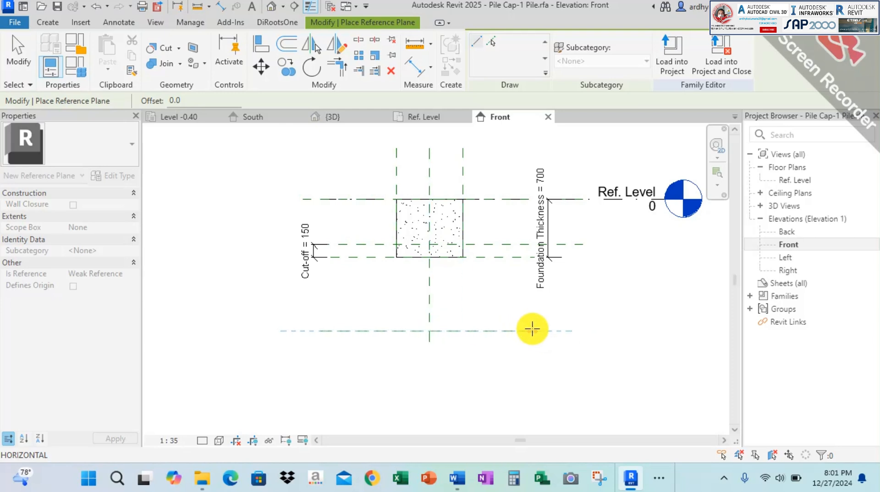
click(536, 330)
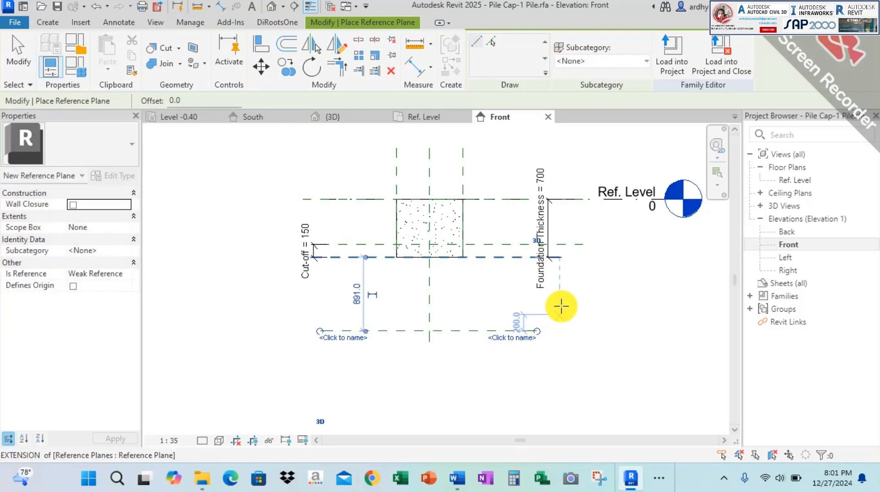
key(Escape)
key(Escape)
Place an aligned dimension between the pile cap's underside reference plane and the new lower reference plane
scroll(486, 316, up, 2)
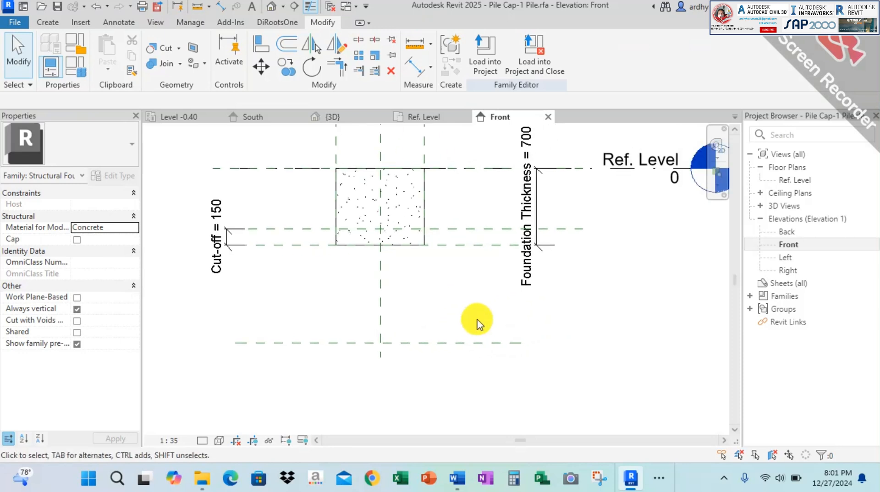
click(221, 7)
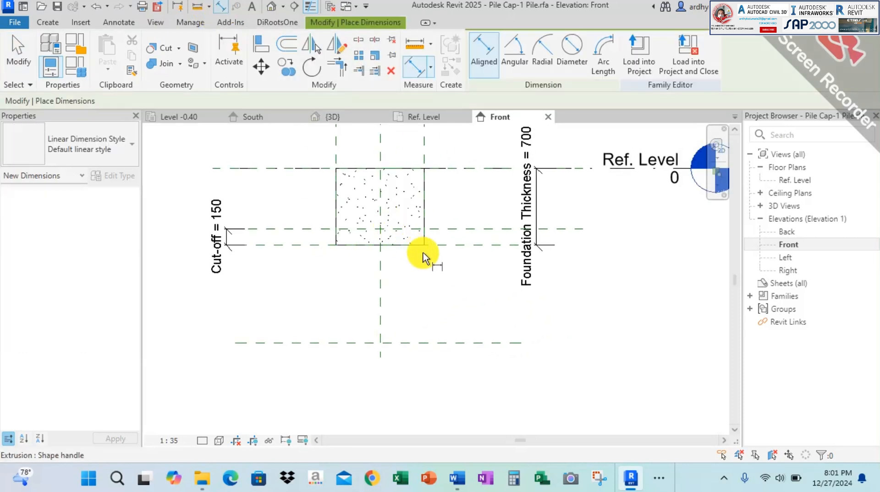
click(458, 243)
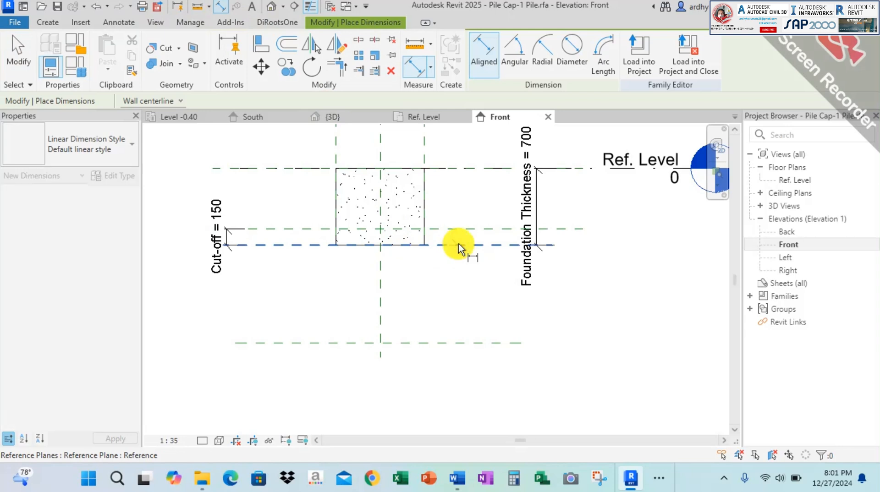
click(458, 243)
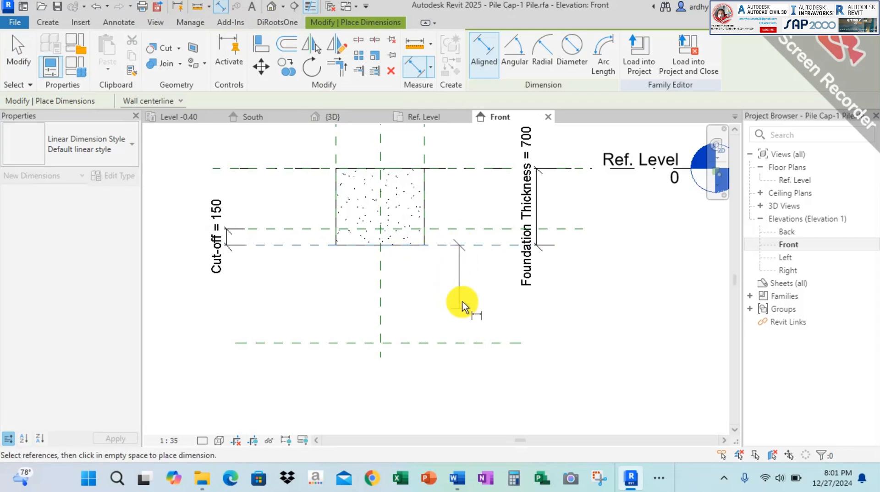
click(455, 344)
click(570, 337)
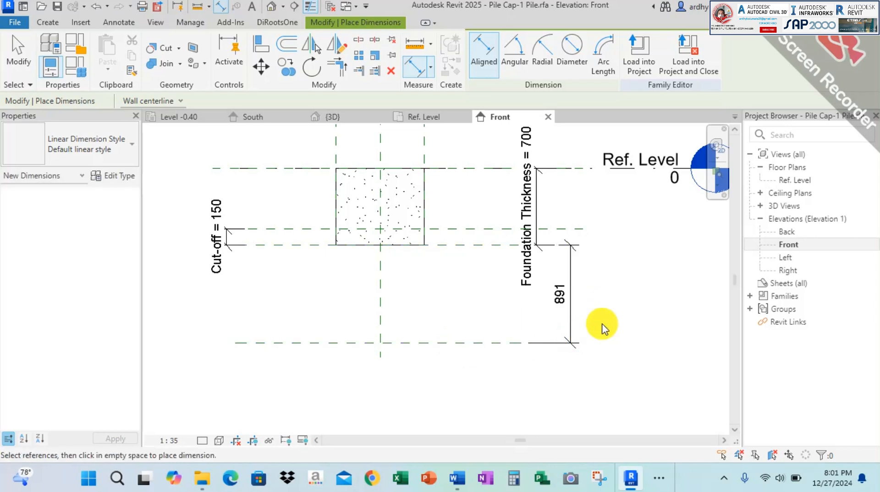
key(Escape)
Set the distance from the pile cap's underside to the lower reference plane to 2500 mm
scroll(614, 330, down, 1)
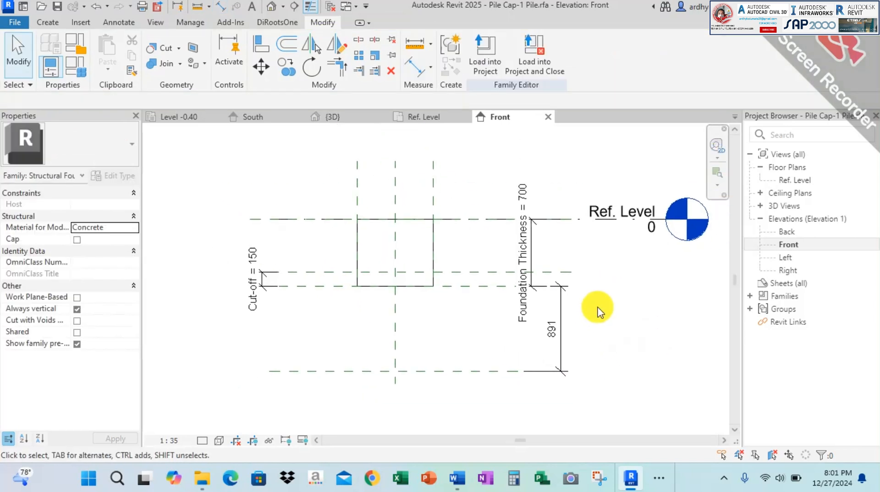
middle_drag(579, 323, 587, 320)
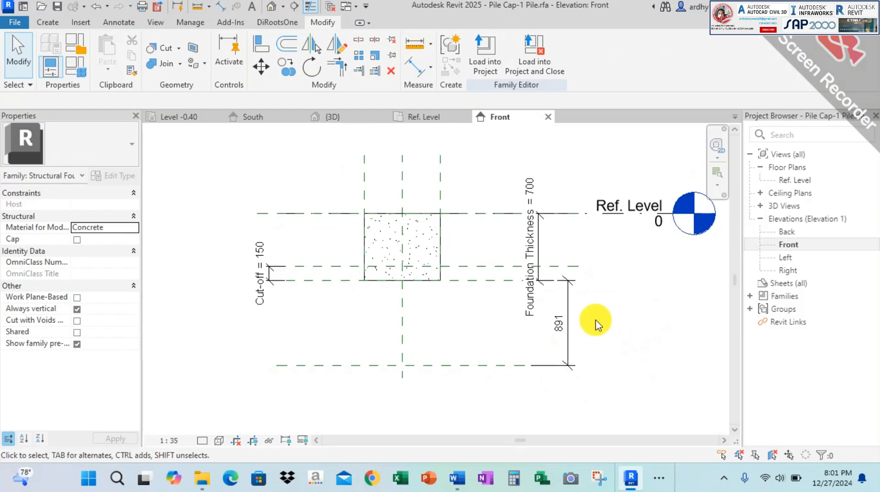
click(476, 366)
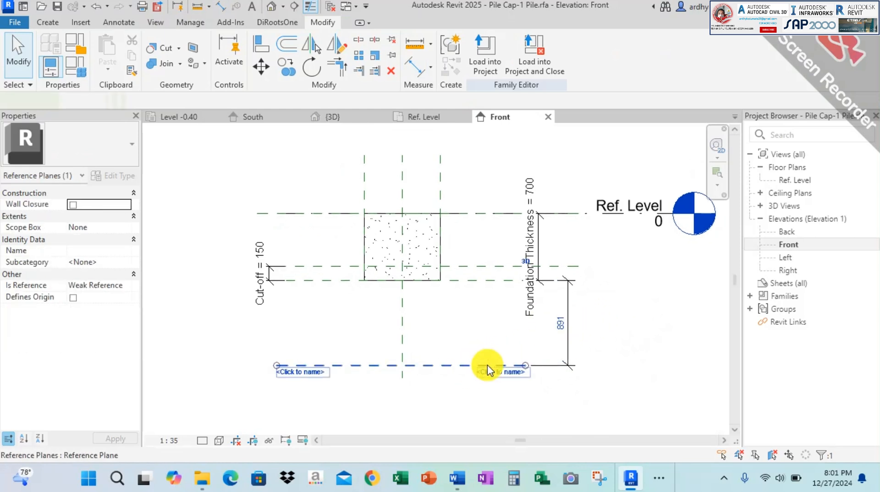
click(560, 326)
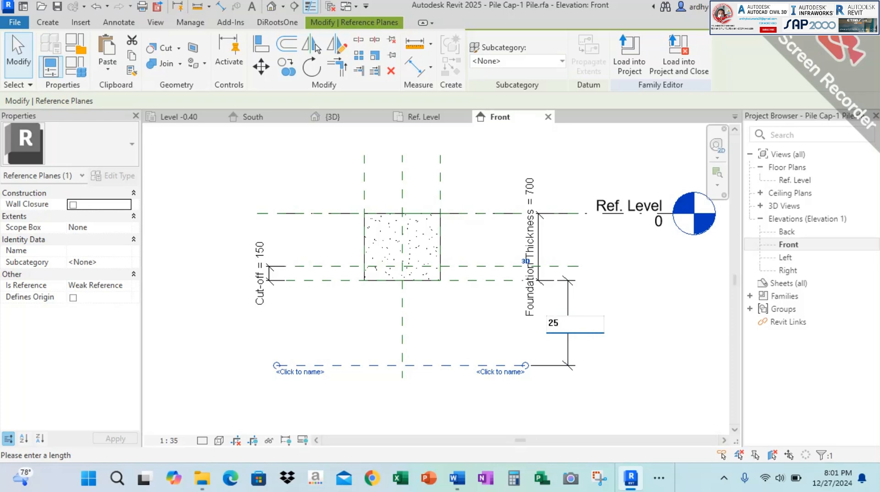
text(2500)
key(Return)
click(597, 297)
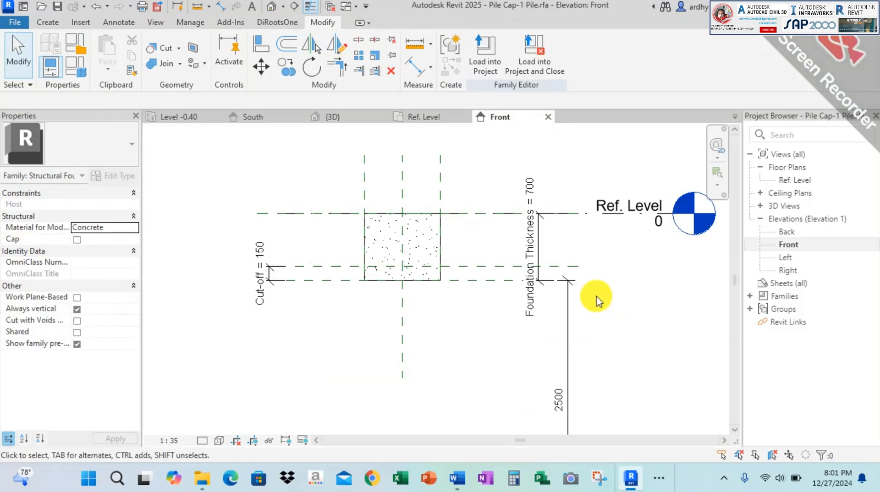
Switch to the Word guide and examine the figure showing the foundation depth parameter, Kedalaman Pondasi
key(alt+Tab)
scroll(515, 300, down, 6)
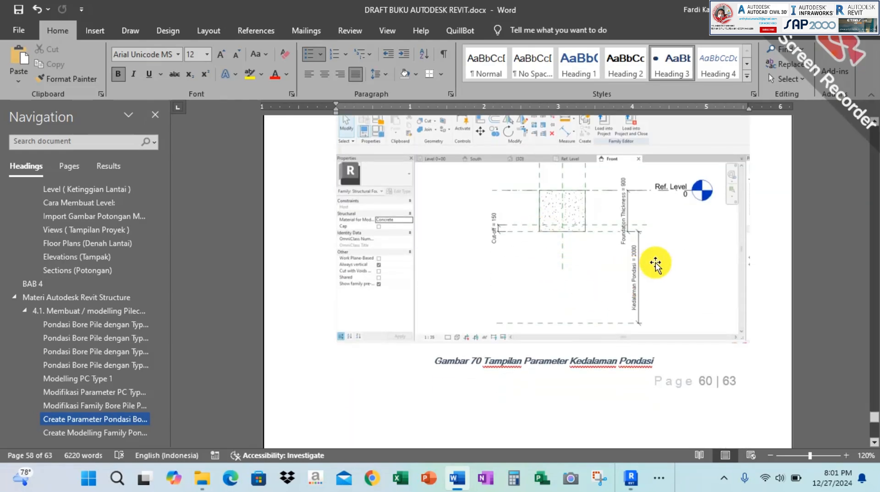
Switch back to Revit and set the distance from the pile cap's underside to the lower reference plane to 2000 mm
key(alt+Tab)
scroll(556, 305, down, 4)
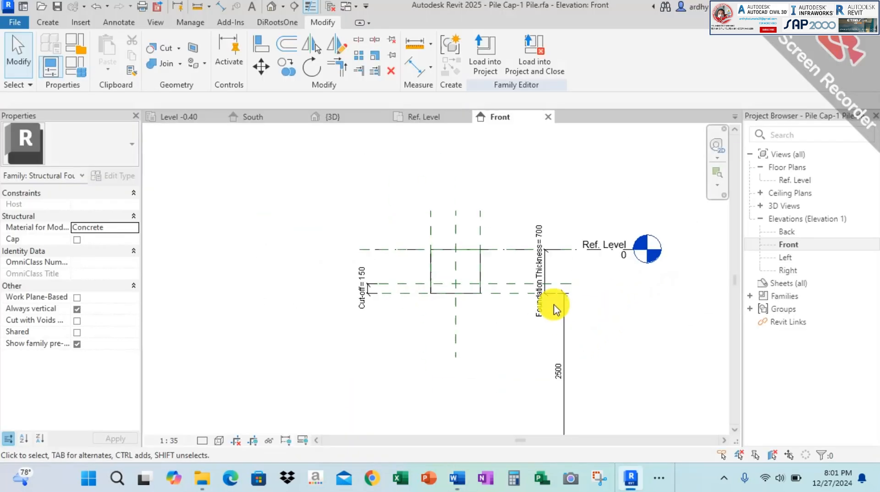
scroll(505, 362, up, 3)
click(418, 336)
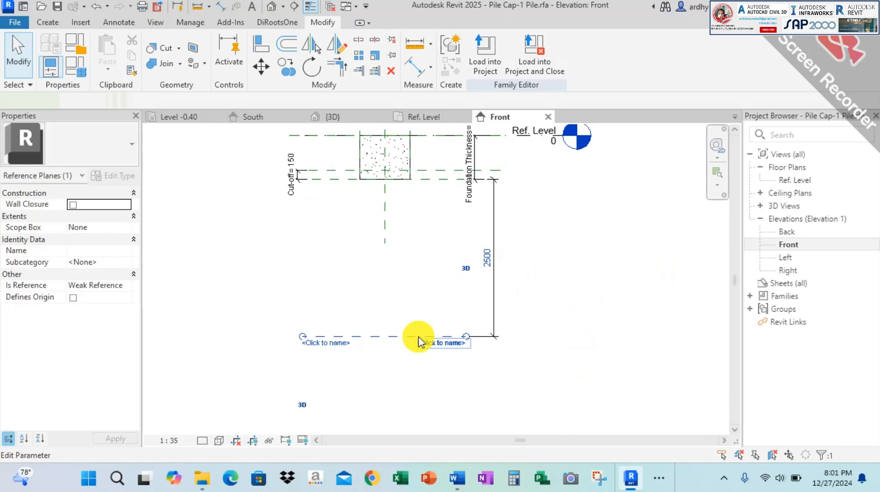
click(489, 257)
key(Return)
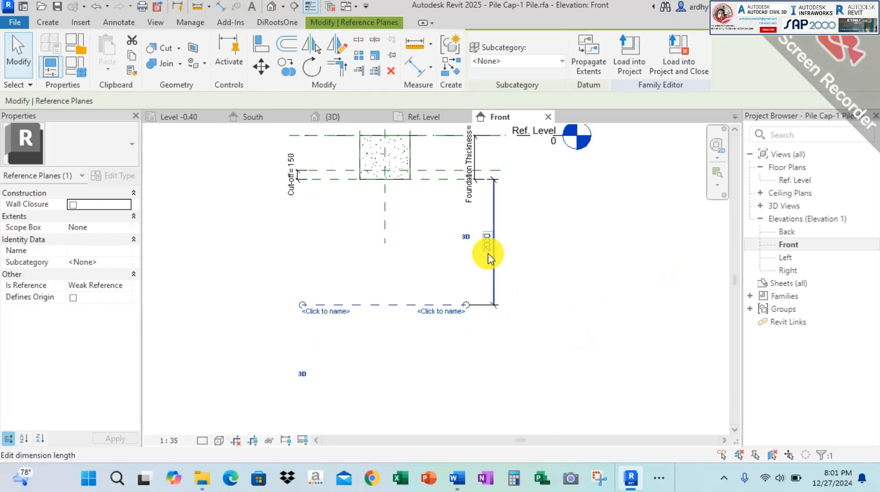
click(574, 305)
scroll(500, 202, up, 2)
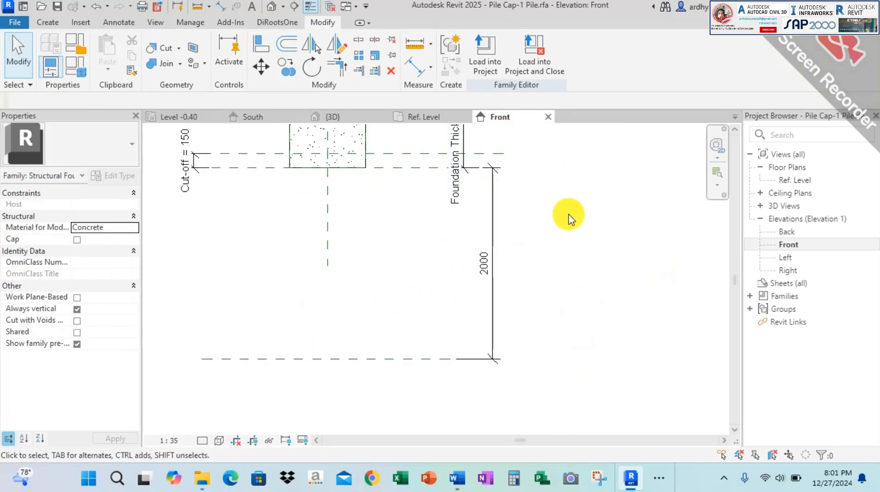
middle_drag(569, 214, 615, 244)
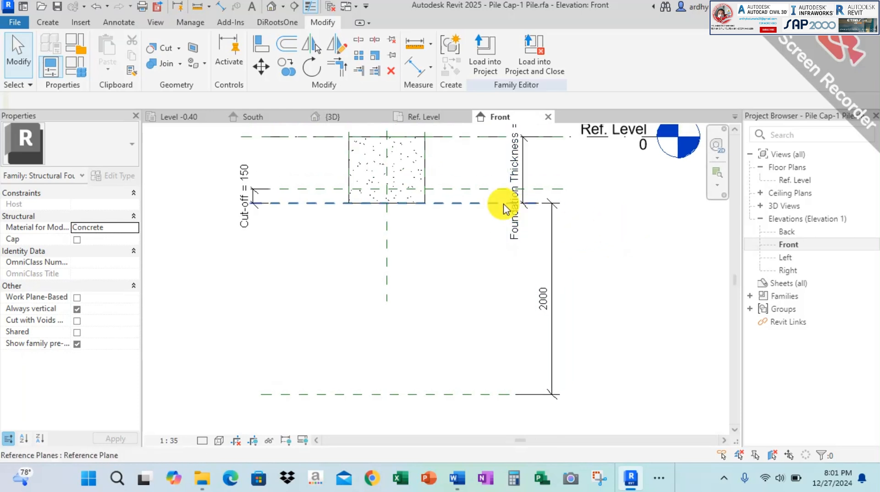
Label the 2000 mm dimension below the pile cap with a new family type parameter named Kedalaman Pondasi
click(433, 117)
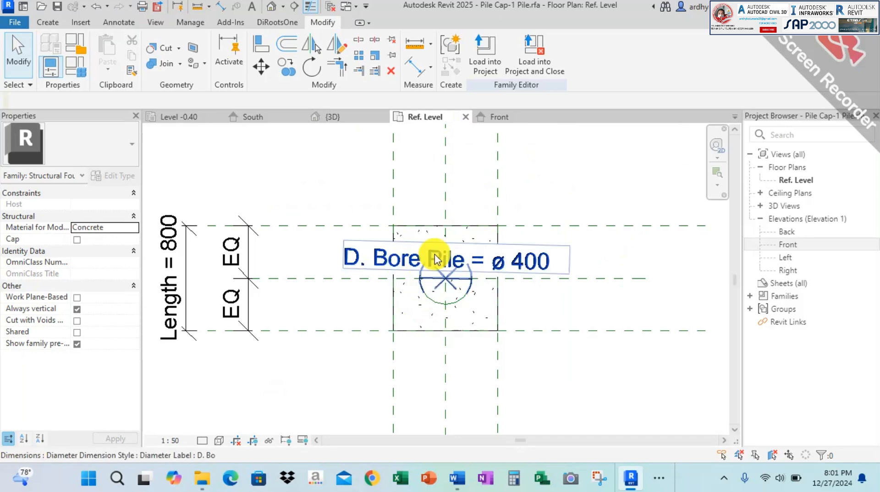
click(498, 117)
click(553, 265)
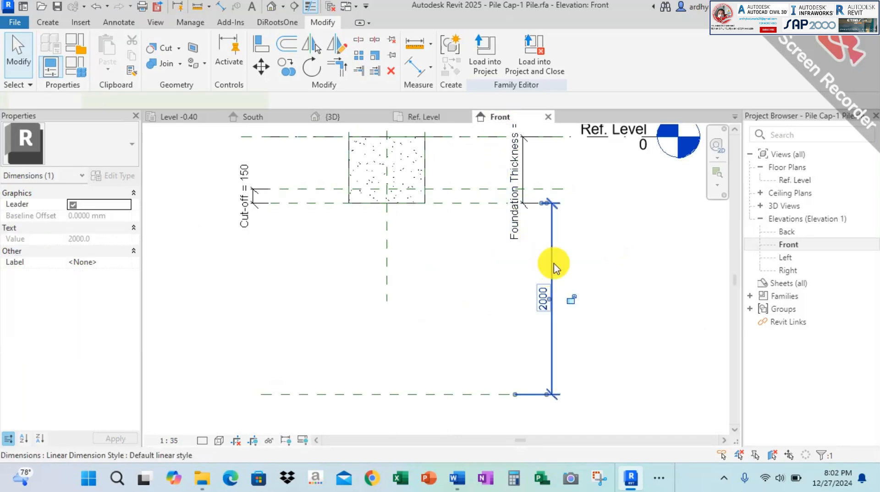
key(alt+Tab)
key(alt+Tab)
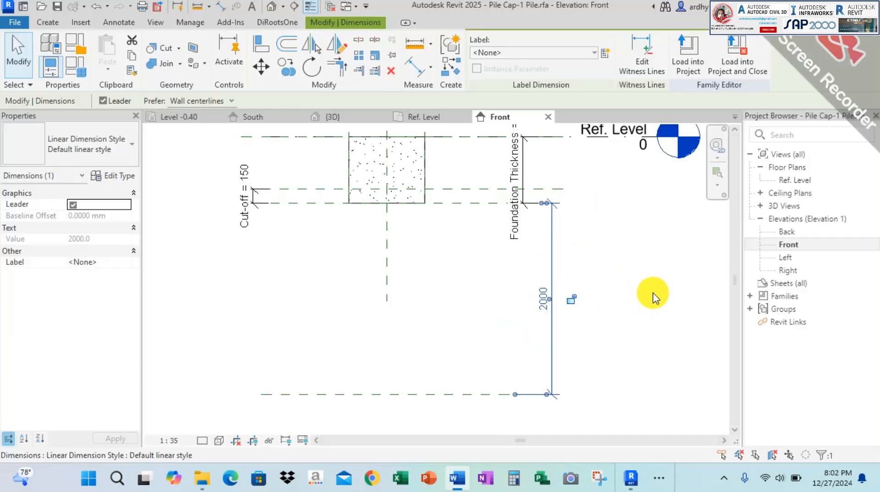
click(588, 268)
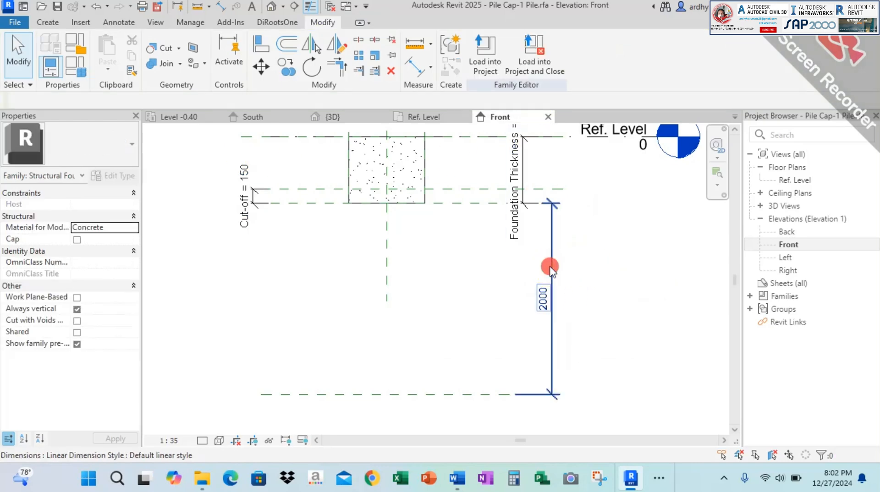
click(551, 266)
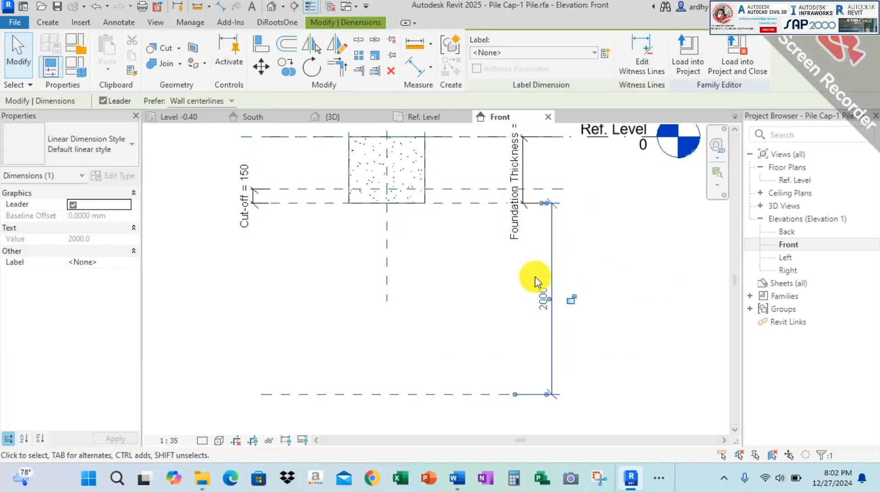
click(610, 59)
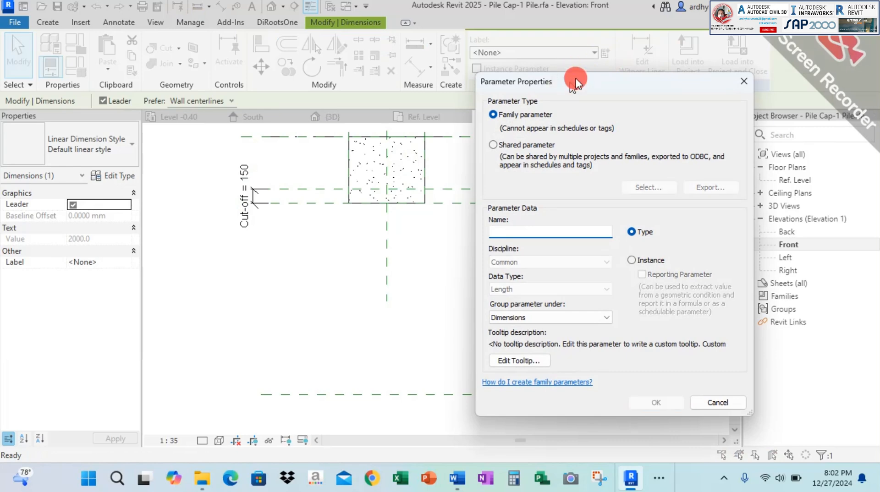
drag(672, 54, 386, 97)
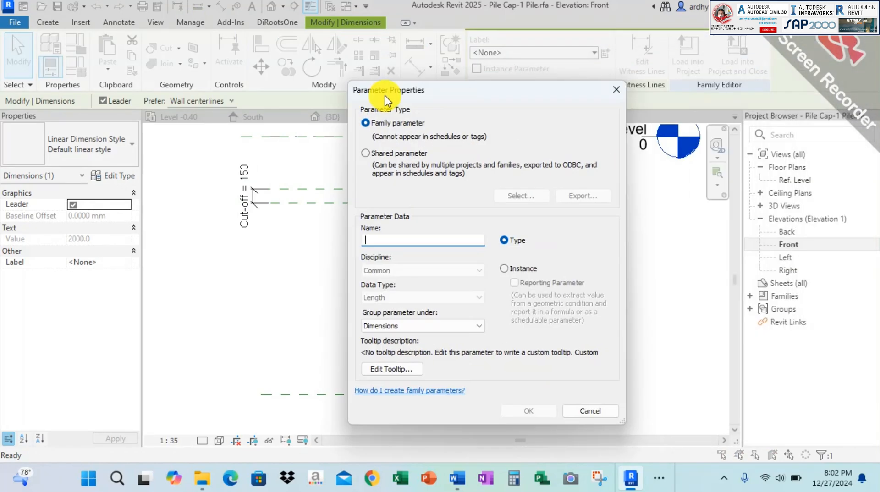
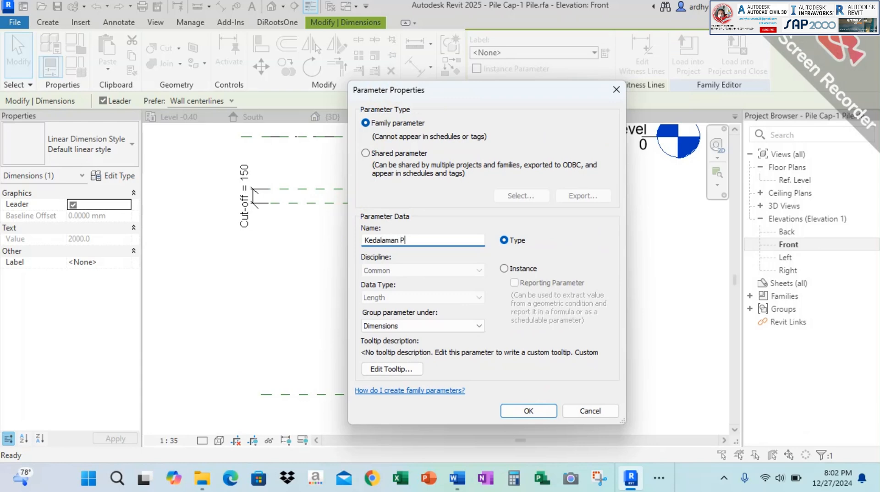
key(Return)
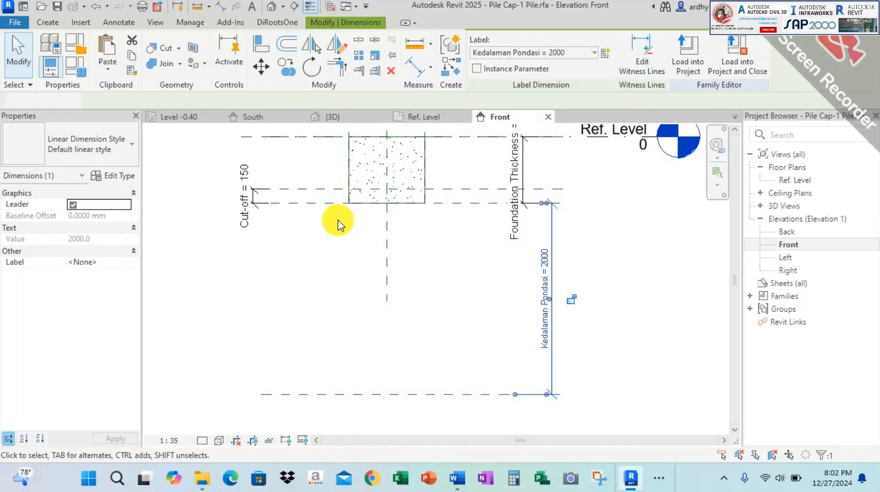
click(615, 262)
Set the Kedalaman Pondasi parameter of type PC 1 to 1500 mm and apply it
scroll(587, 256, down, 2)
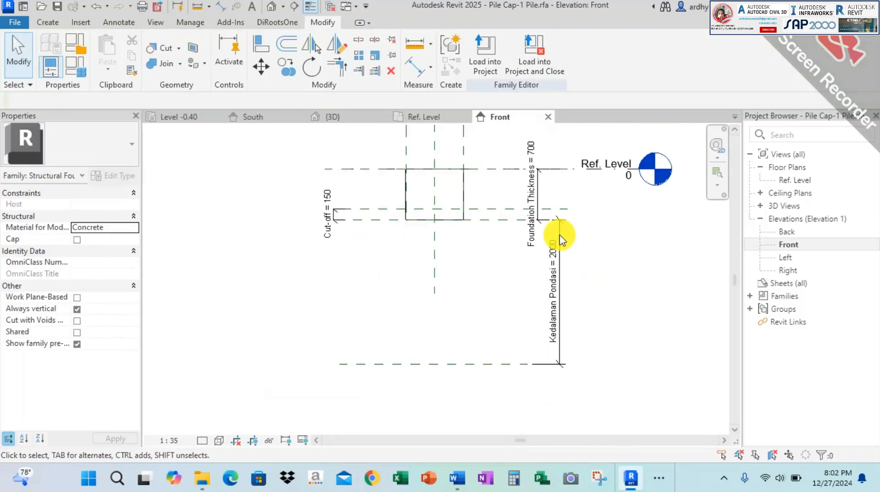
scroll(571, 283, up, 1)
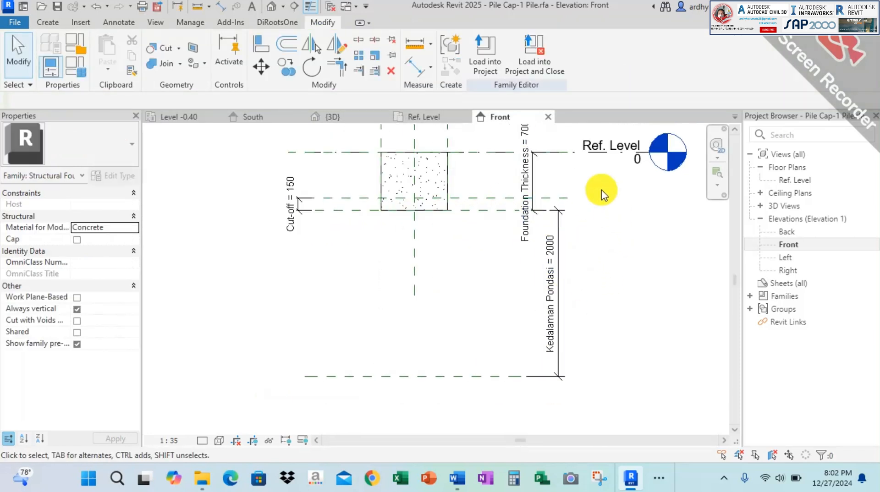
middle_drag(599, 265, 608, 276)
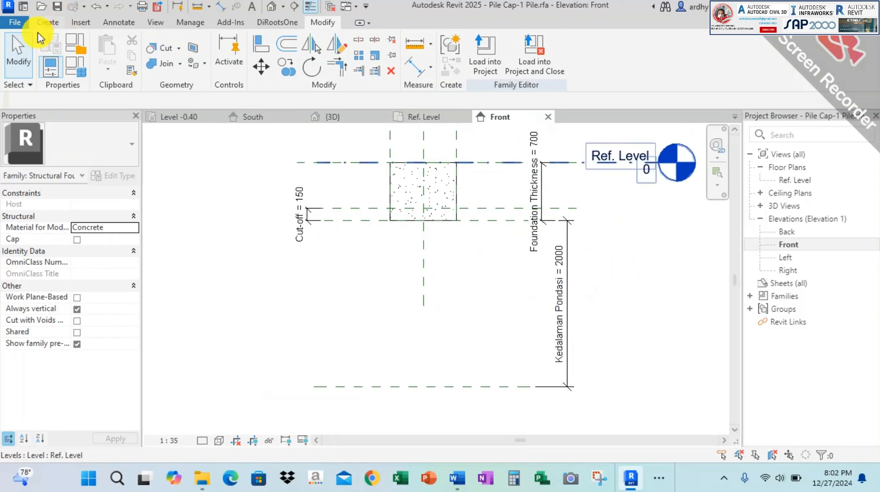
click(73, 68)
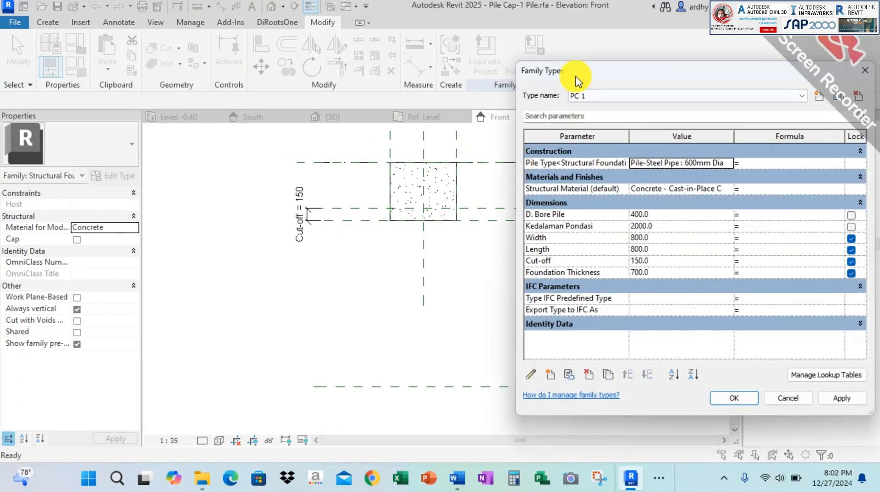
mouse_move(574, 80)
mouse_down()
mouse_move(206, 59)
mouse_move(122, 43)
mouse_move(59, 43)
mouse_move(57, 50)
mouse_move(82, 53)
mouse_up()
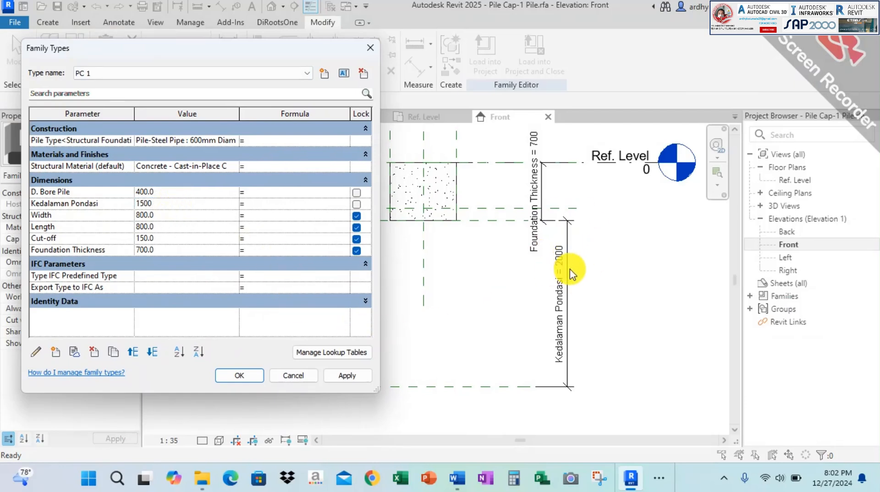
click(347, 376)
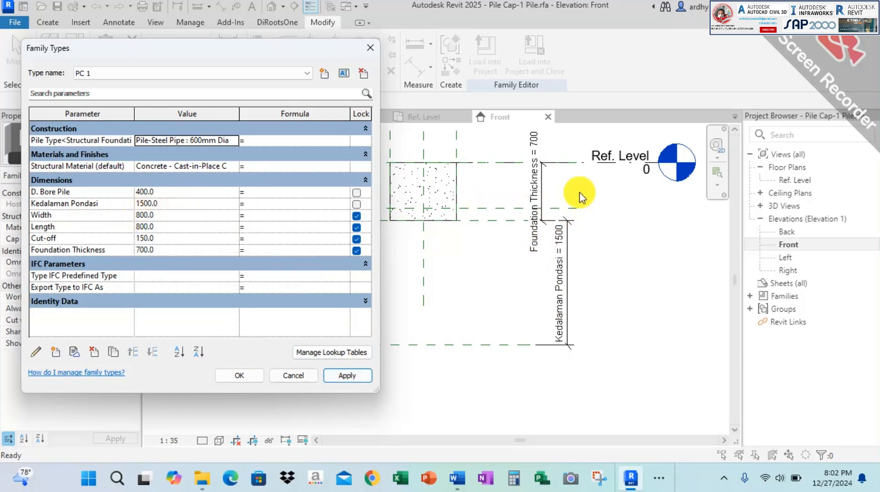
Flex the Foundation Thickness of type PC 1 to 900 mm and return it to 700 mm
click(177, 248)
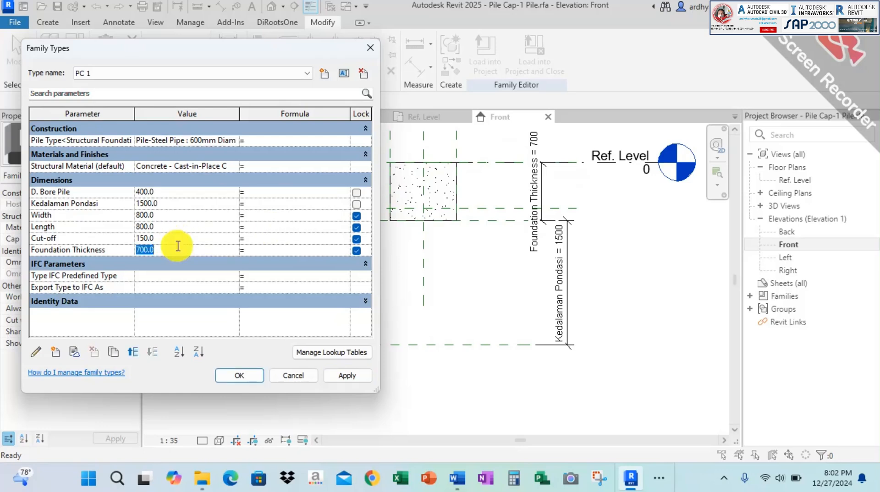
text(900)
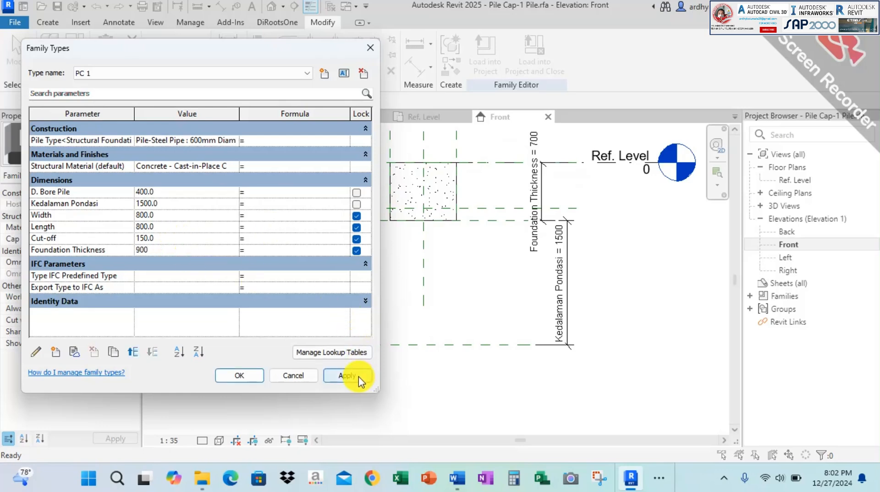
click(348, 376)
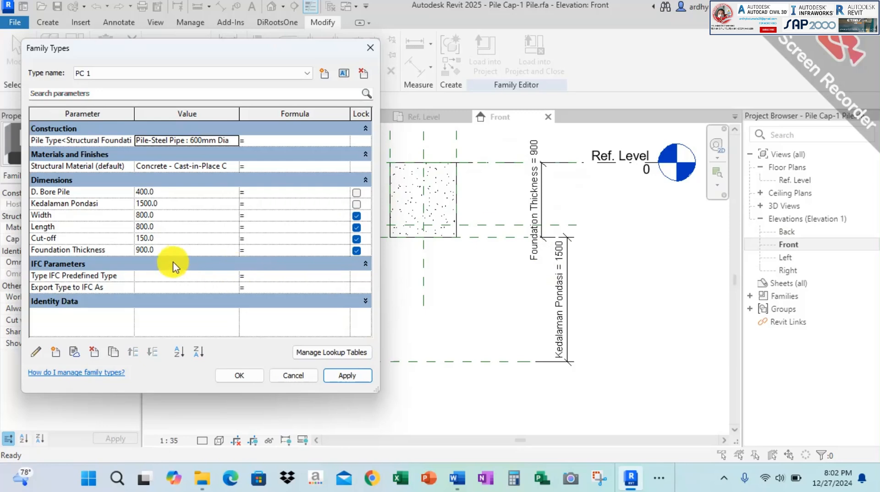
click(177, 250)
text(700)
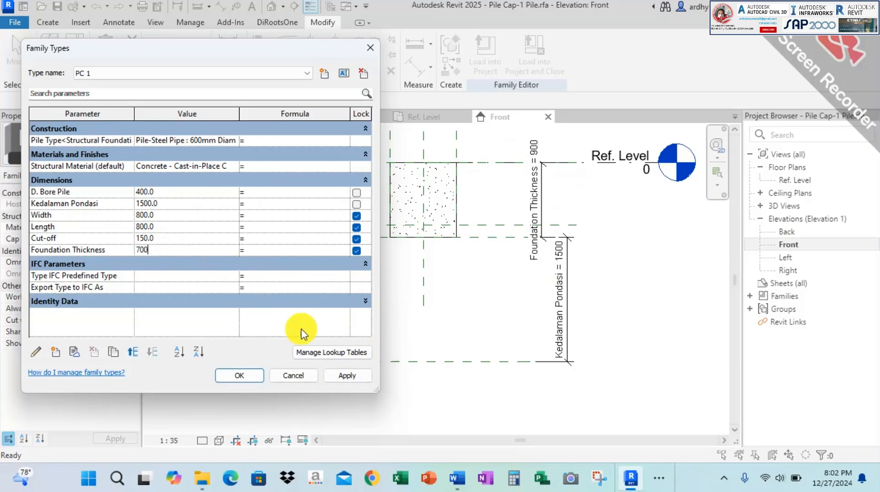
click(347, 375)
click(239, 375)
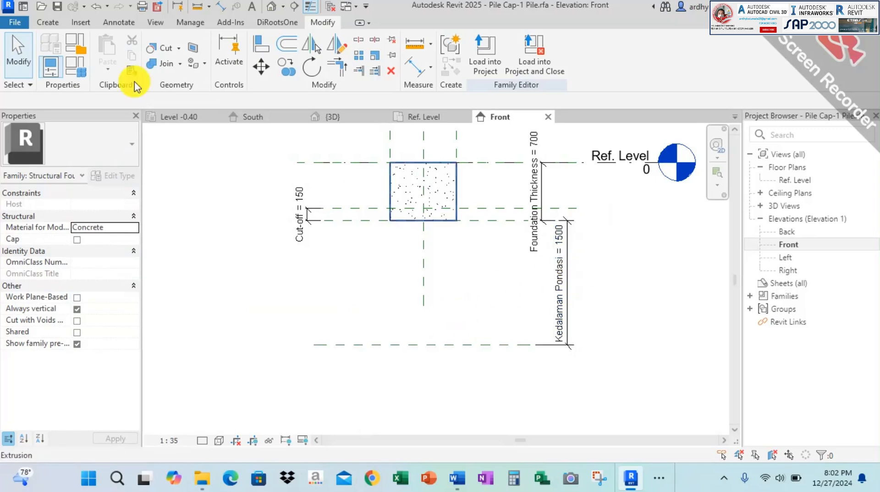
Set the Kedalaman Pondasi parameter of type PC 1 to 2000 mm and accept the family types
click(84, 71)
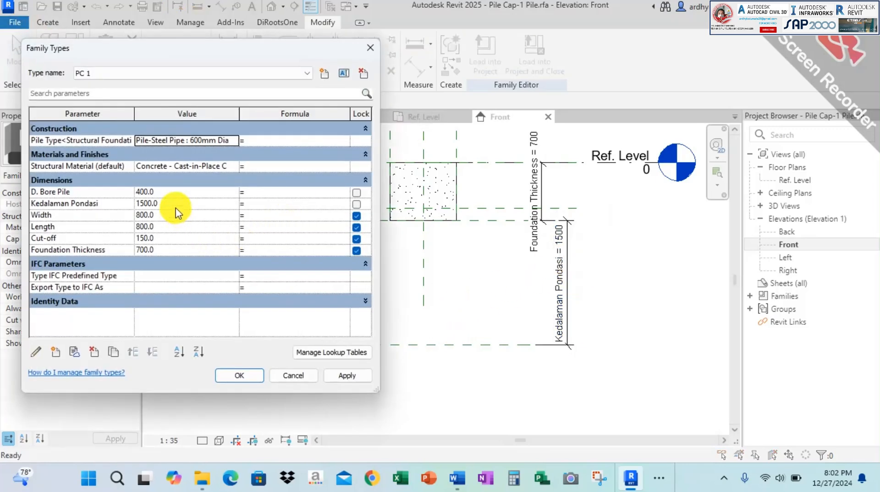
click(176, 207)
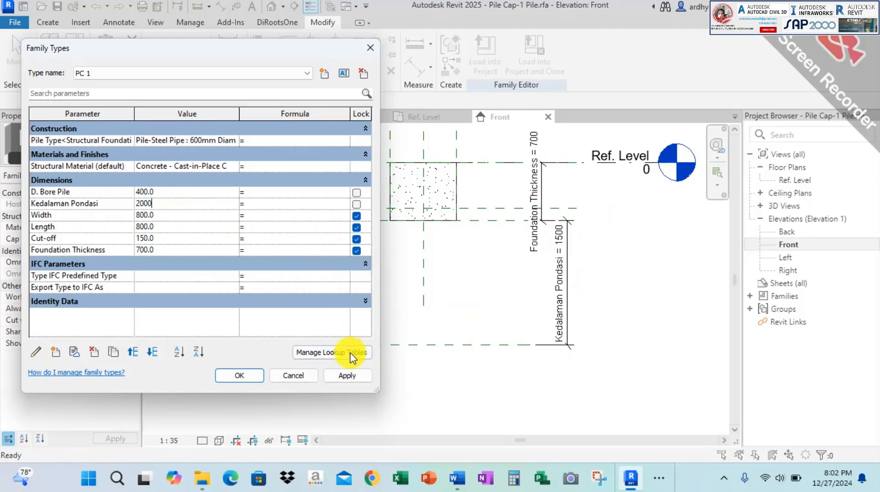
click(351, 380)
click(250, 378)
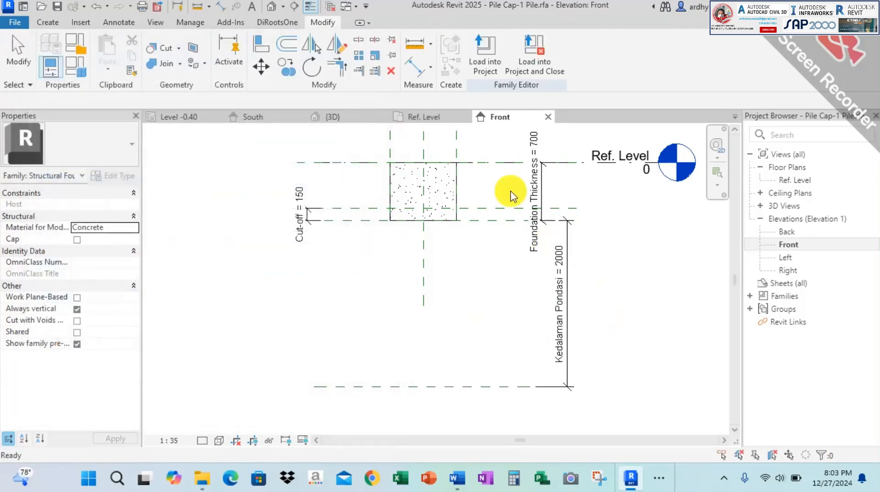
Open the Ref. Level plan, switch to the Word guide and read the steps under Create Modelling Family Pondasi Bore Pile PC Type 1
click(437, 118)
key(alt+Tab)
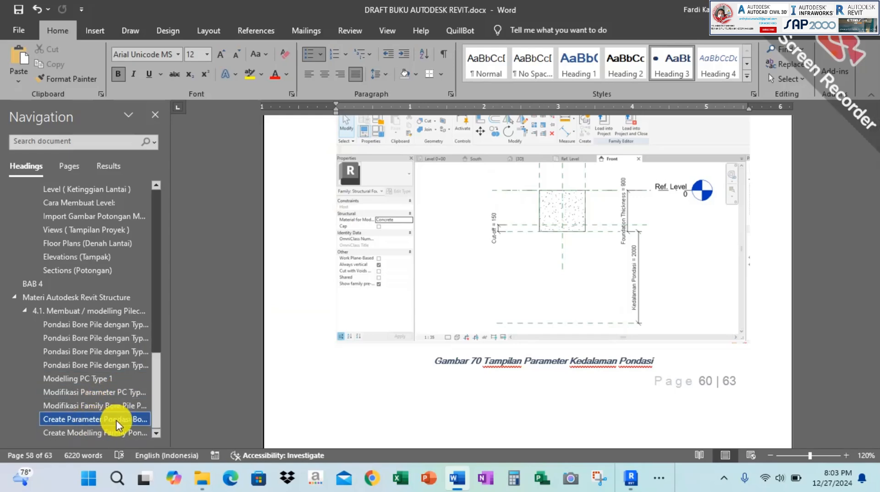
scroll(614, 274, down, 6)
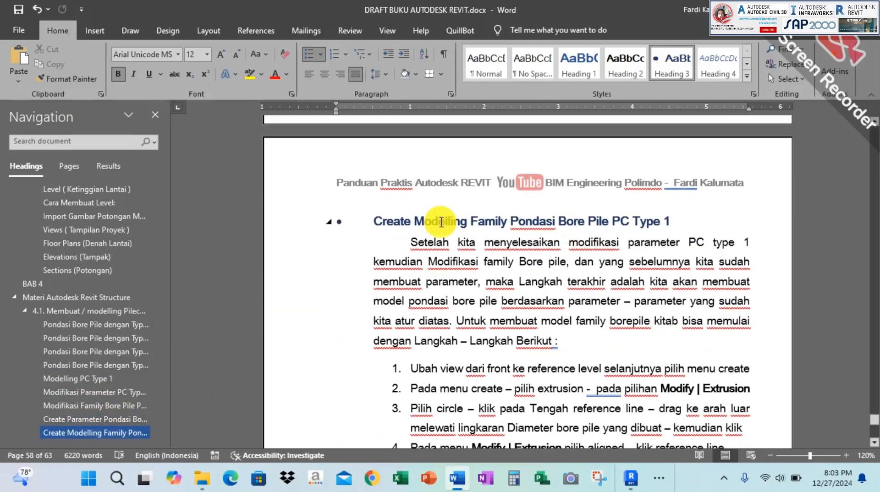
scroll(442, 222, down, 3)
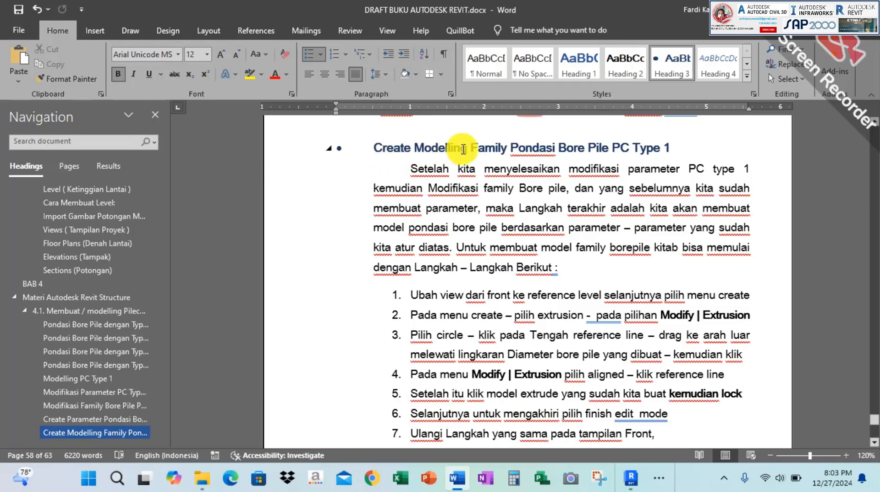
scroll(615, 231, down, 3)
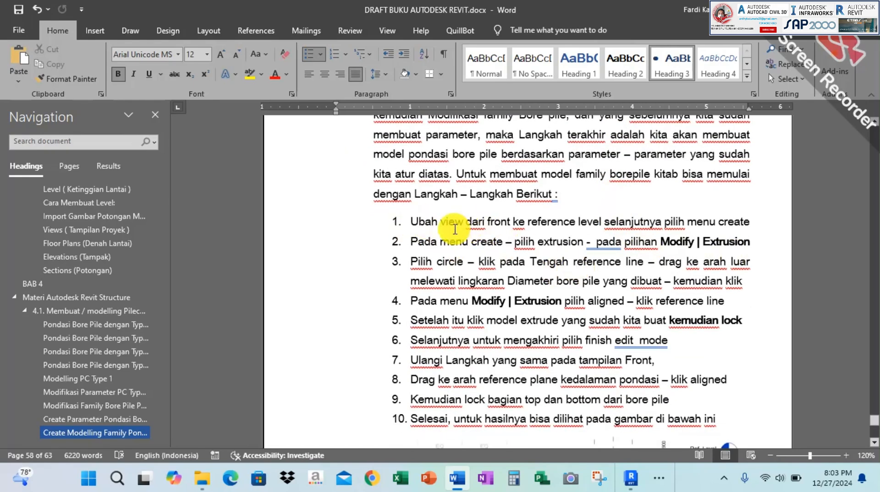
key(alt+Tab)
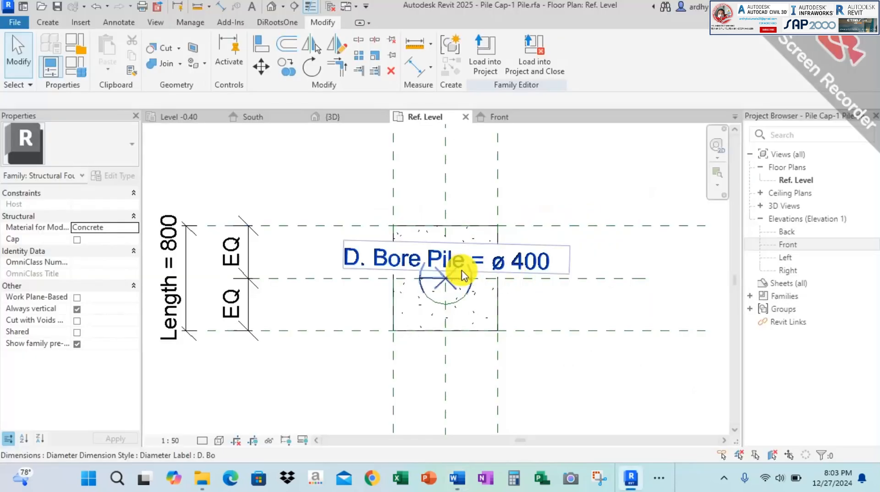
key(alt+Tab)
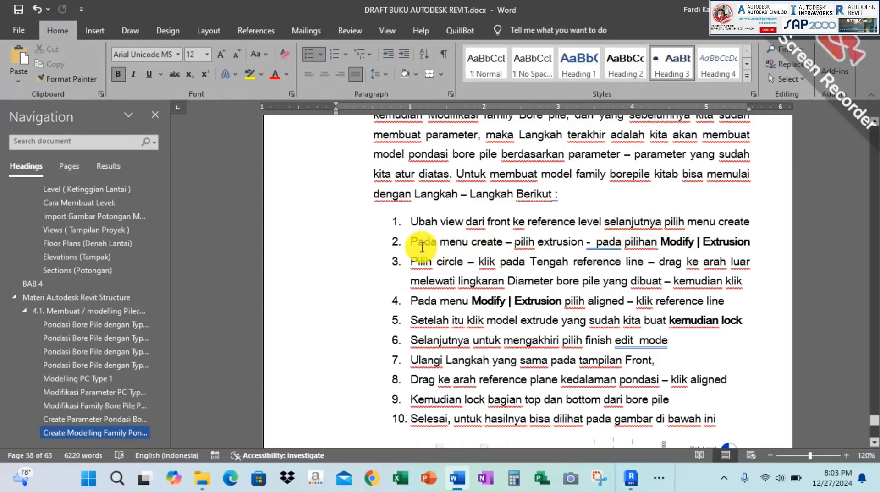
scroll(460, 242, down, 2)
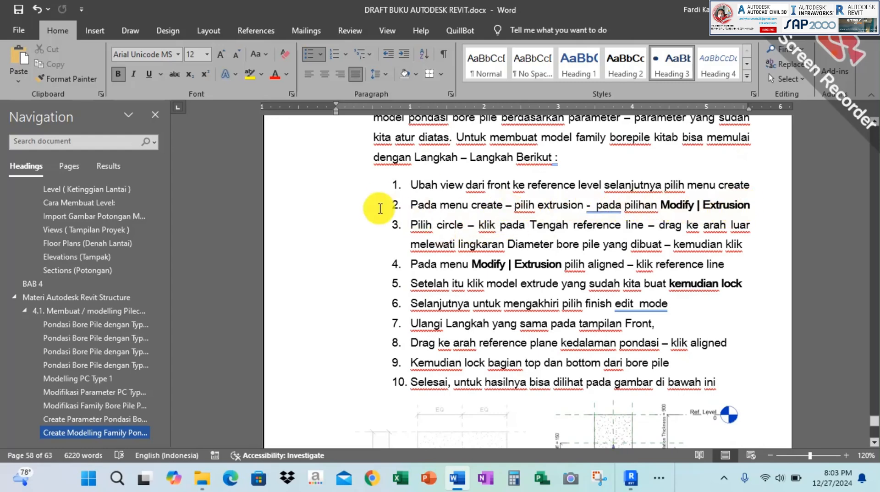
Switch to Revit and sketch an extrusion circle with a radius of about 360 mm, centred on the bore pile reference circle in the Ref. Level plan
scroll(380, 209, down, 2)
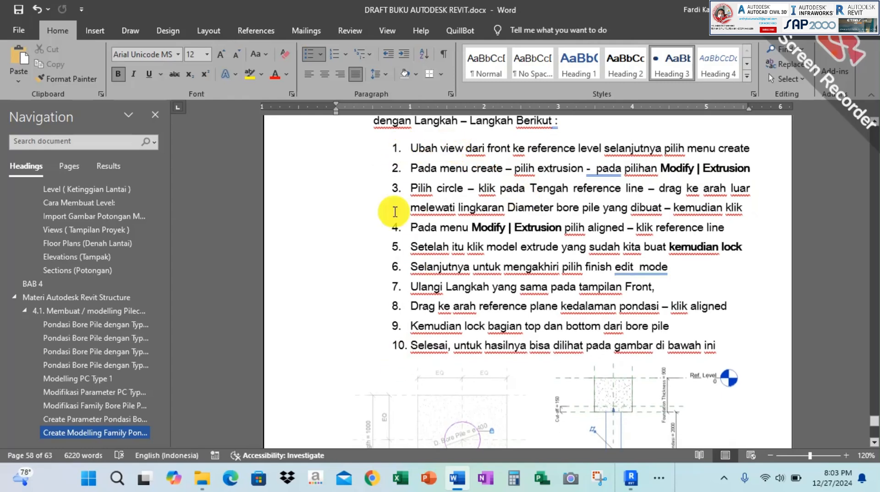
key(alt+Tab)
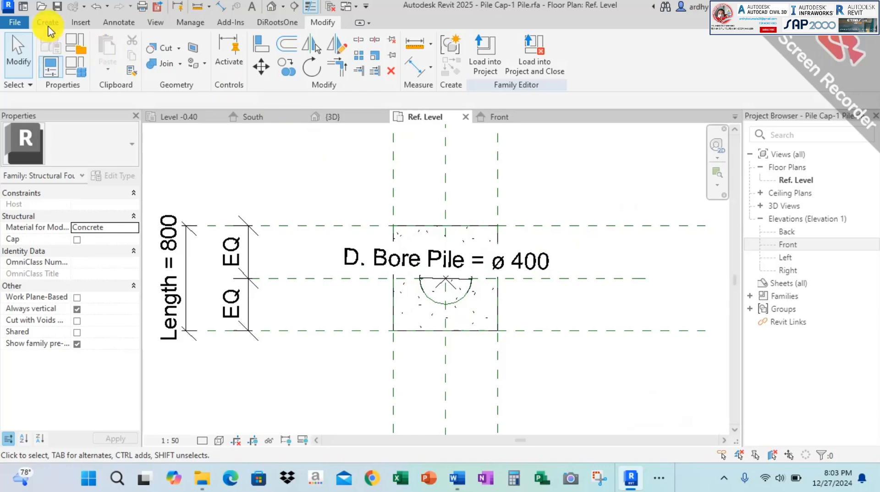
click(49, 24)
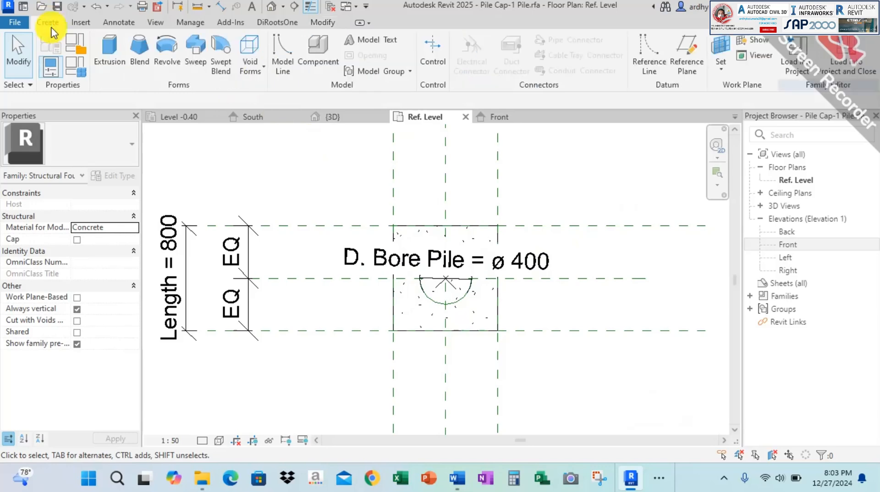
click(110, 46)
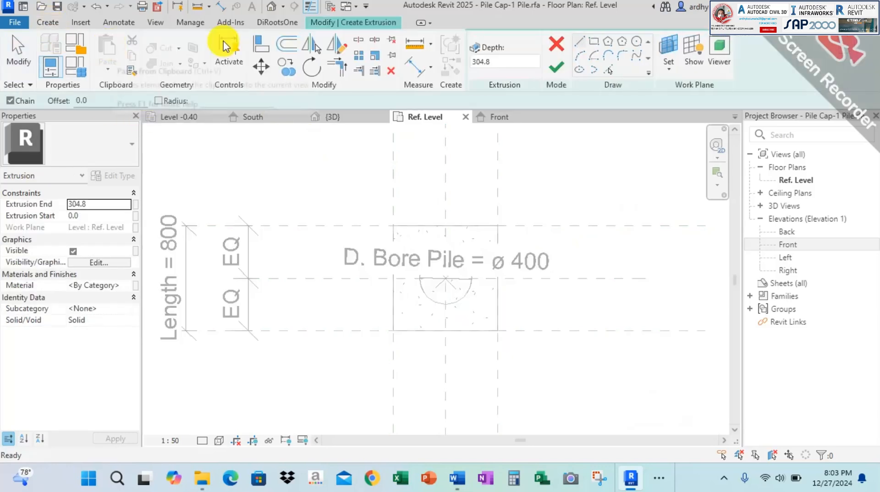
click(636, 45)
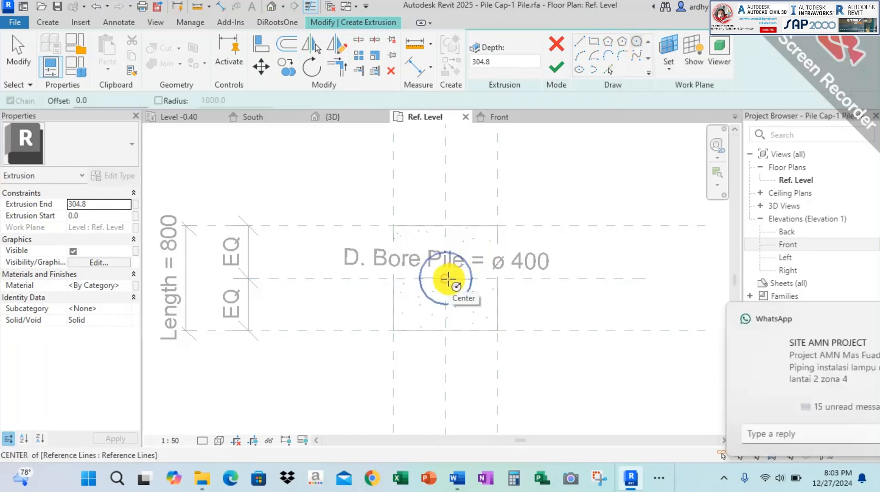
click(849, 319)
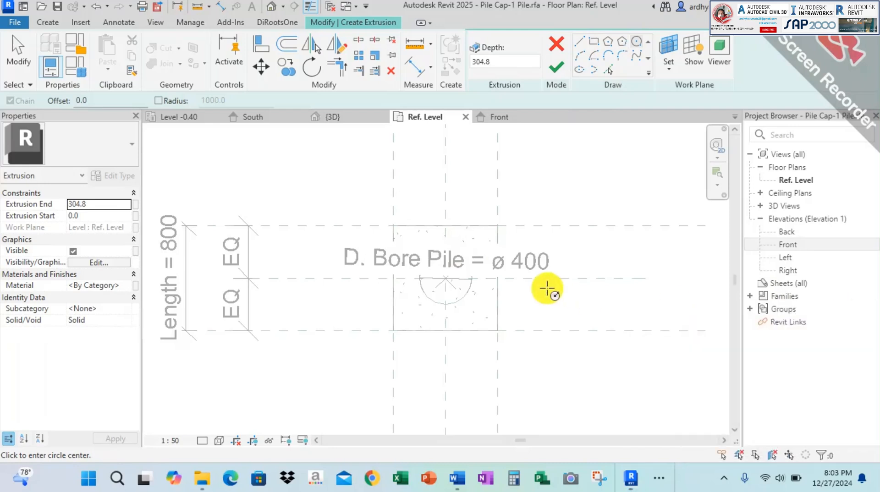
click(447, 279)
scroll(448, 274, up, 2)
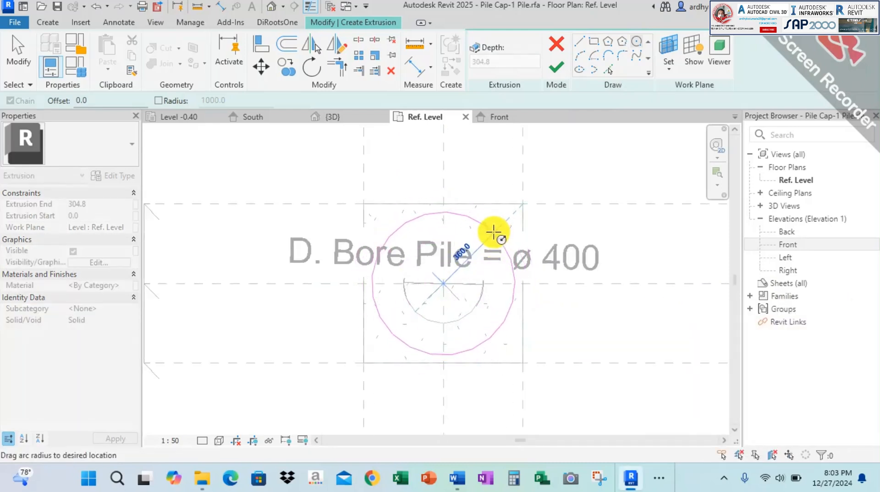
click(494, 232)
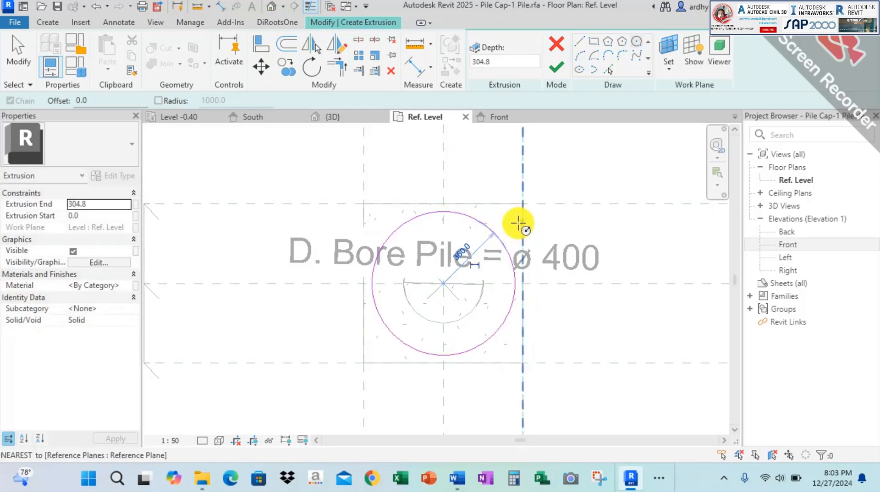
key(Escape)
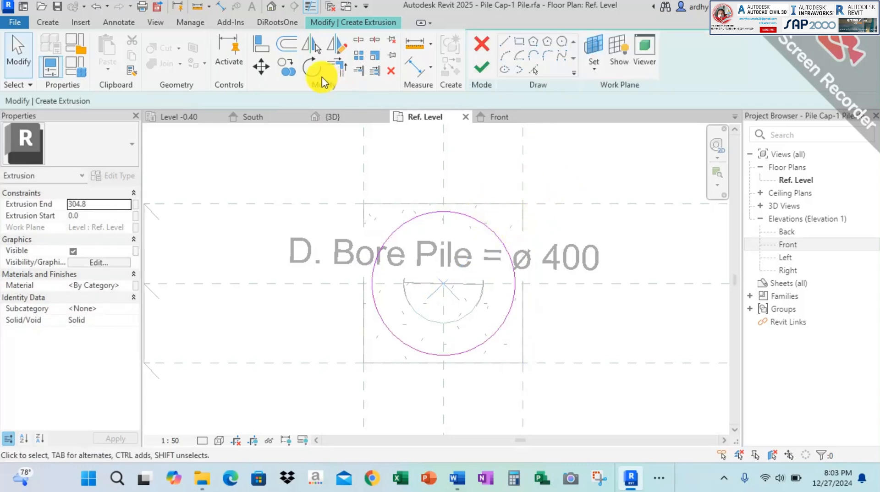
Align the sketched circle to the D. Bore Pile reference circle with a locked alignment, and finish the extrusion
click(457, 213)
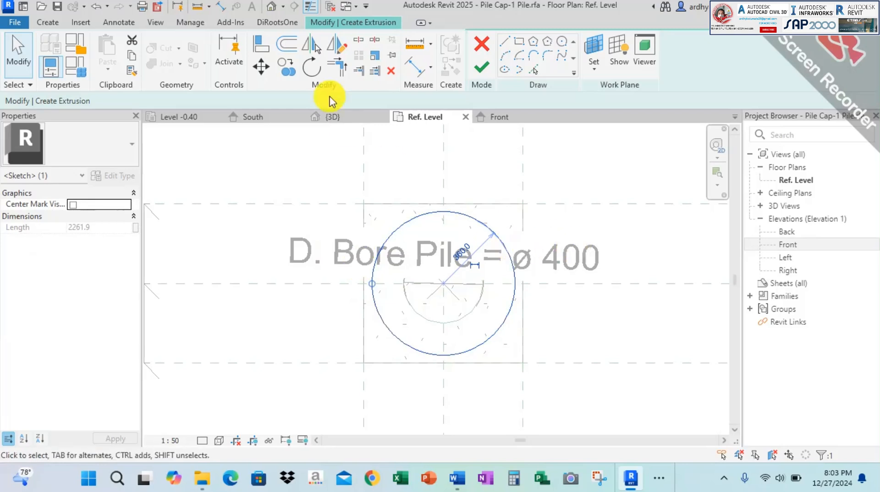
click(267, 51)
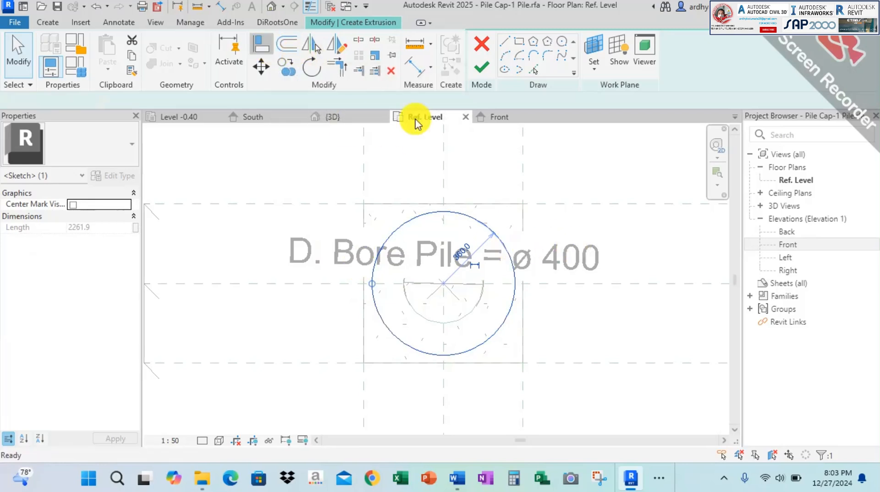
click(424, 322)
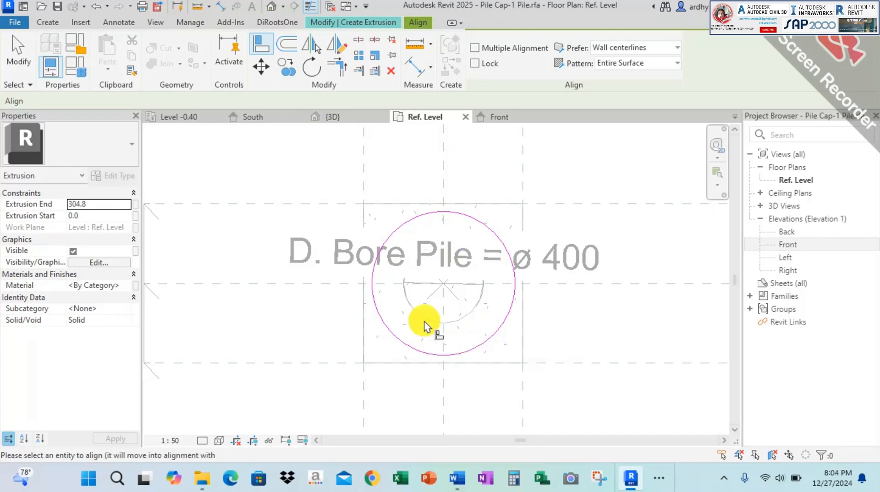
click(465, 224)
scroll(491, 255, up, 2)
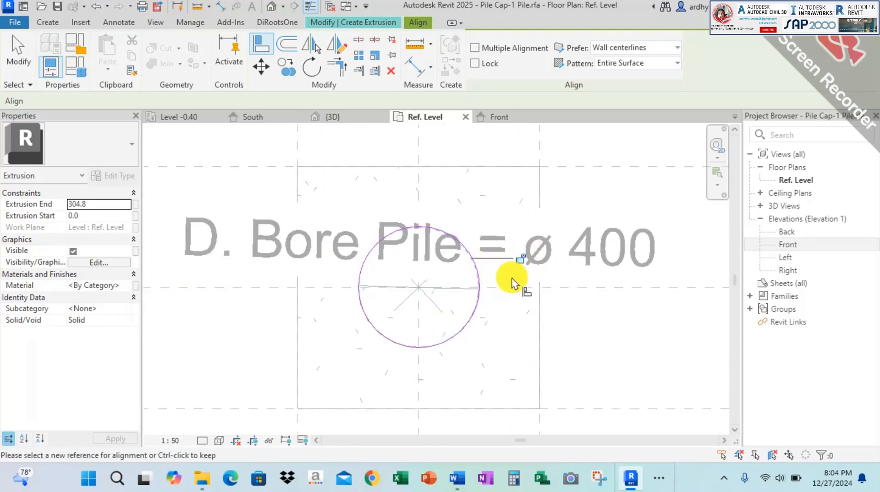
click(521, 261)
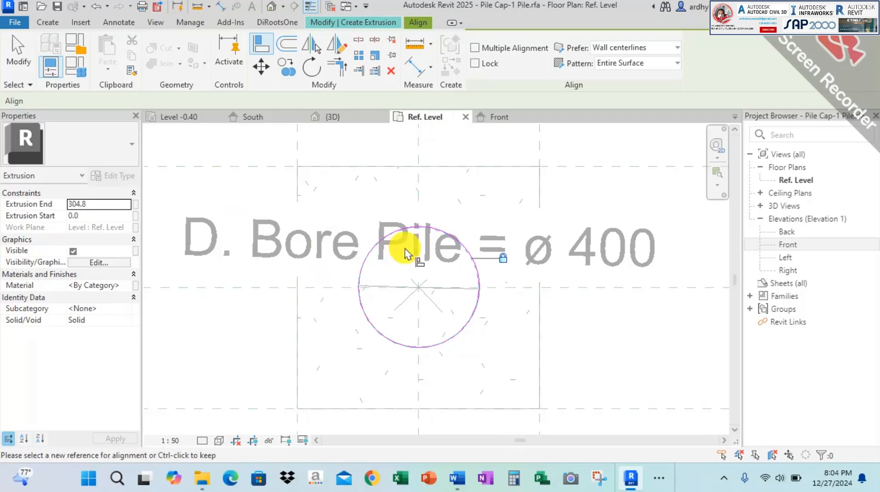
click(371, 22)
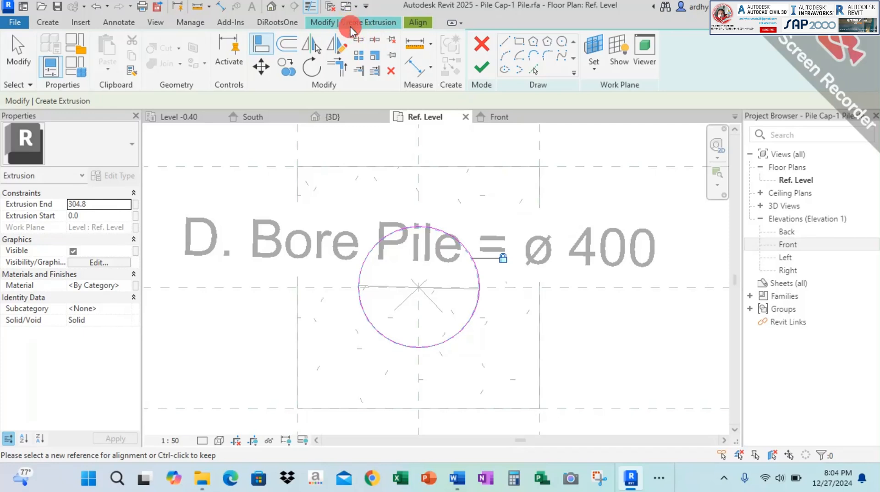
click(482, 72)
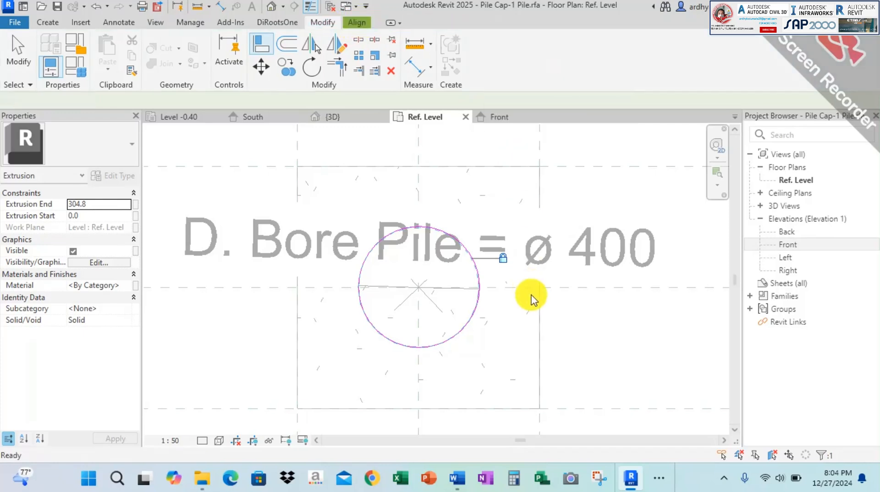
click(587, 327)
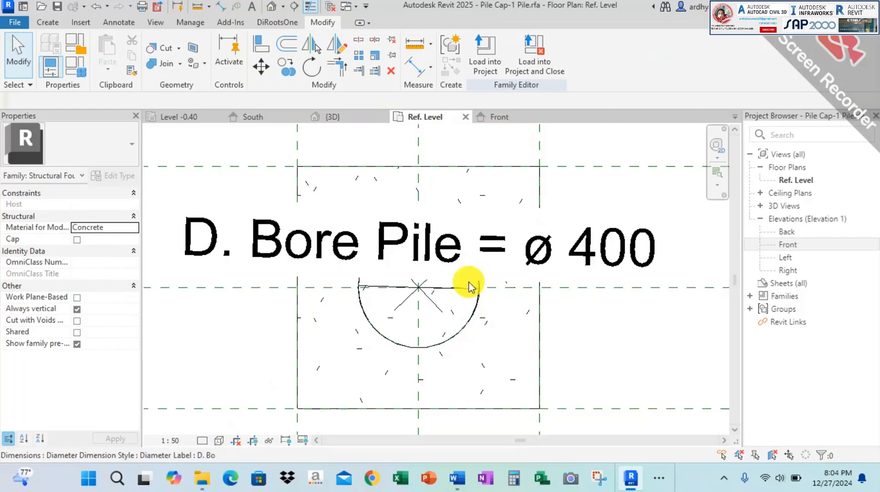
Open the Front elevation and set its visual style to Shaded
click(516, 122)
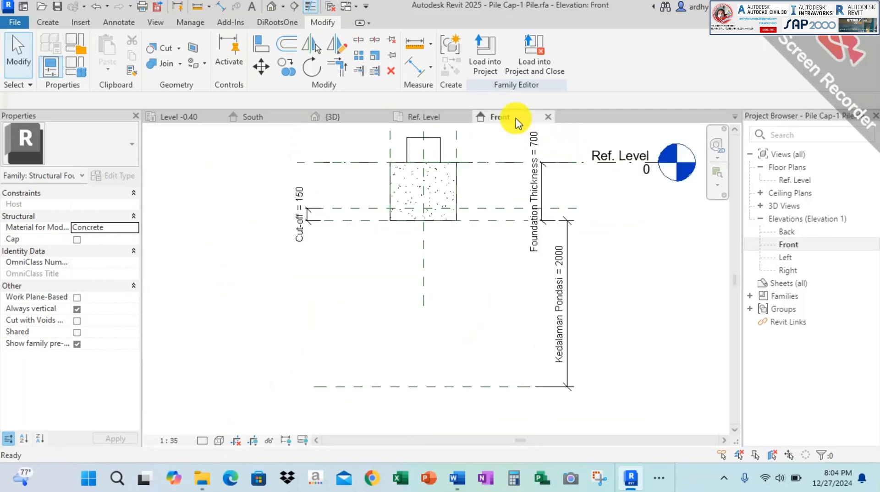
scroll(521, 261, down, 2)
click(219, 441)
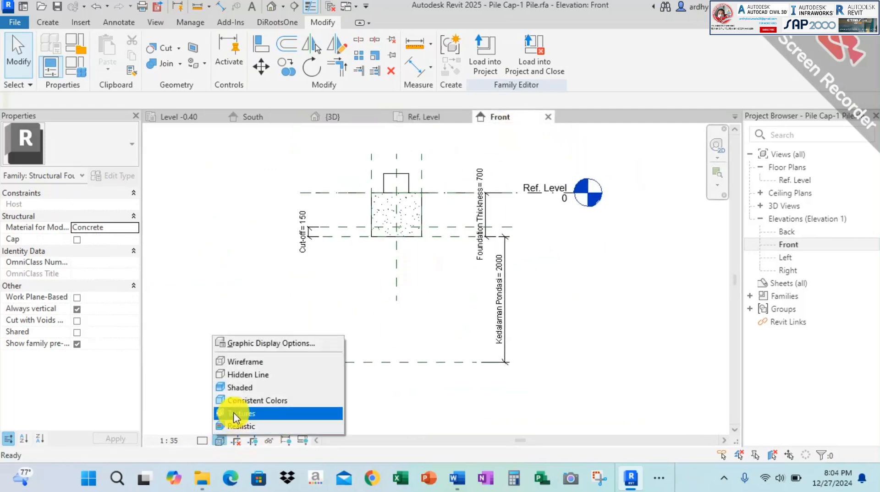
click(243, 387)
scroll(485, 171, up, 1)
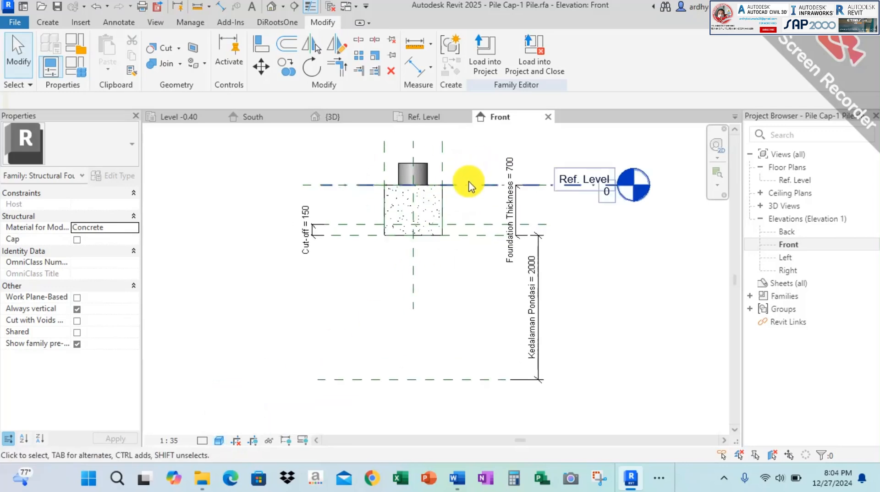
Check step 5 in the Word guide, return to Revit and stretch the pile's bottom down to the Kedalaman Pondasi reference plane, locking it there
key(alt+Tab)
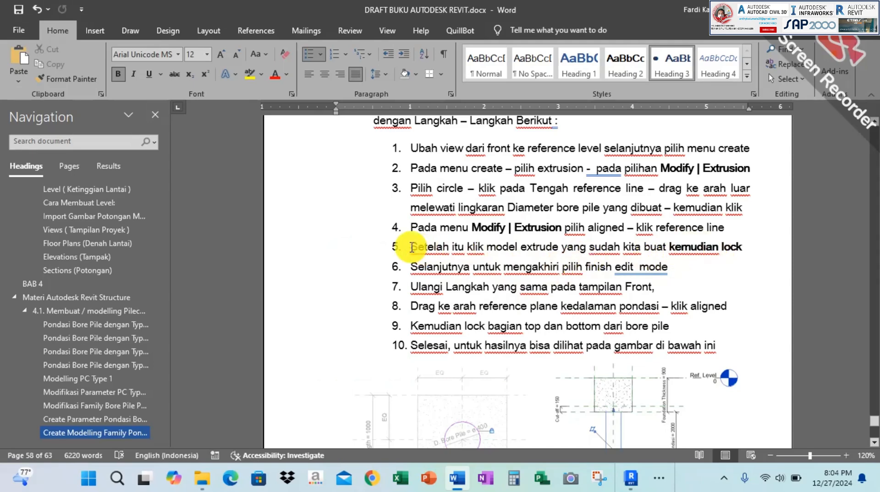
drag(412, 248, 741, 249)
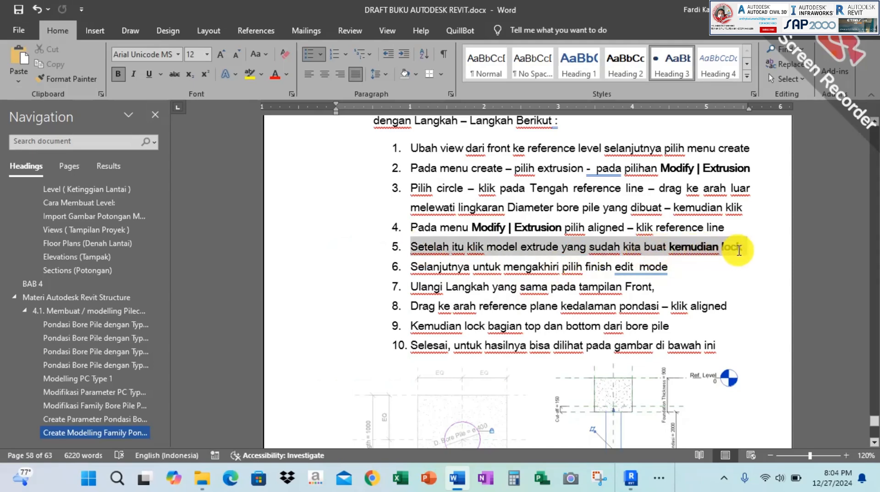
click(676, 268)
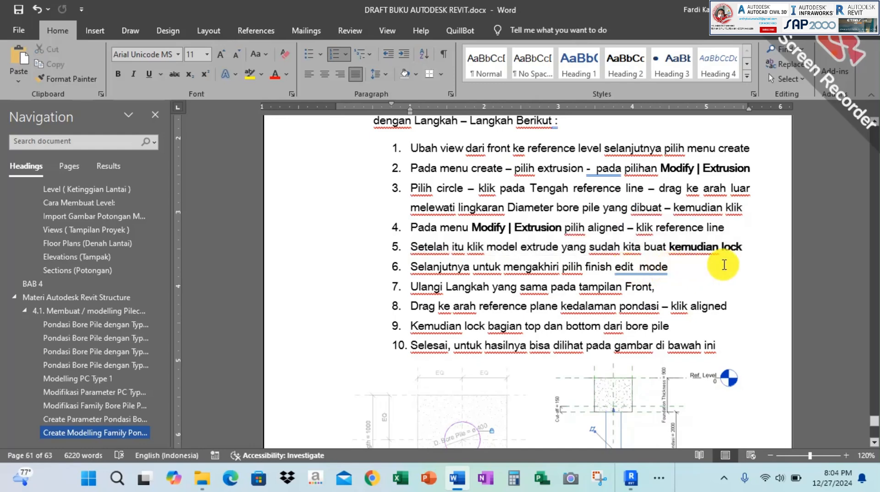
key(alt+Tab)
click(418, 176)
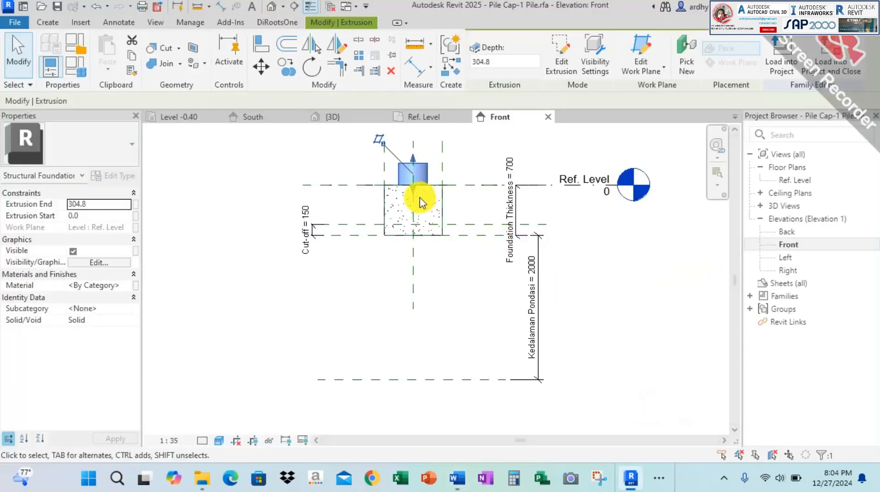
drag(412, 192, 425, 382)
scroll(393, 409, up, 1)
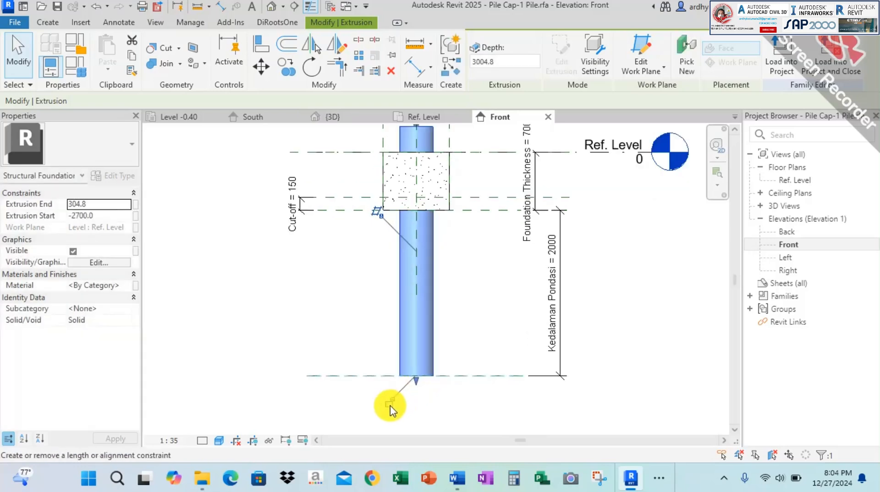
click(391, 406)
Lower the top of the pile extrusion to the underside of the pile cap
middle_drag(497, 285, 496, 309)
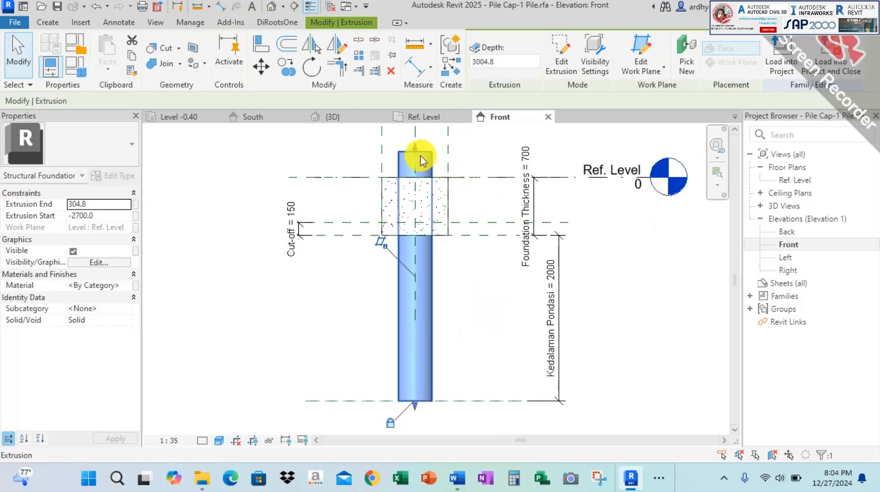
drag(416, 153, 417, 237)
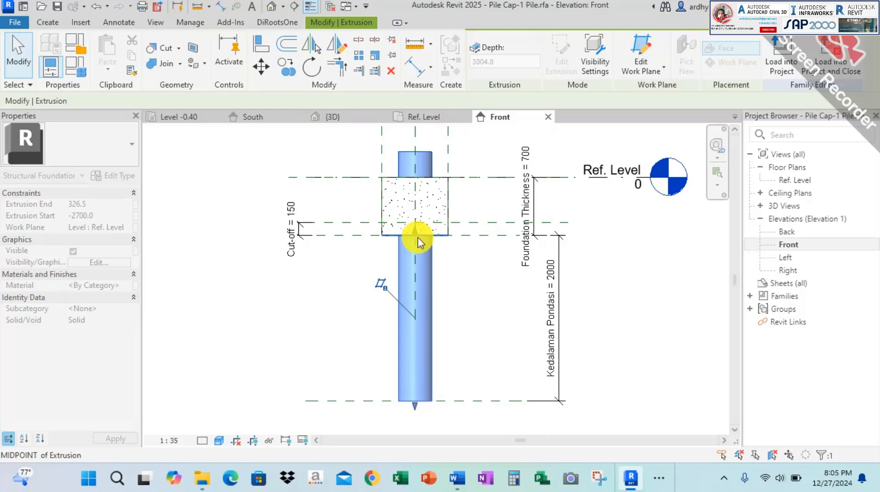
drag(418, 241, 419, 236)
click(479, 288)
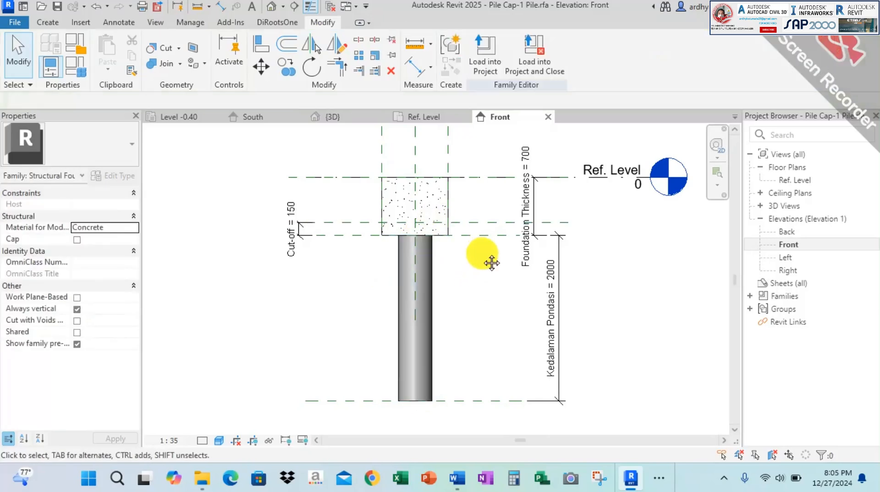
Set the Kedalaman Pondasi parameter of type PC 1 to 1800 mm, apply it and accept the family types
middle_drag(482, 253, 464, 243)
middle_drag(462, 282, 469, 287)
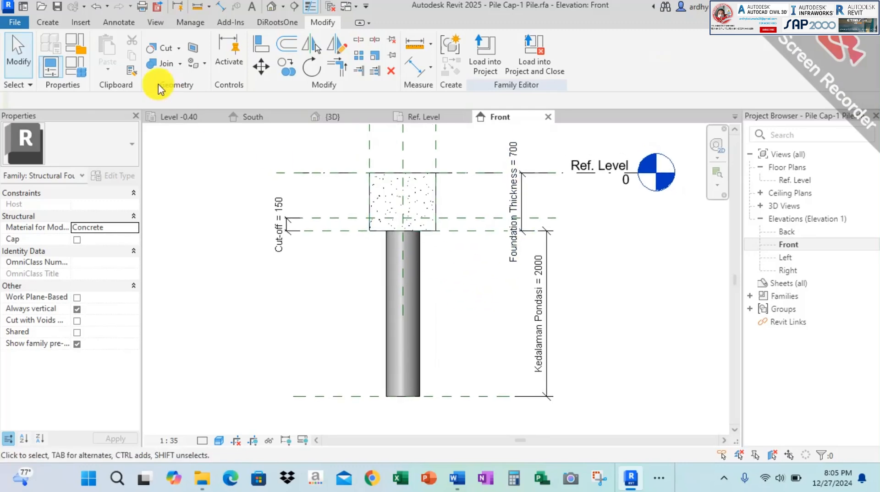
click(85, 75)
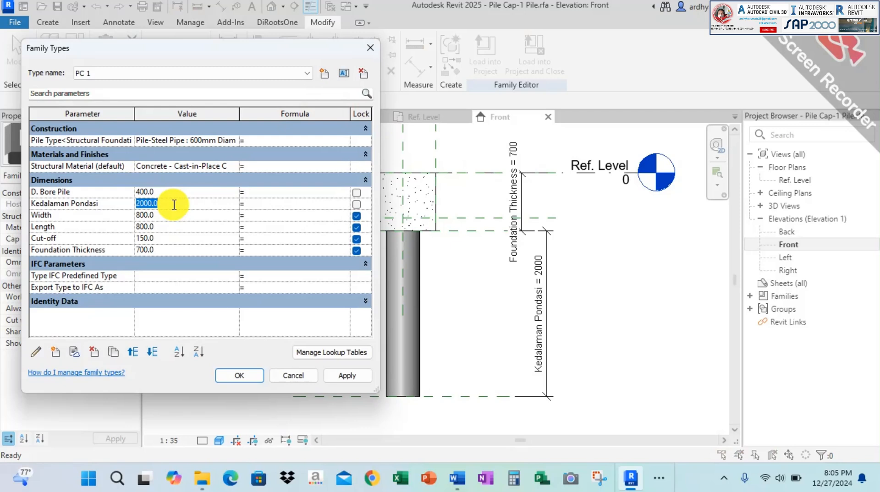
click(174, 205)
text(1800)
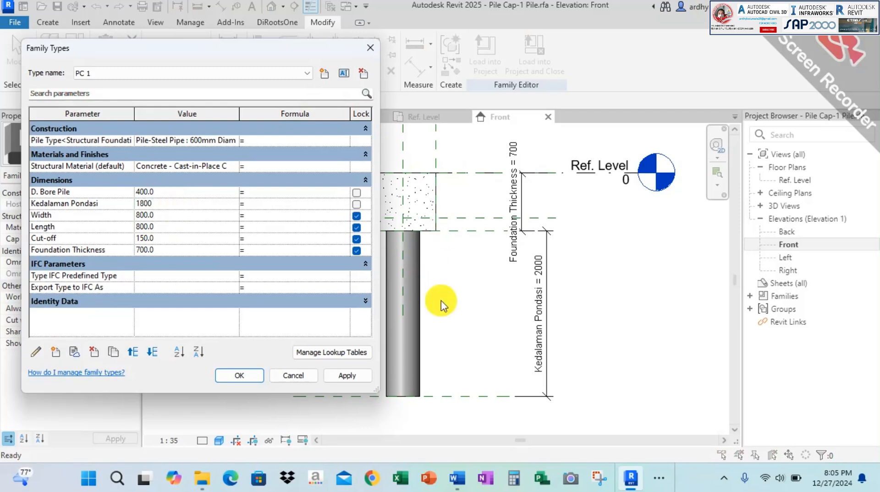
click(342, 378)
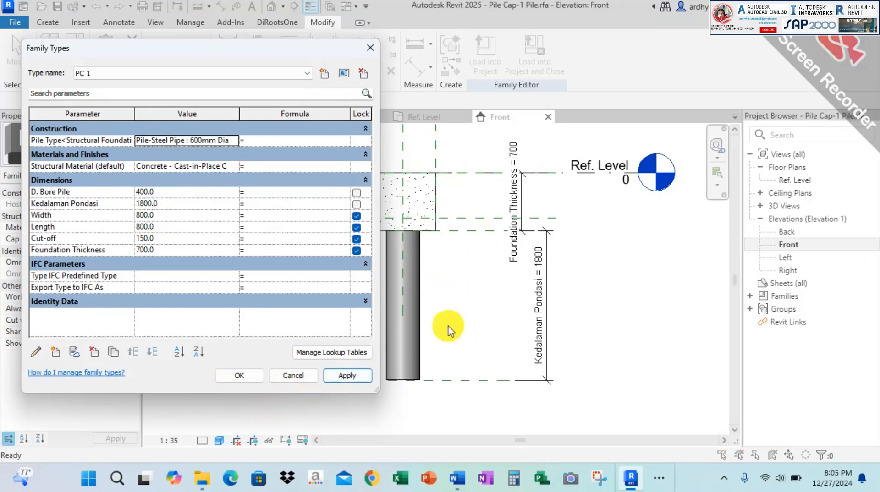
click(250, 373)
Switch to the Word guide, view the figures of the finished pile and go to the section Modifikasi Family Bore Pile PC Type 1
key(alt+Tab)
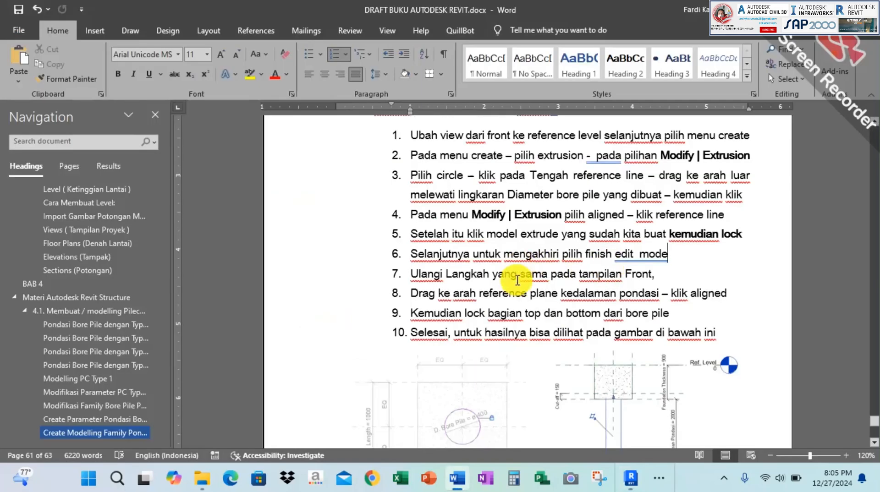
scroll(517, 280, down, 3)
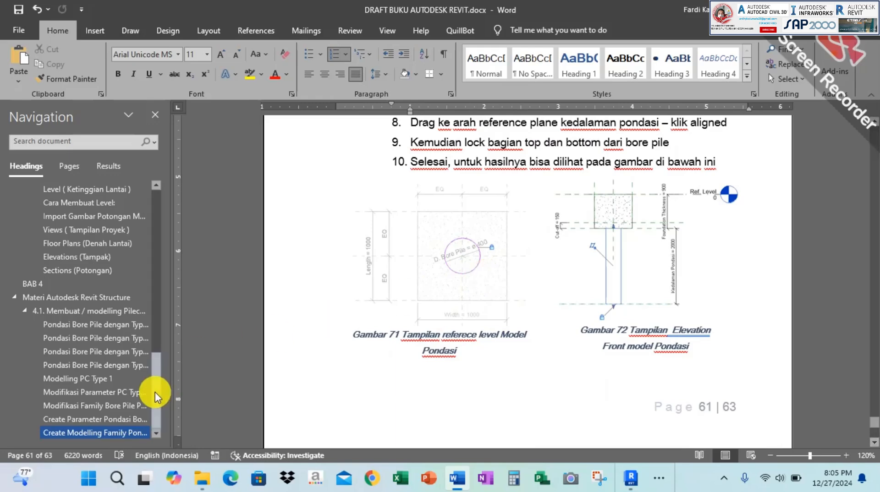
click(101, 406)
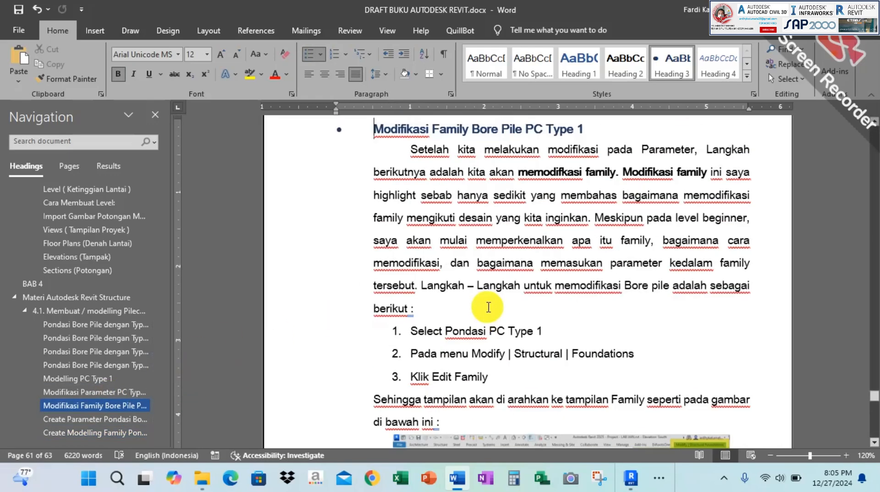
Check the guide's sections Create Parameter Pondasi Bore Pile PC Type 1 and Create Modelling Family Pondasi Bore Pile PC Type 1, then return to Revit
click(96, 419)
scroll(471, 186, up, 1)
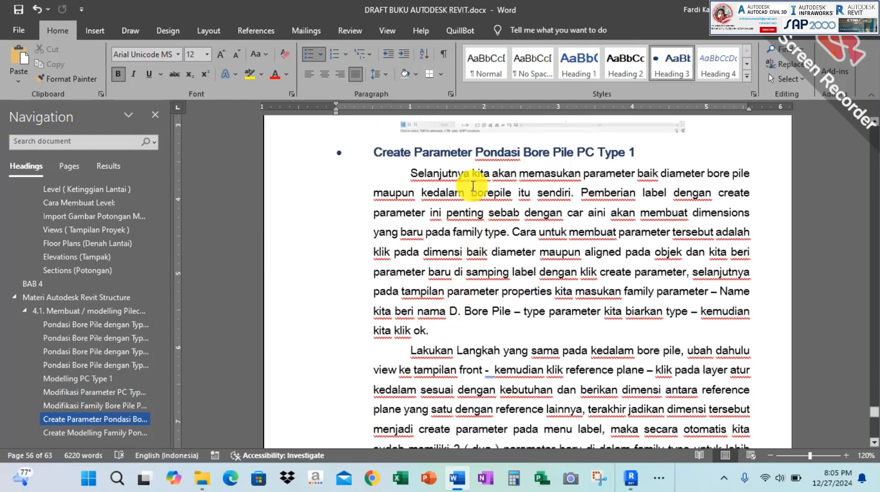
click(117, 433)
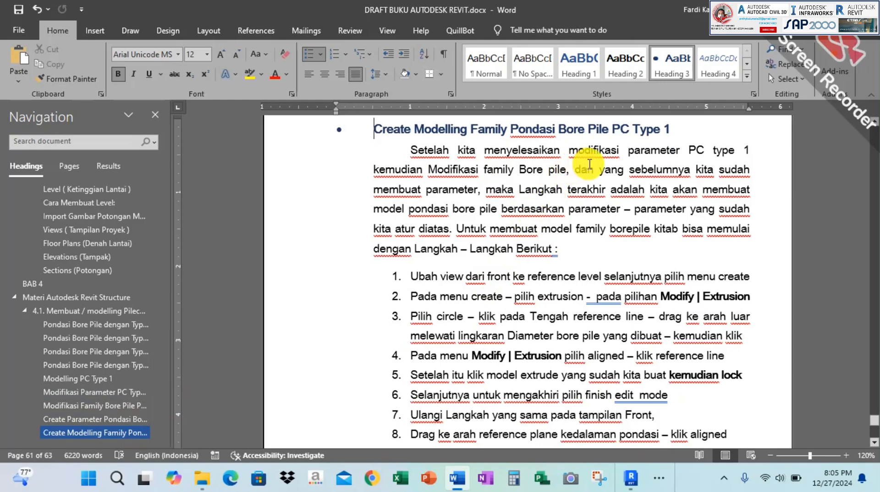
key(alt+Tab)
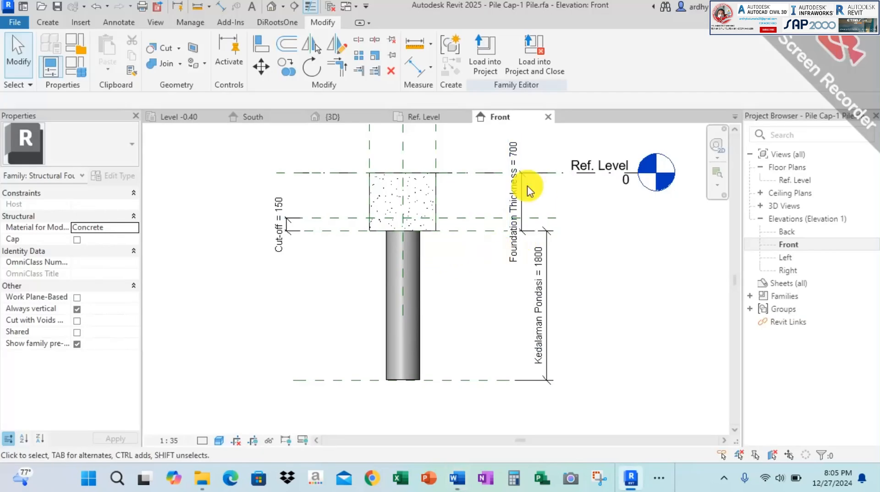
Load the family into the project and close it, replacing Pile Cap-1 Pile.rfa and overwriting the existing version with its parameter values
middle_drag(563, 258, 613, 291)
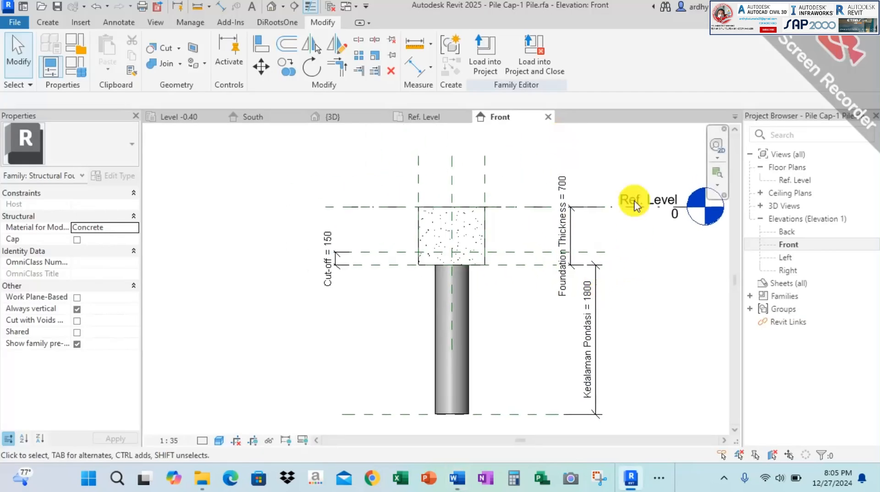
click(534, 49)
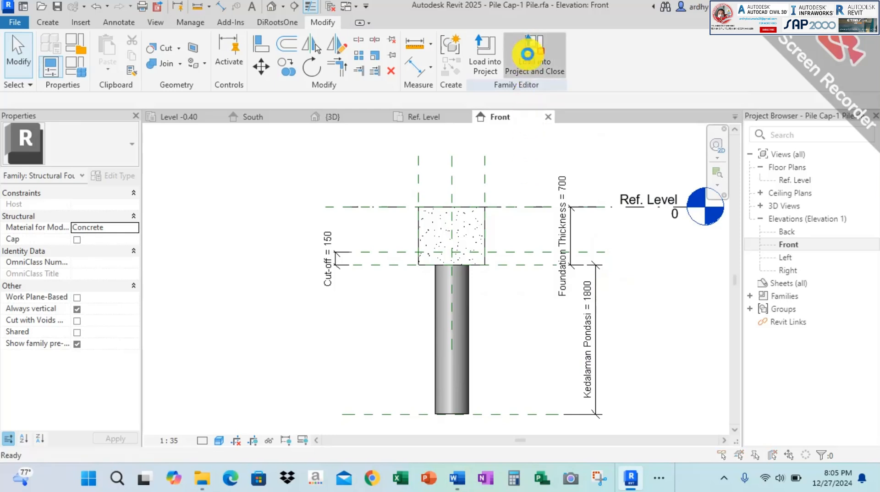
click(417, 244)
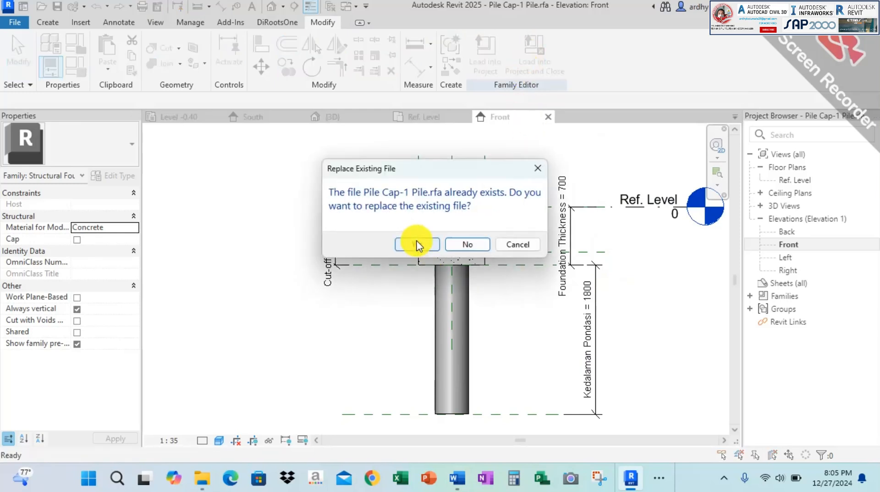
click(417, 244)
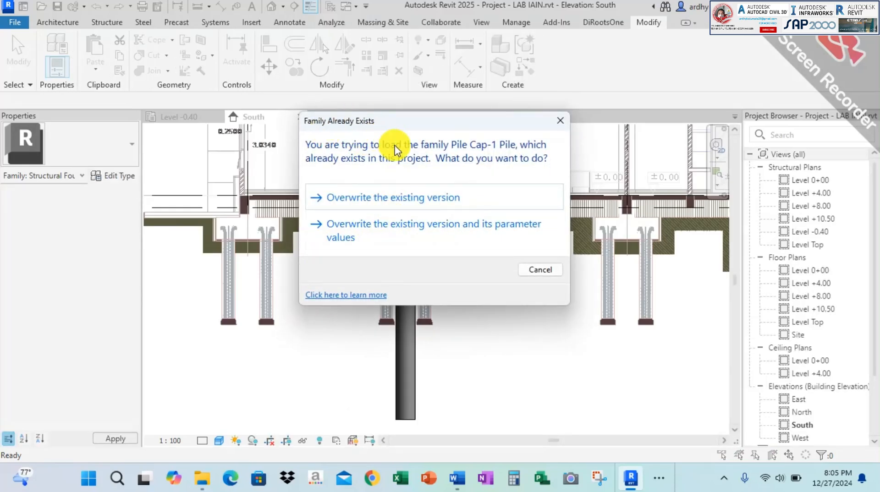
click(382, 227)
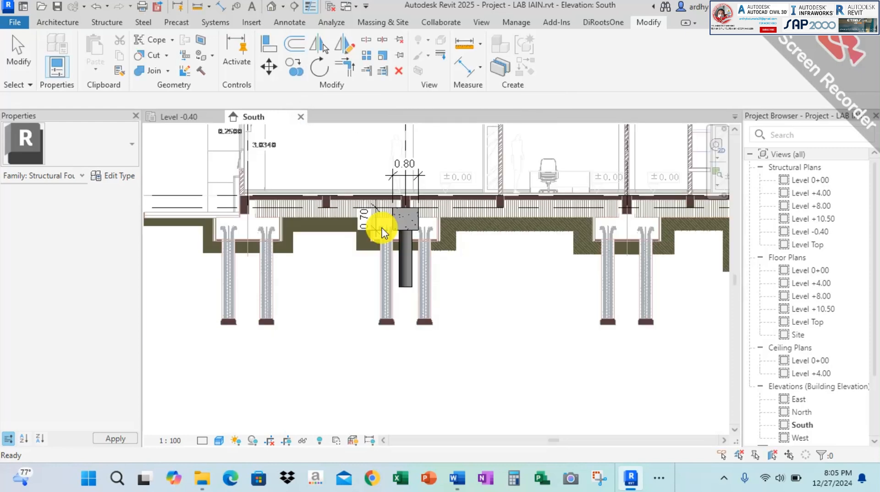
key(Escape)
Examine the reloaded pile cap and bored pile against the imported section drawing in the South elevation
scroll(408, 229, up, 2)
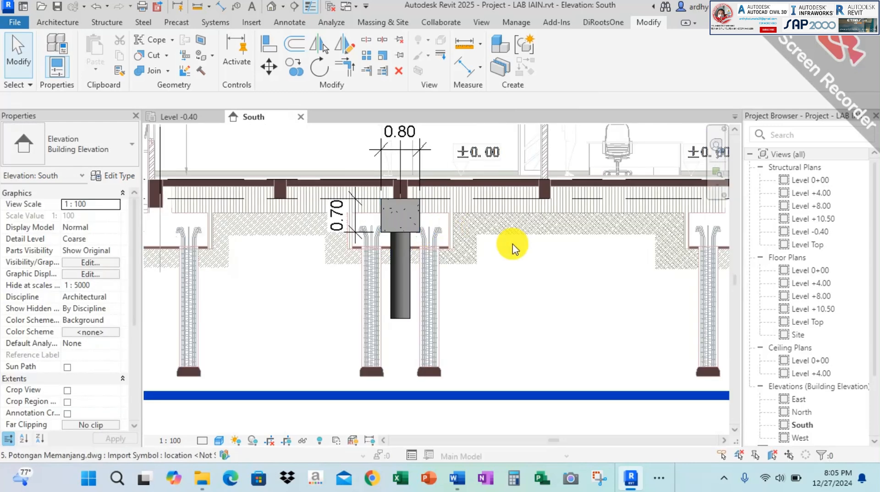
middle_drag(511, 245, 556, 255)
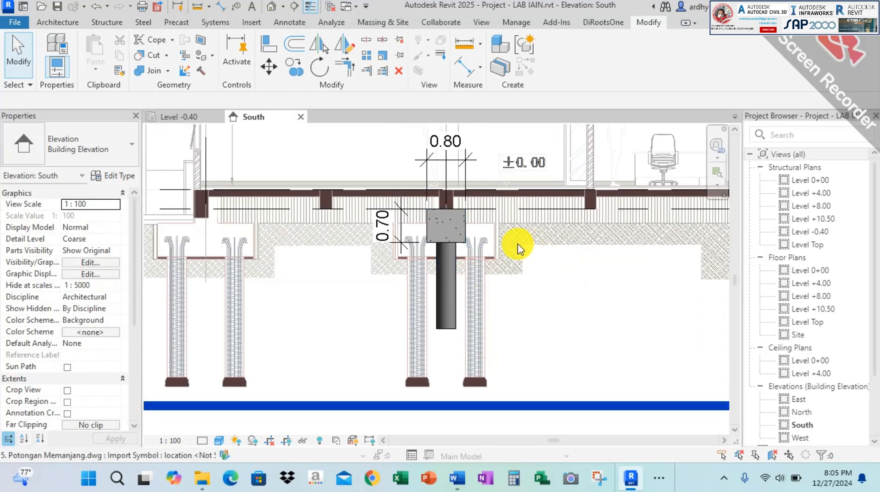
middle_drag(307, 236, 367, 247)
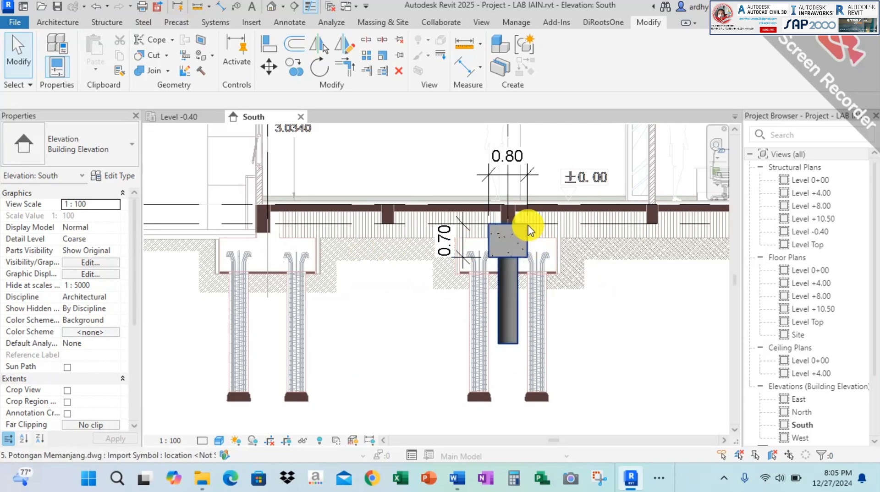
scroll(527, 229, up, 2)
scroll(513, 237, up, 1)
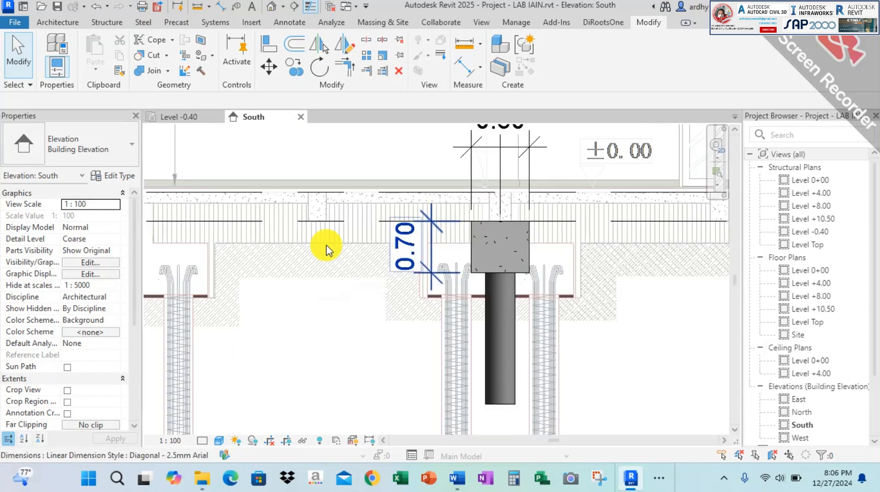
scroll(327, 245, down, 2)
middle_drag(343, 250, 315, 243)
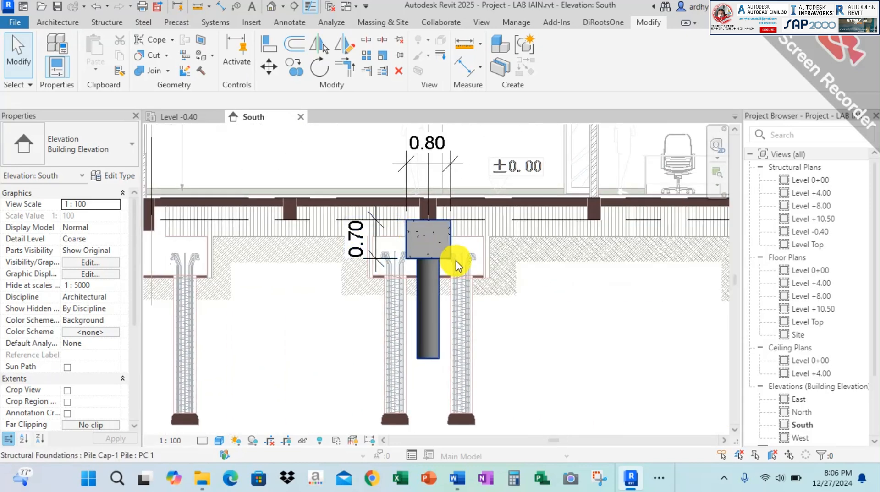
scroll(454, 258, up, 2)
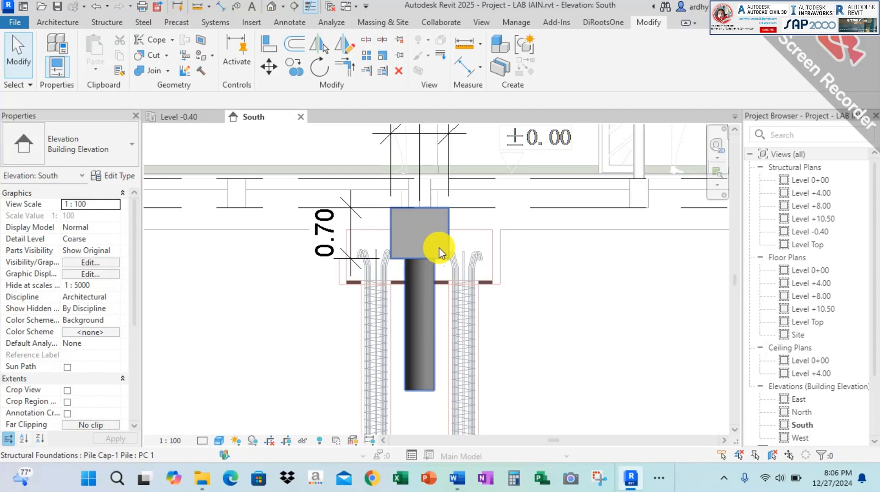
Check the depth from Level 0+00 to the top of the drawn pile cap using a temporary aligned dimension
click(225, 8)
scroll(475, 177, up, 1)
scroll(486, 255, down, 1)
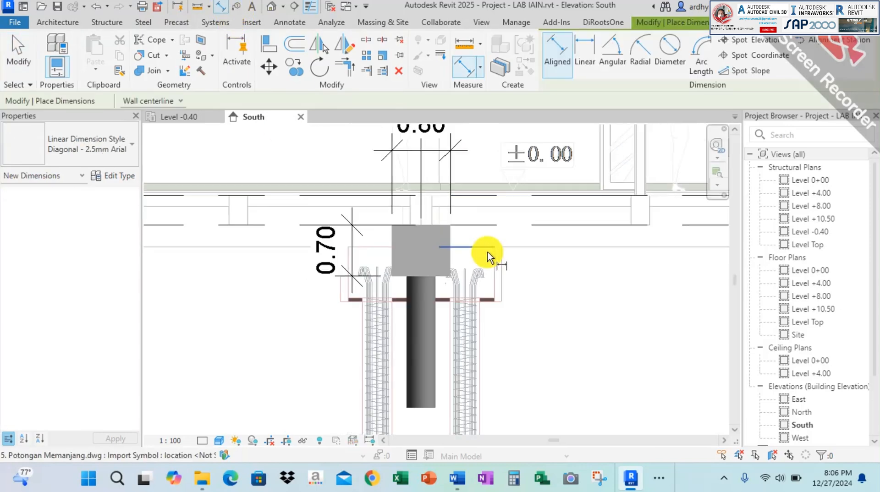
middle_drag(485, 252, 696, 239)
scroll(387, 228, down, 2)
middle_drag(426, 212, 568, 202)
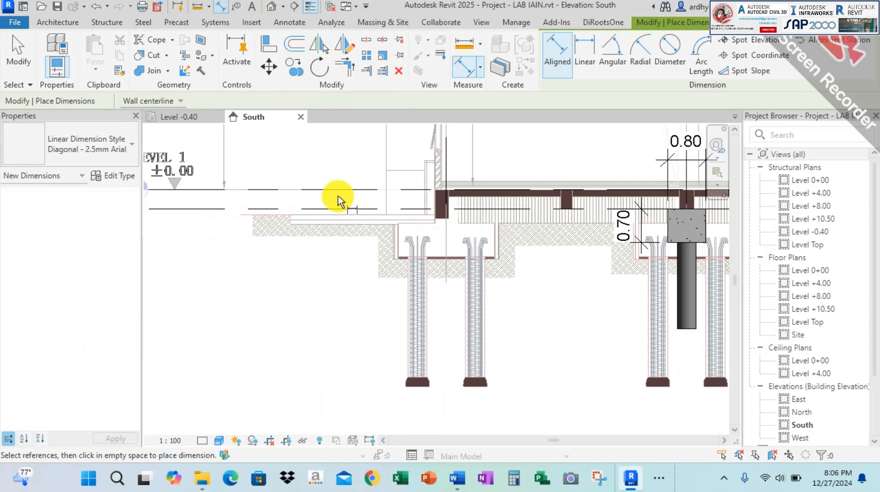
click(341, 189)
middle_drag(712, 214, 634, 244)
scroll(465, 215, up, 2)
click(484, 231)
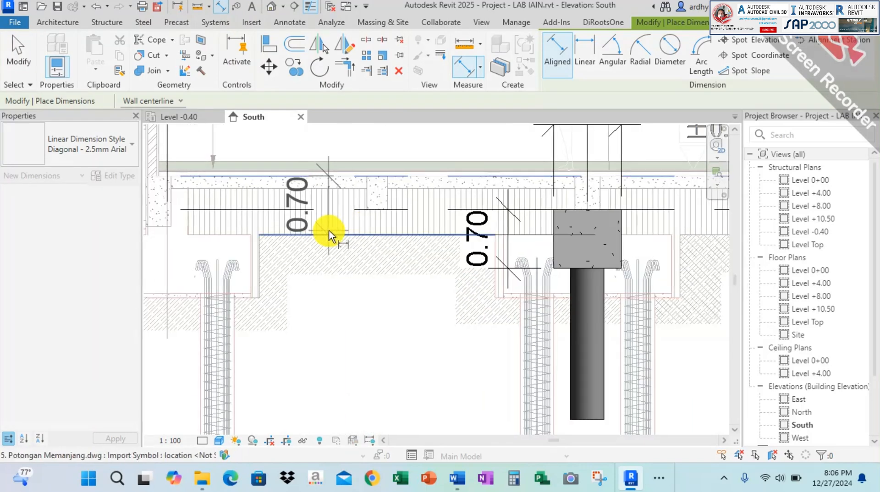
click(329, 233)
key(Escape)
key(Escape)
scroll(344, 268, down, 2)
middle_drag(344, 268, 547, 243)
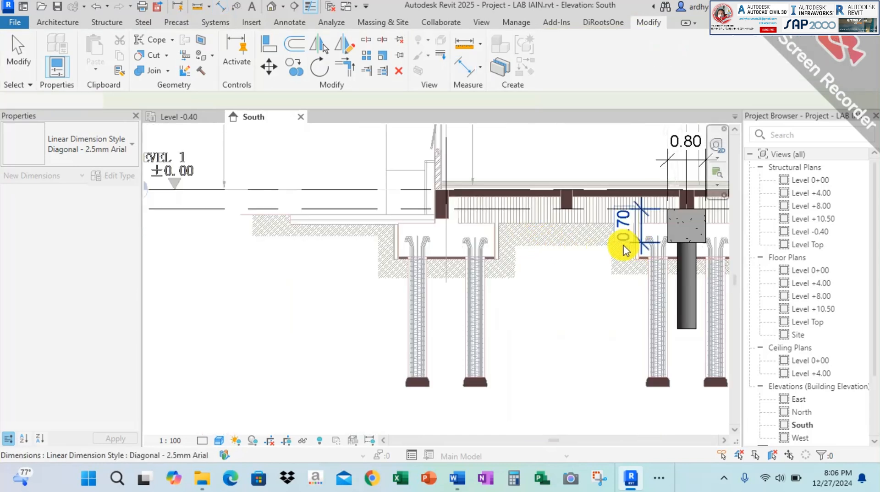
Set the pile cap's level to Level 0+00 with a height offset of -0.7 and apply it
middle_drag(626, 250, 438, 246)
click(442, 246)
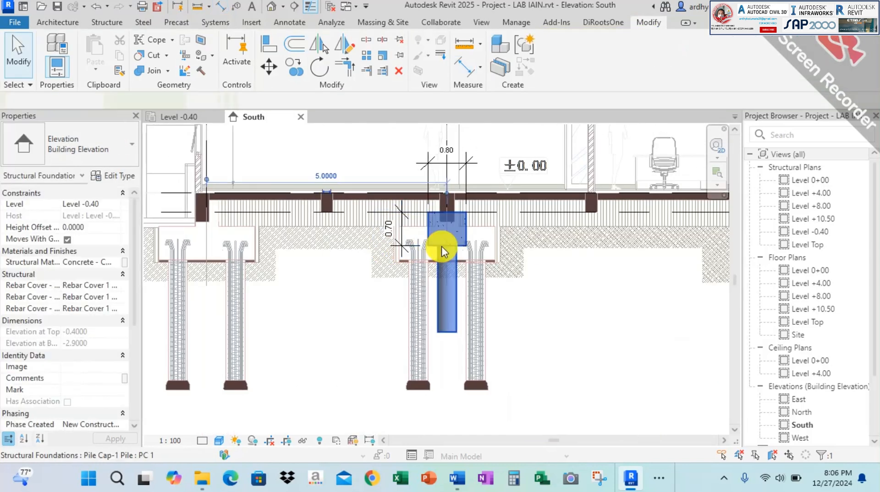
click(114, 210)
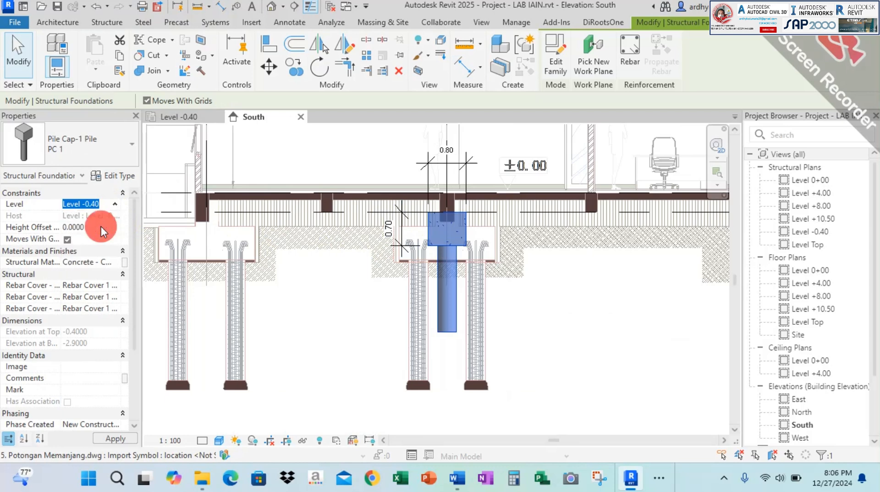
click(100, 226)
scroll(459, 208, up, 3)
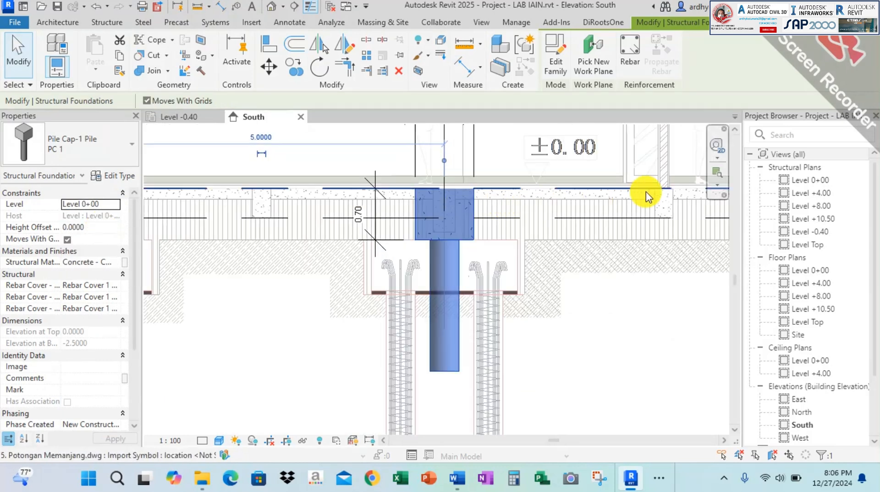
click(100, 229)
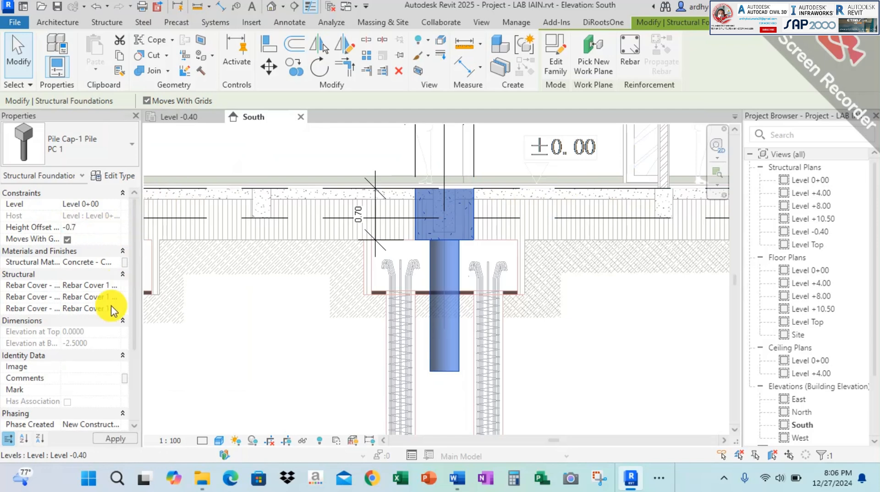
click(115, 438)
click(557, 276)
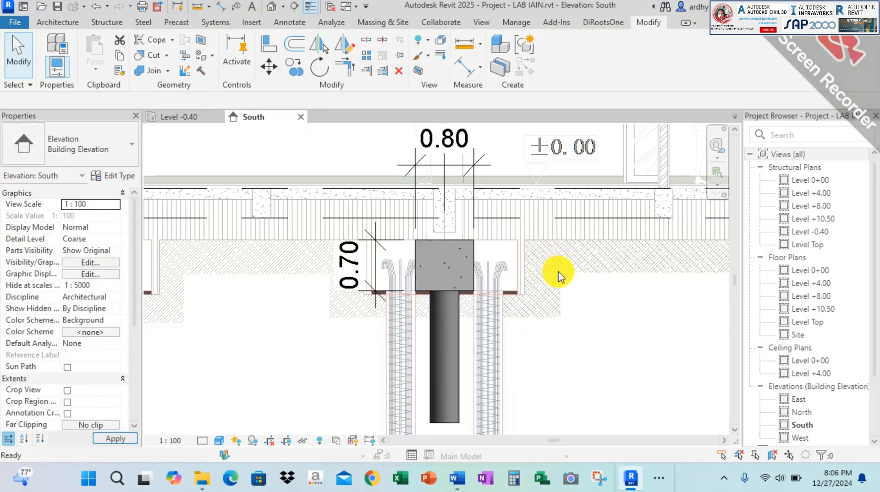
Add an aligned dimension from the pile cap's underside to the bottom of the drawn bored pile in the section drawing
middle_drag(571, 275, 518, 233)
scroll(500, 234, down, 1)
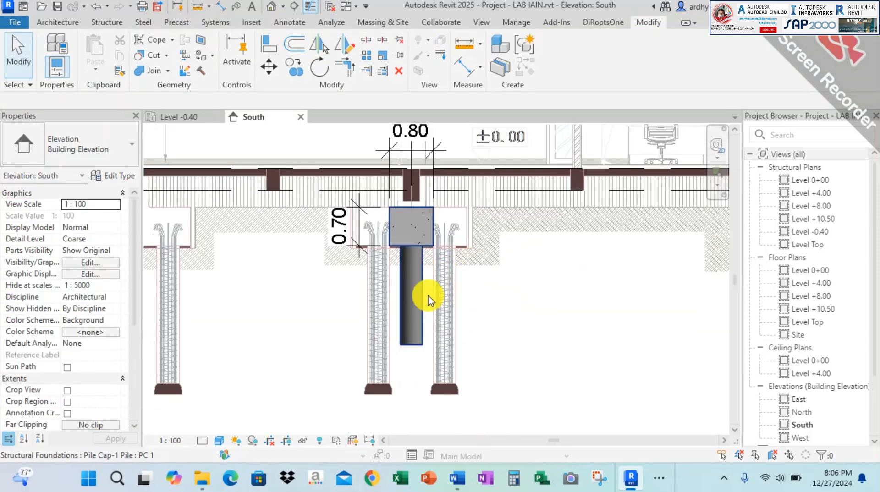
click(222, 6)
scroll(455, 241, up, 4)
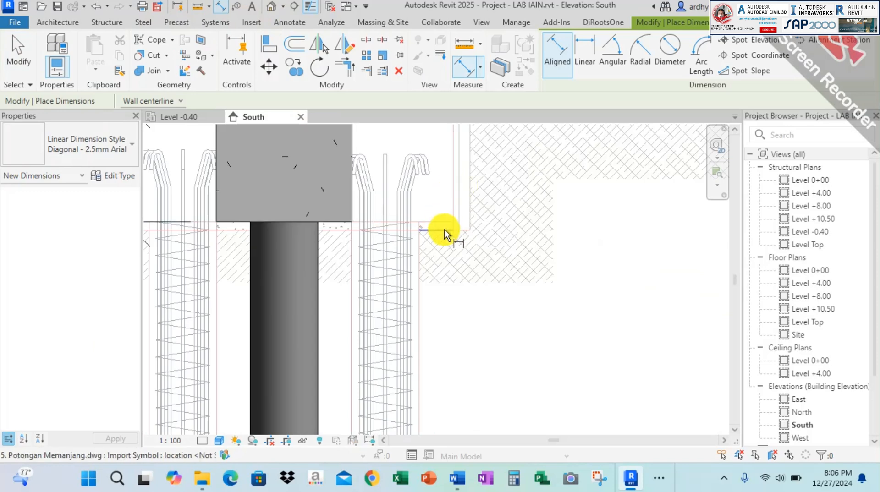
scroll(454, 238, down, 3)
middle_drag(444, 231, 444, 226)
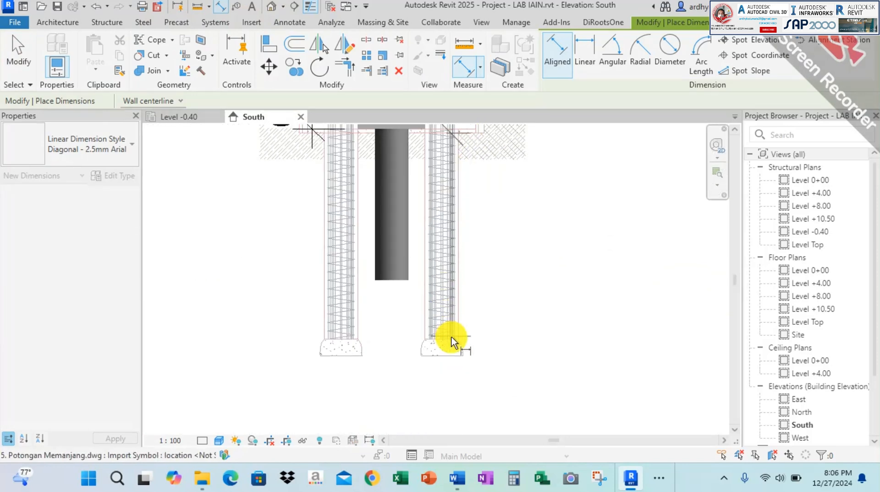
click(451, 343)
scroll(463, 217, up, 3)
middle_drag(500, 369, 449, 225)
scroll(443, 222, up, 2)
click(443, 223)
scroll(460, 319, down, 3)
middle_drag(439, 432, 444, 290)
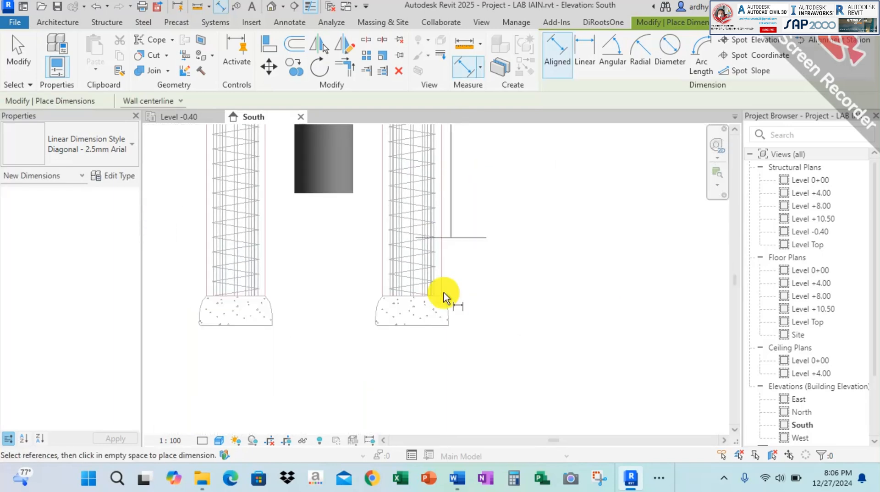
click(435, 298)
middle_drag(462, 319, 441, 418)
scroll(442, 418, down, 1)
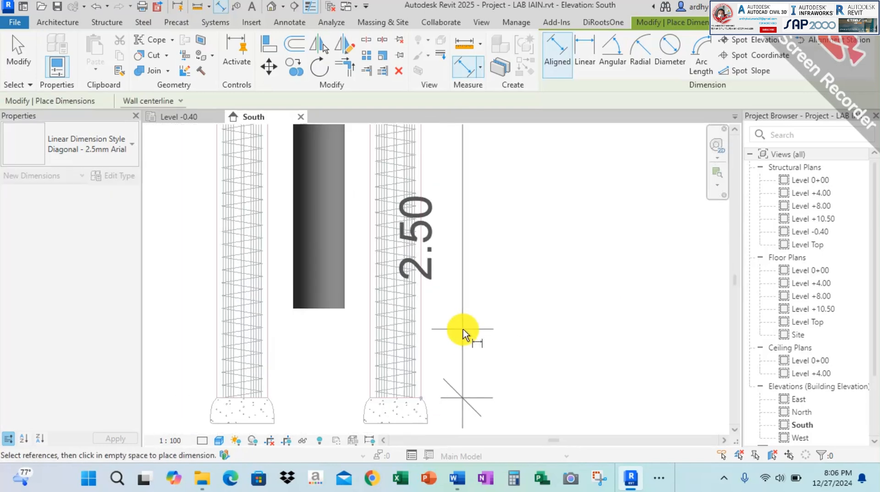
click(477, 328)
Dimension the length of the modelled bored pile from its bottom to the underside of the pile cap
click(321, 309)
key(Escape)
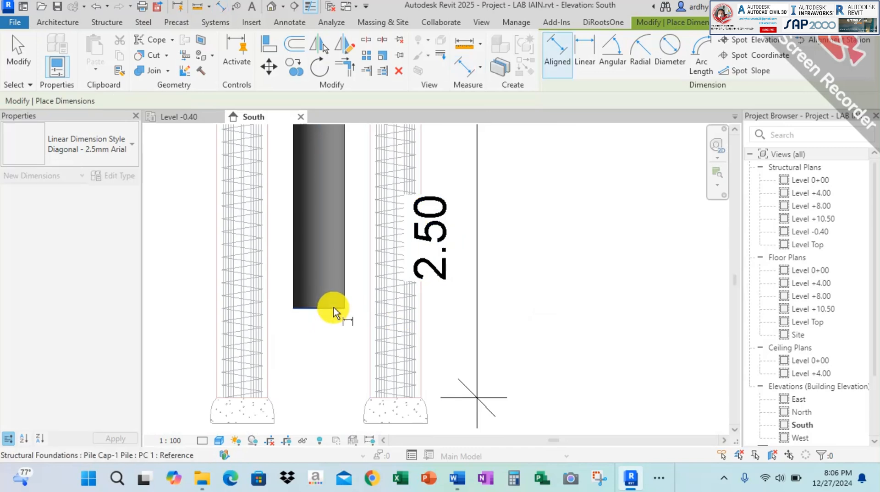
click(335, 310)
middle_drag(344, 215, 355, 388)
click(343, 254)
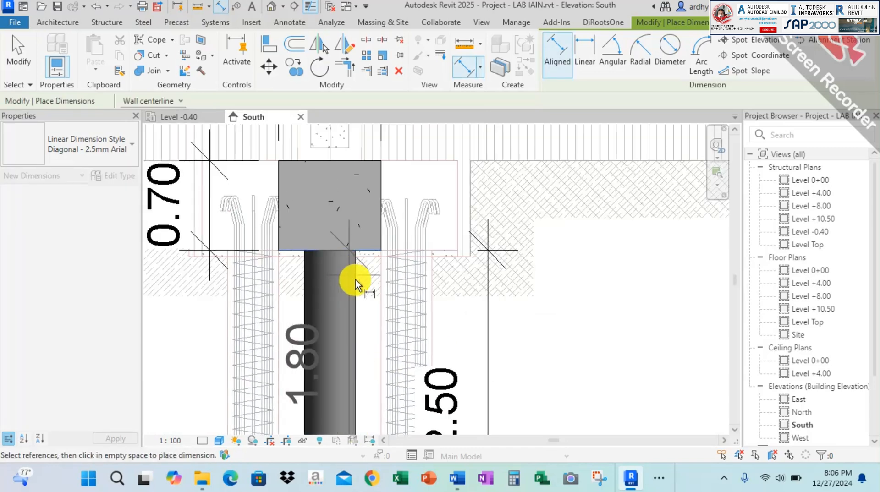
scroll(206, 327, down, 1)
middle_drag(206, 328, 308, 295)
click(309, 296)
key(Escape)
key(Escape)
scroll(405, 243, down, 6)
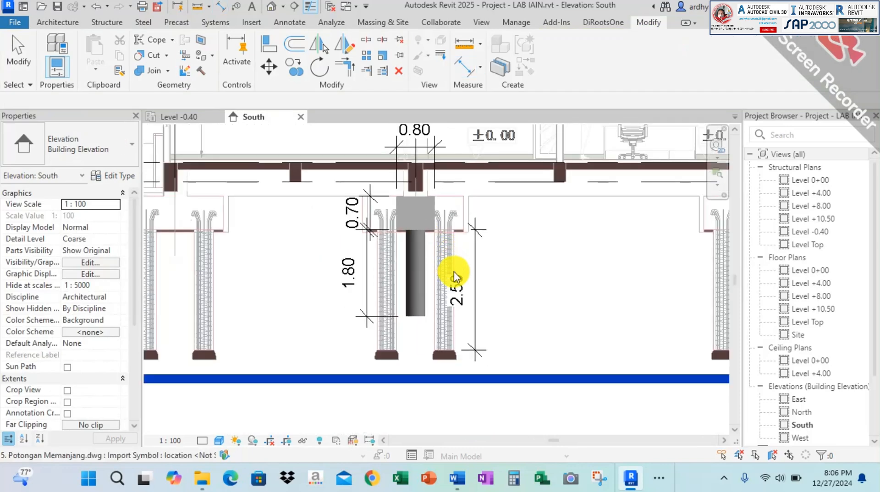
Set the Kedalaman Pondasi type parameter of the PC 1 pile cap to 2.5 and apply it to the model
scroll(454, 271, up, 1)
scroll(562, 314, up, 1)
mouse_move(547, 266)
middle_down()
mouse_move(561, 314)
mouse_move(576, 294)
middle_up()
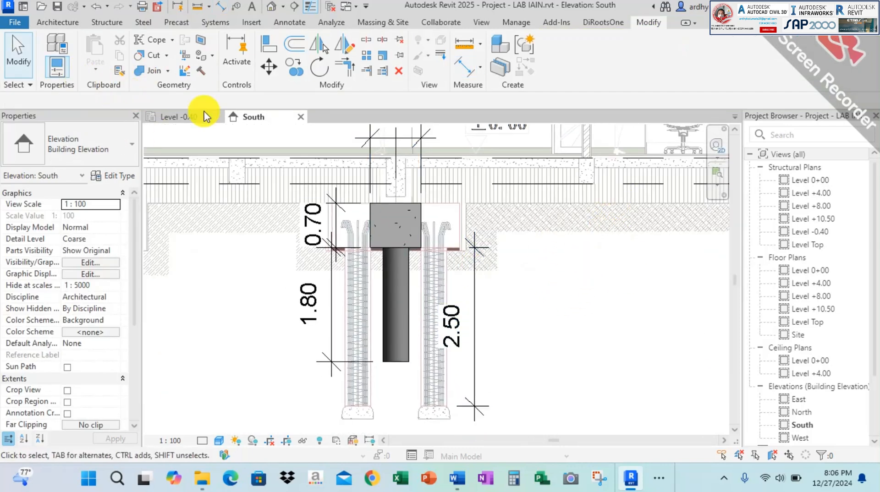
click(396, 262)
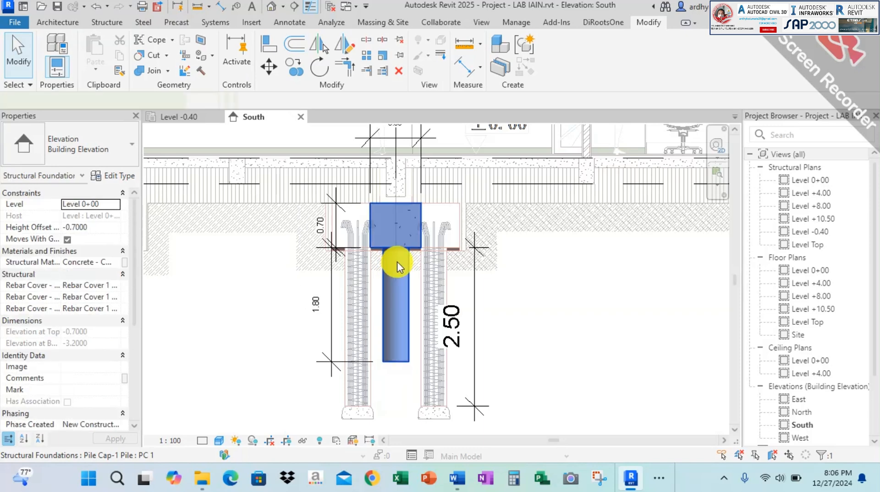
click(57, 50)
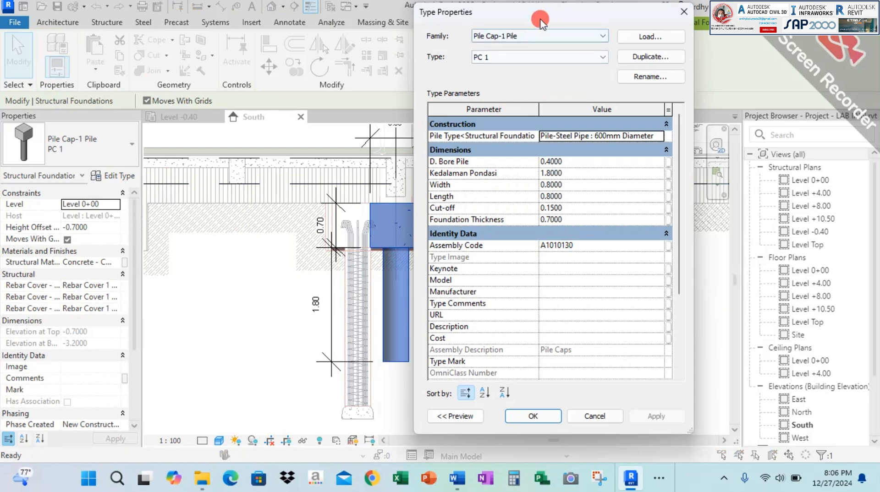
drag(540, 21, 625, 26)
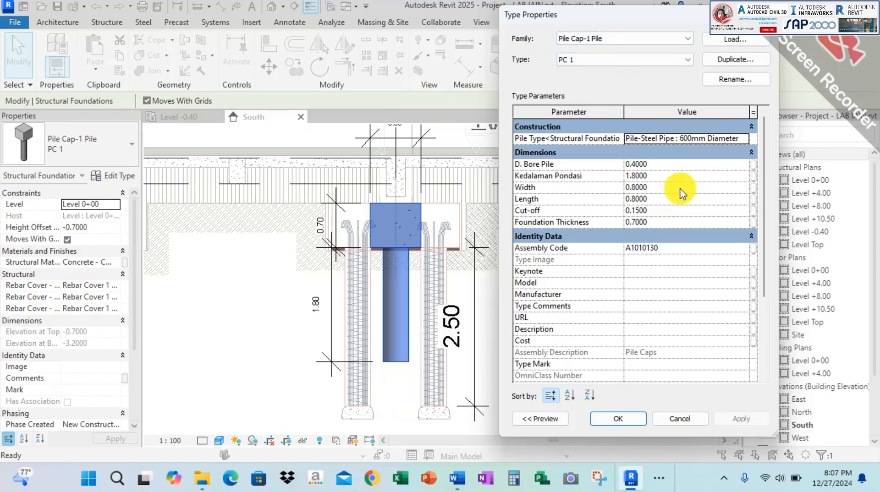
click(654, 165)
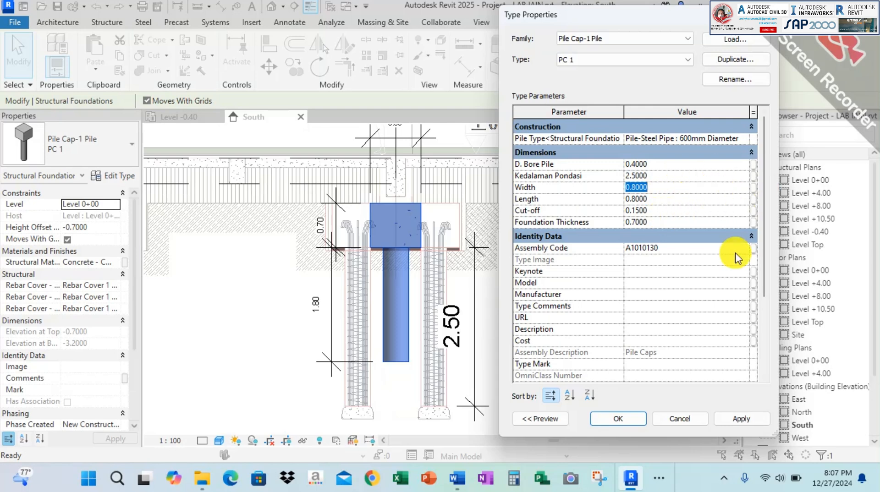
click(741, 420)
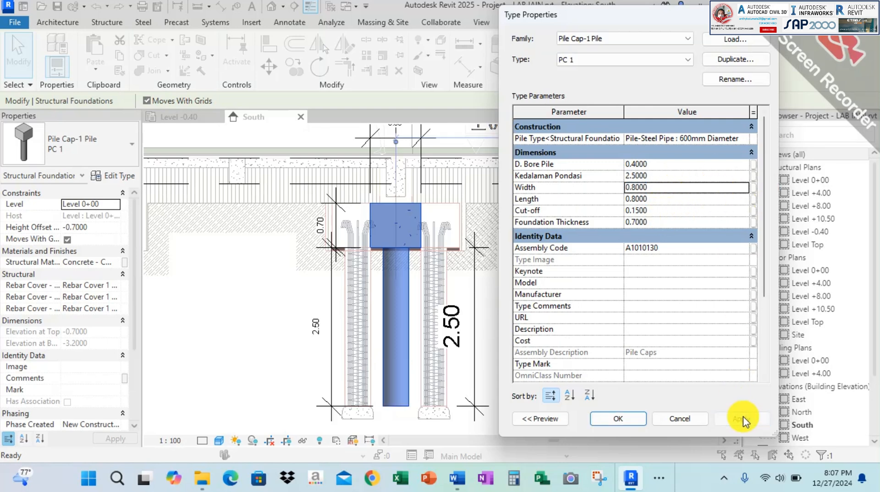
click(617, 419)
click(528, 324)
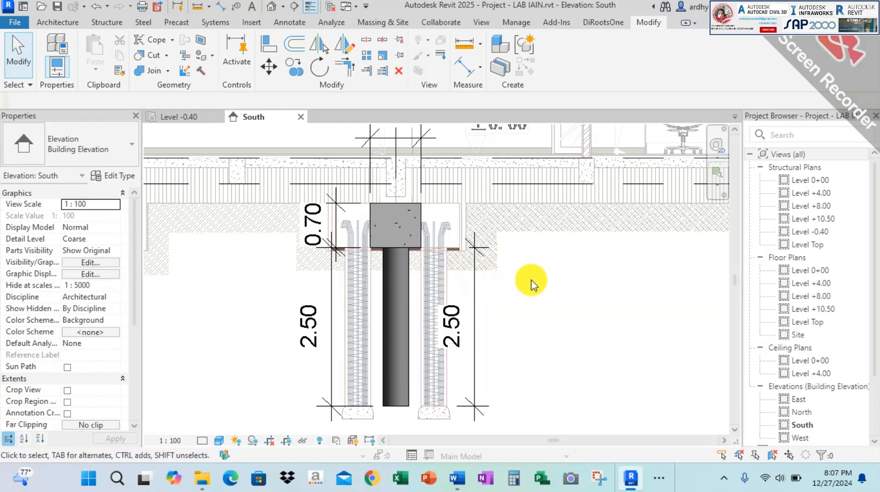
Examine the modelled pile cap and bored pile against the foundations in the section drawing across the South elevation
scroll(550, 274, down, 2)
middle_drag(520, 278, 454, 289)
scroll(457, 288, down, 1)
middle_drag(501, 348, 567, 375)
middle_drag(549, 339, 527, 357)
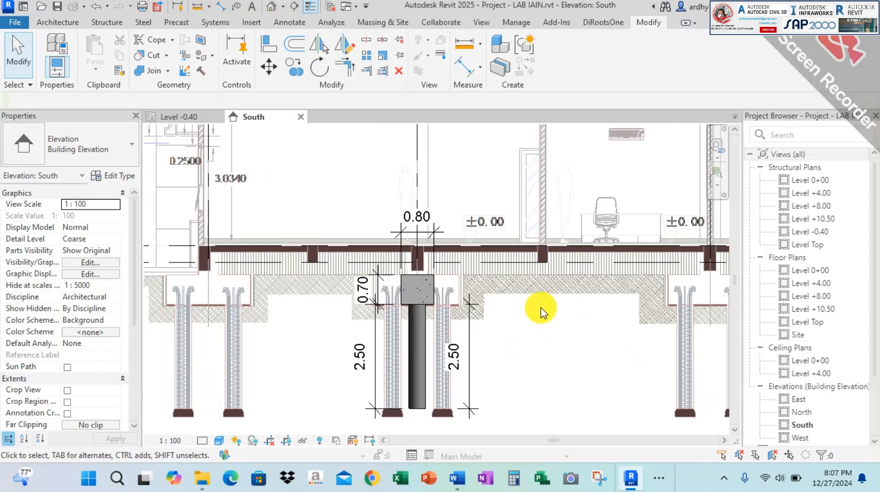
scroll(565, 346, down, 3)
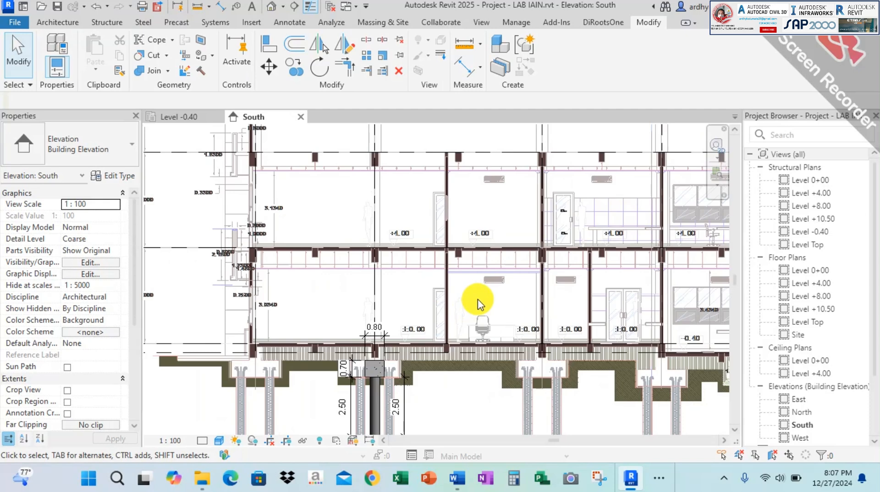
middle_drag(466, 303, 449, 358)
scroll(460, 355, down, 1)
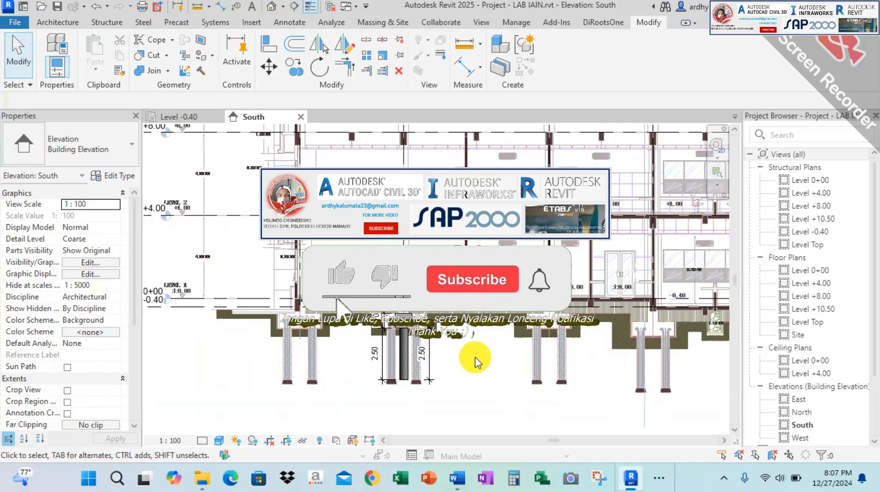
scroll(457, 381, up, 3)
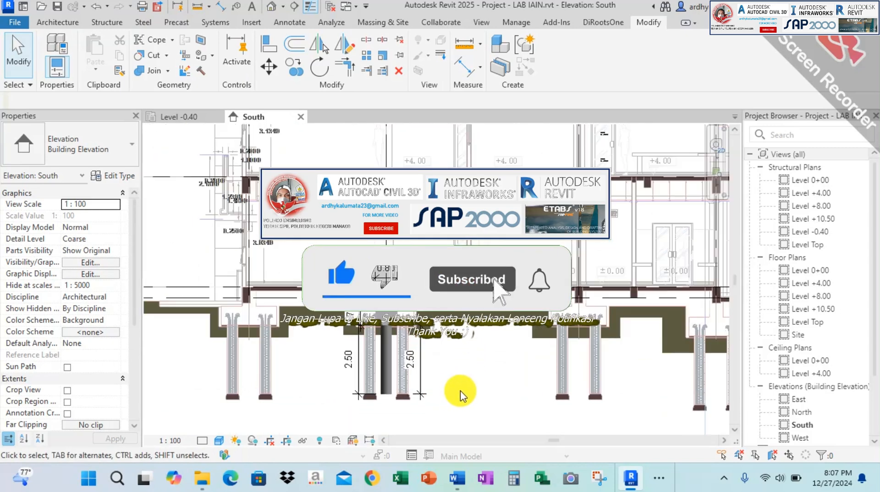